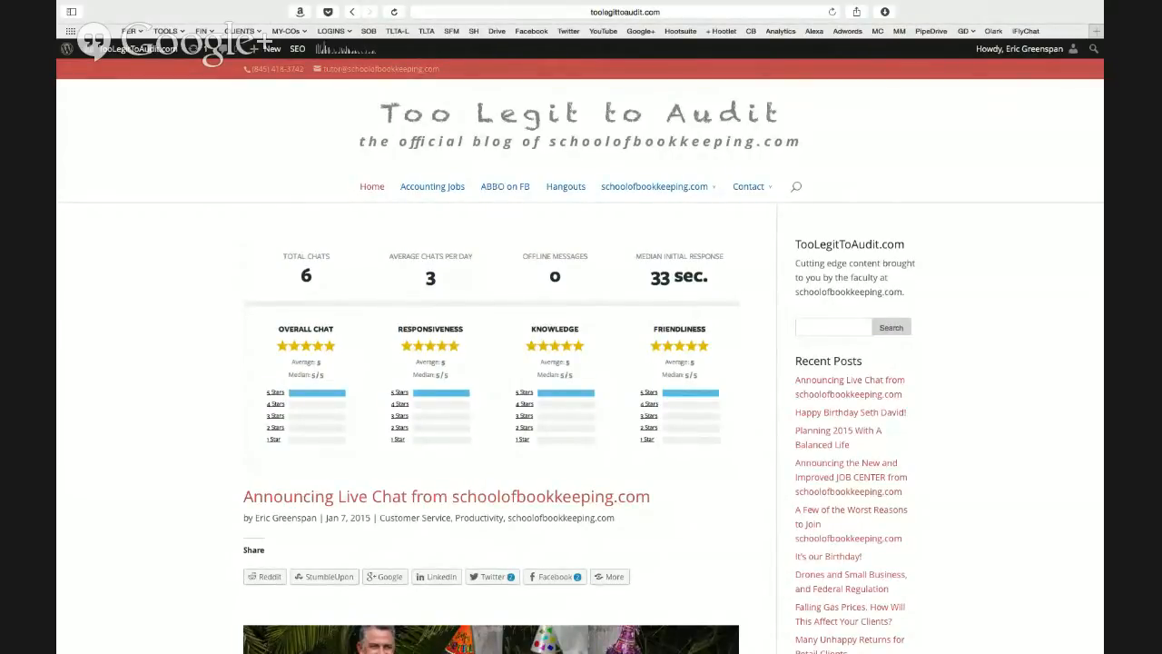
# Open the TooLegitToAudit.com dashboard, then reach schoolofbookkeeping.com from the blog in a separate browser tab.
pyautogui.click(145, 53)
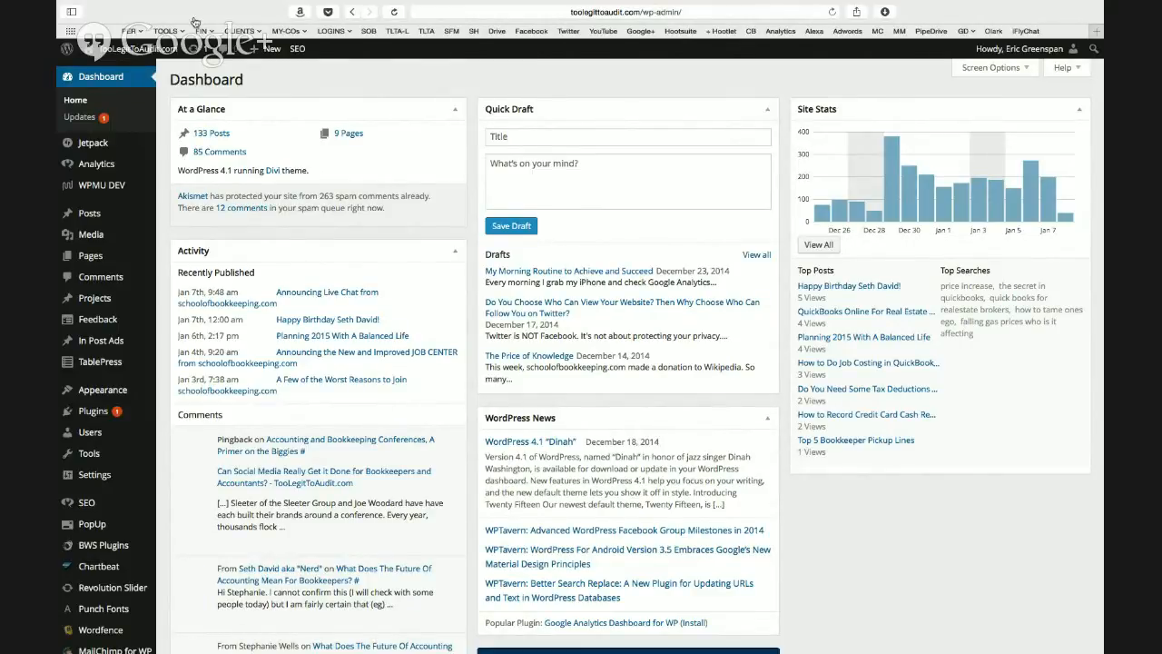
pyautogui.press('super+t')
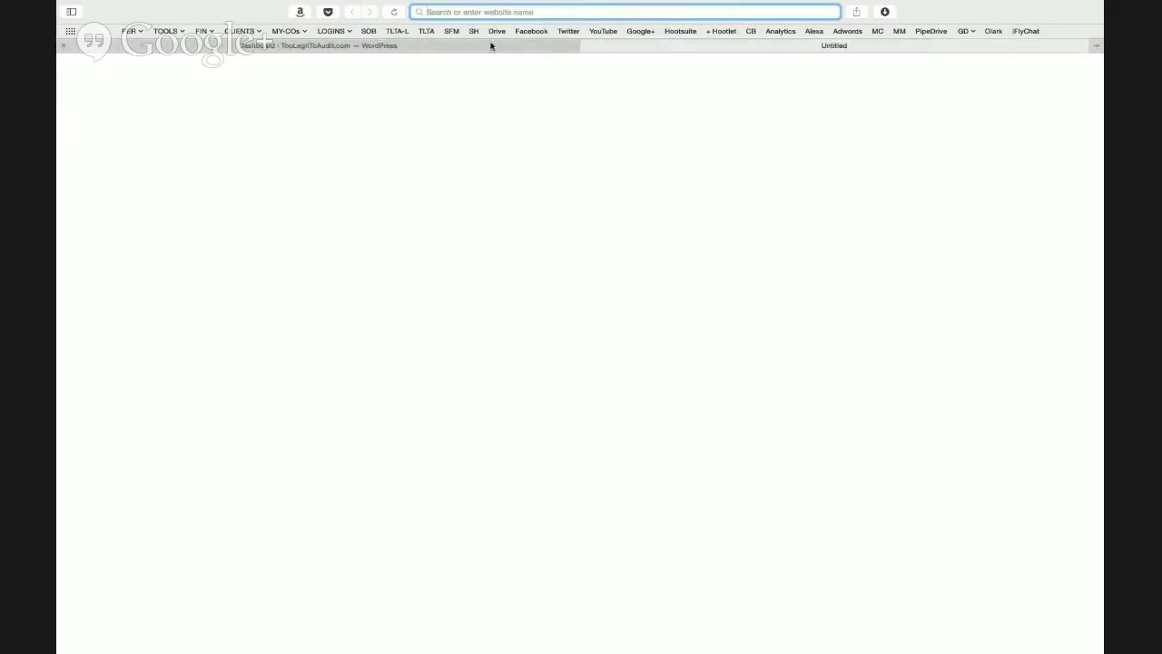
pyautogui.click(426, 31)
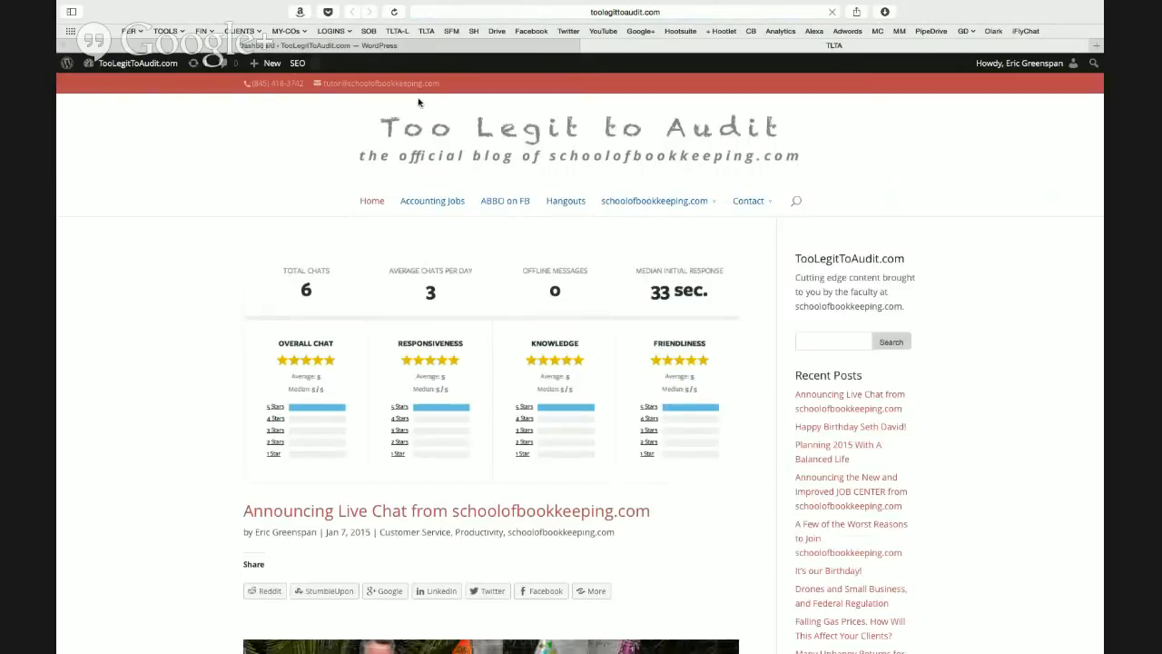
pyautogui.click(628, 201)
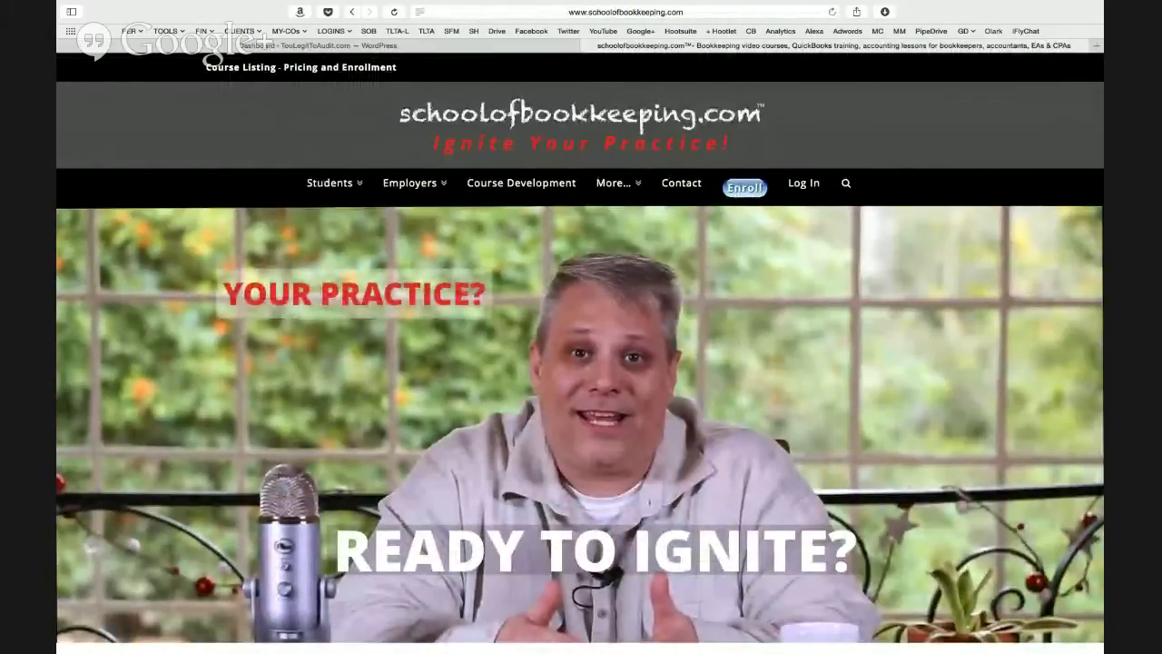
# Open the Course Development page and review its Current Development Queue and the text on becoming the next course.
pyautogui.click(533, 184)
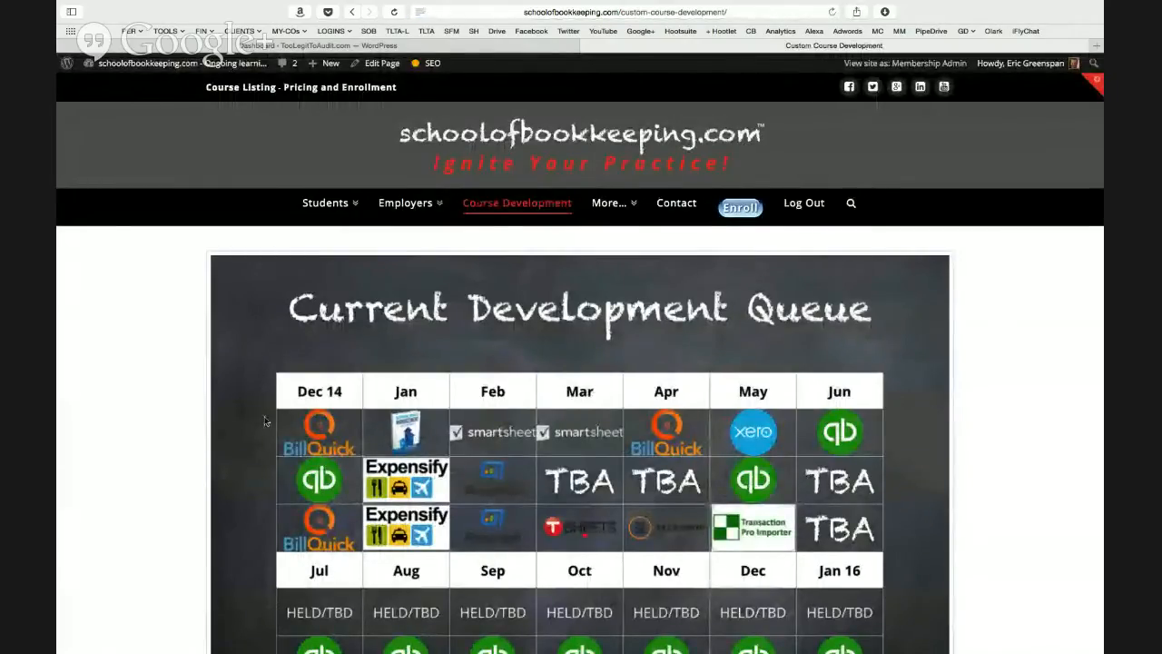
pyautogui.scroll(-4, 266, 421)
pyautogui.scroll(-4, 266, 421)
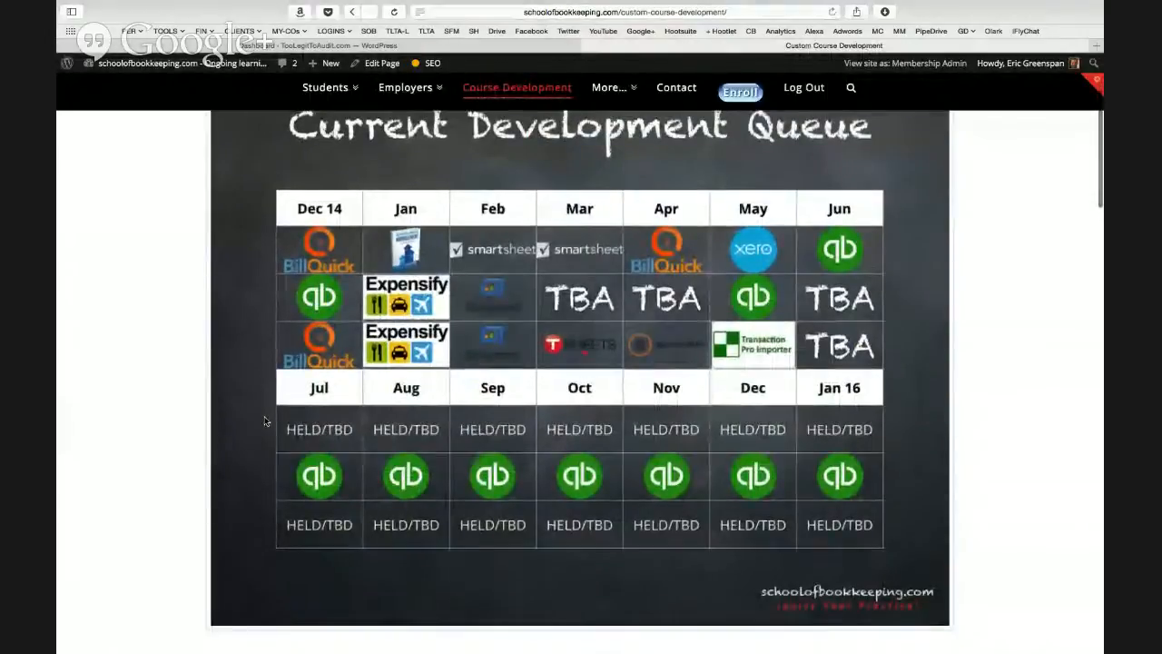
pyautogui.scroll(-5, 266, 421)
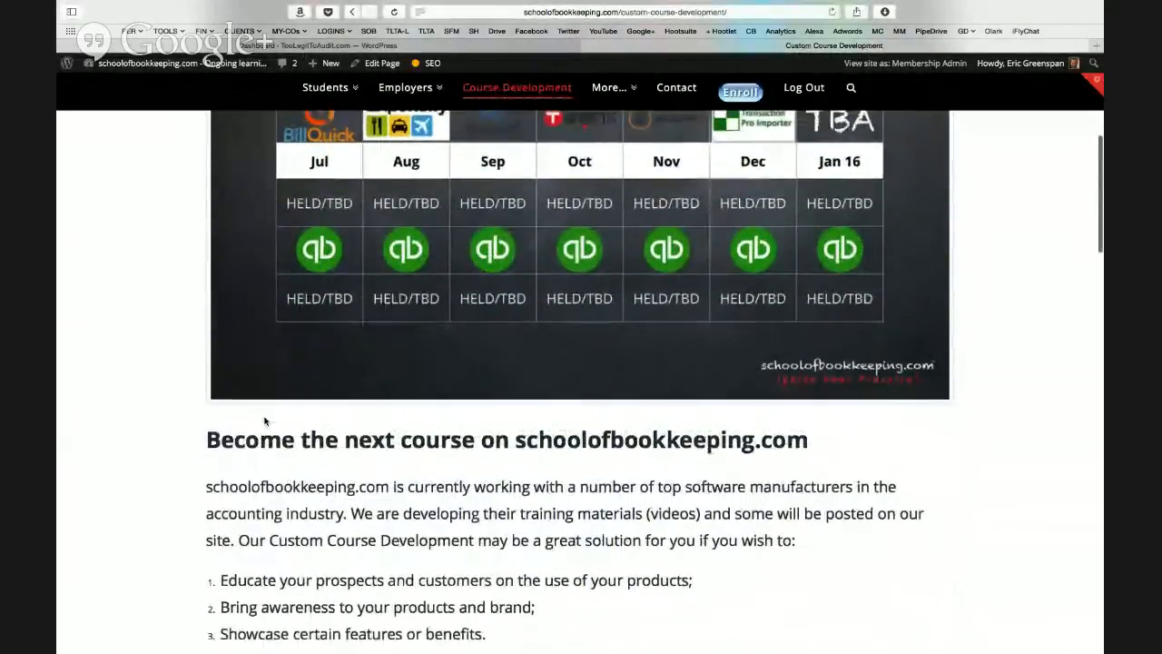
pyautogui.scroll(-5, 265, 419)
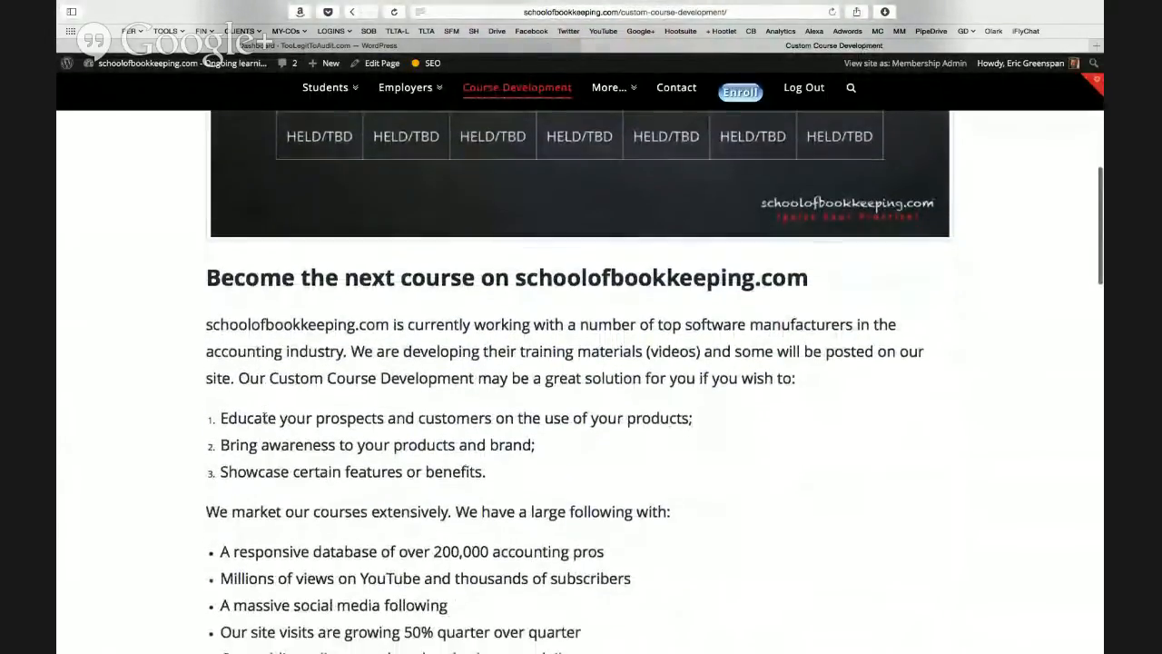
pyautogui.scroll(-1, 264, 417)
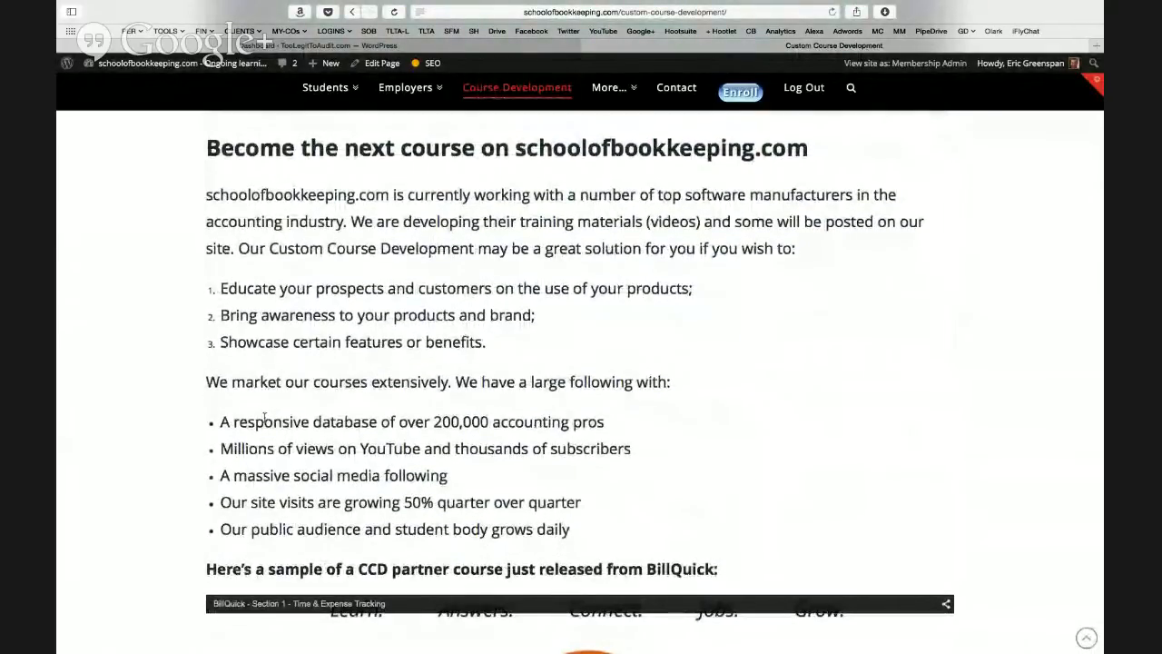
pyautogui.scroll(10, 107, 287)
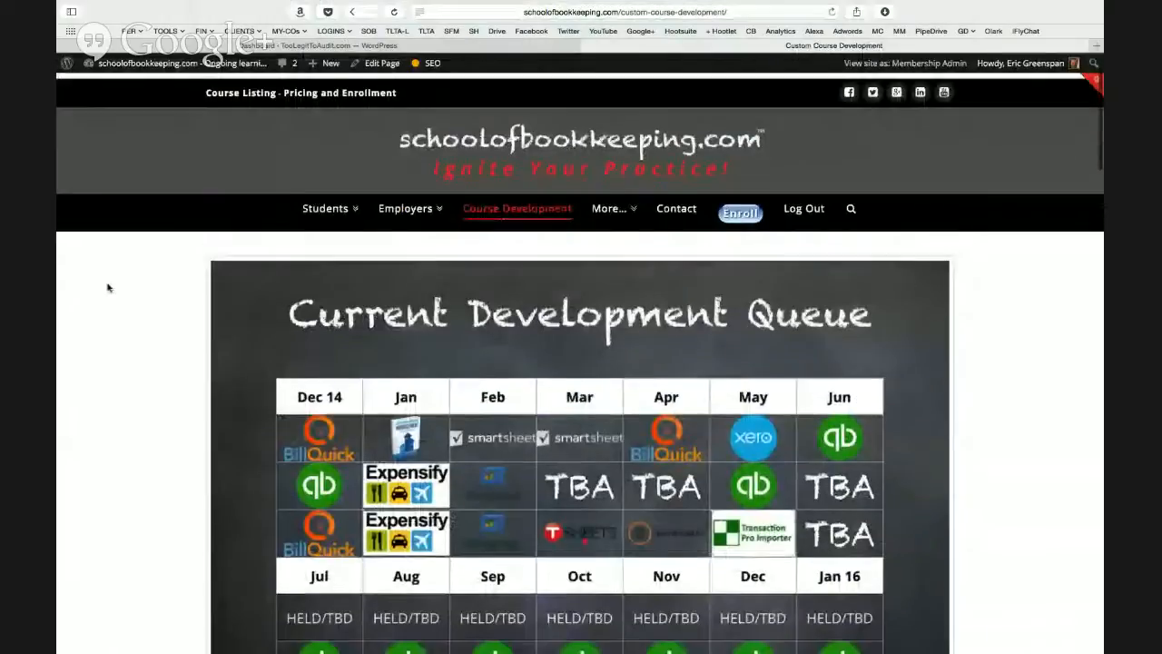
# Return to the TooLegitToAudit.com dashboard, with a blank browser tab added, and start a new blog post.
pyautogui.click(422, 44)
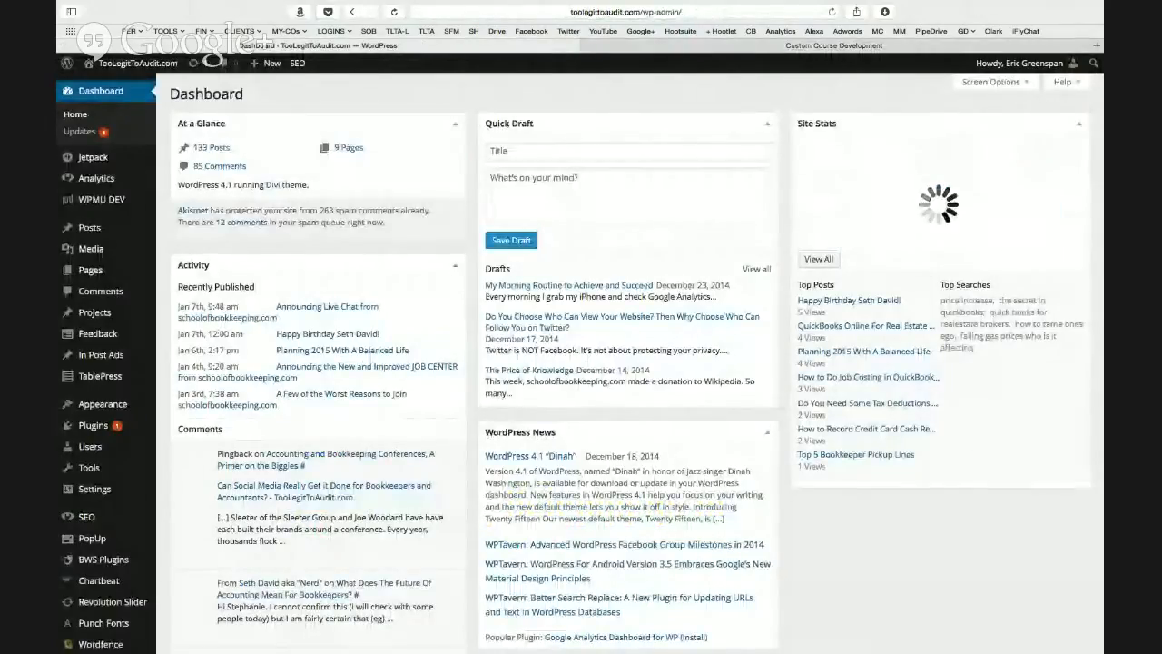
pyautogui.press('super+t')
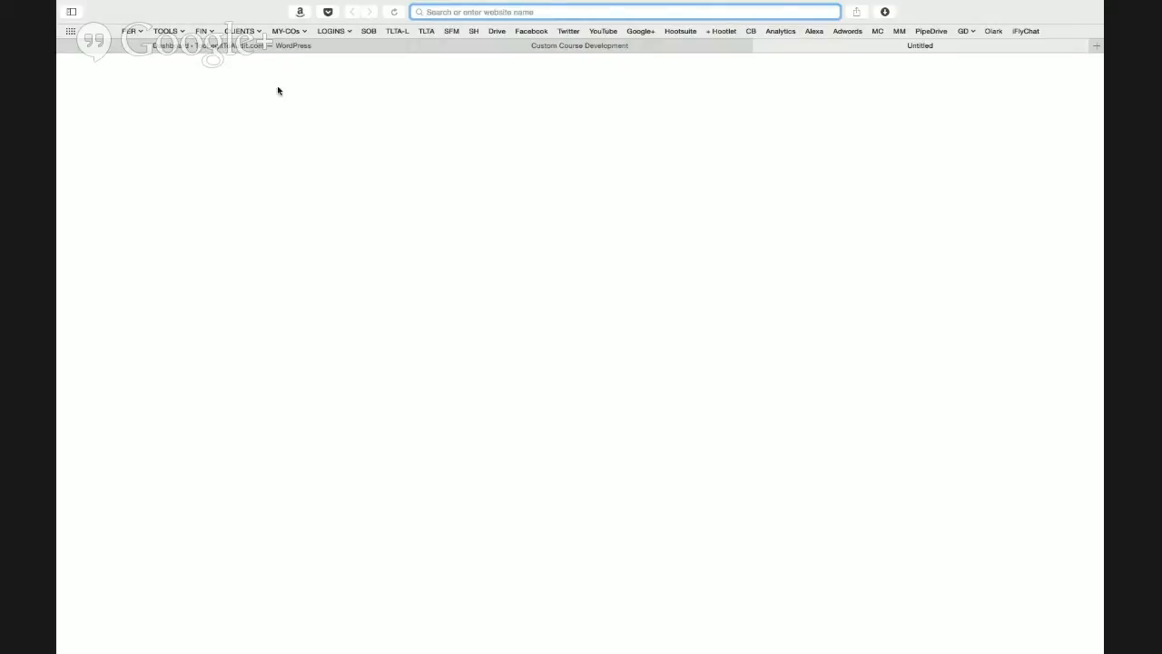
pyautogui.click(278, 46)
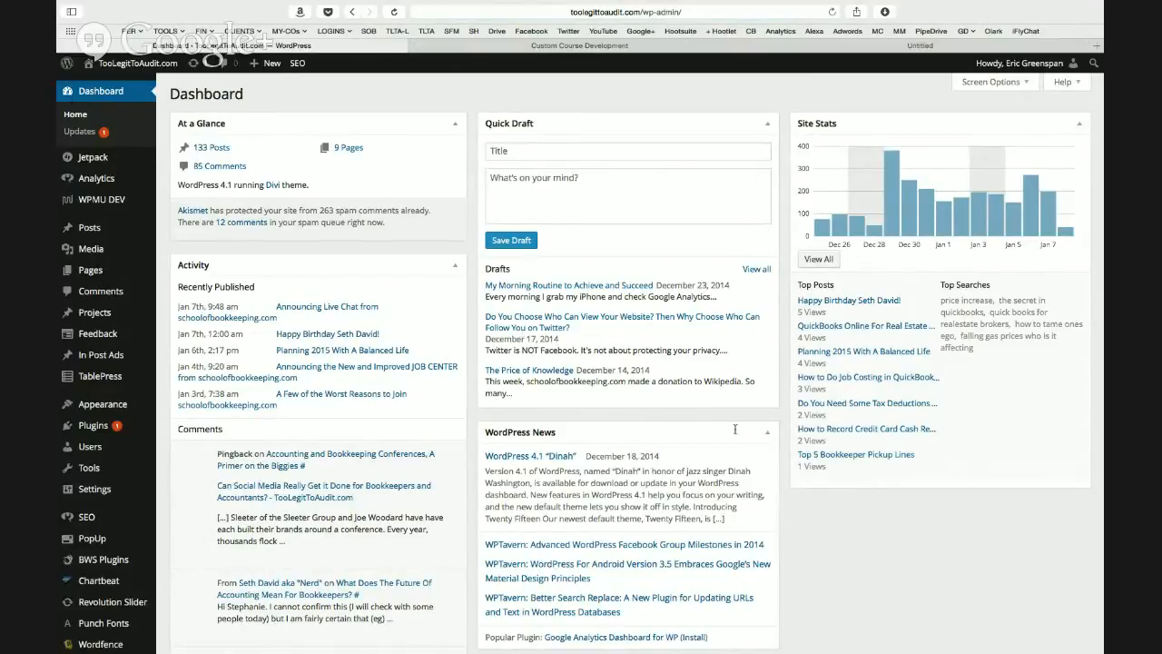
pyautogui.moveTo(60, 234)
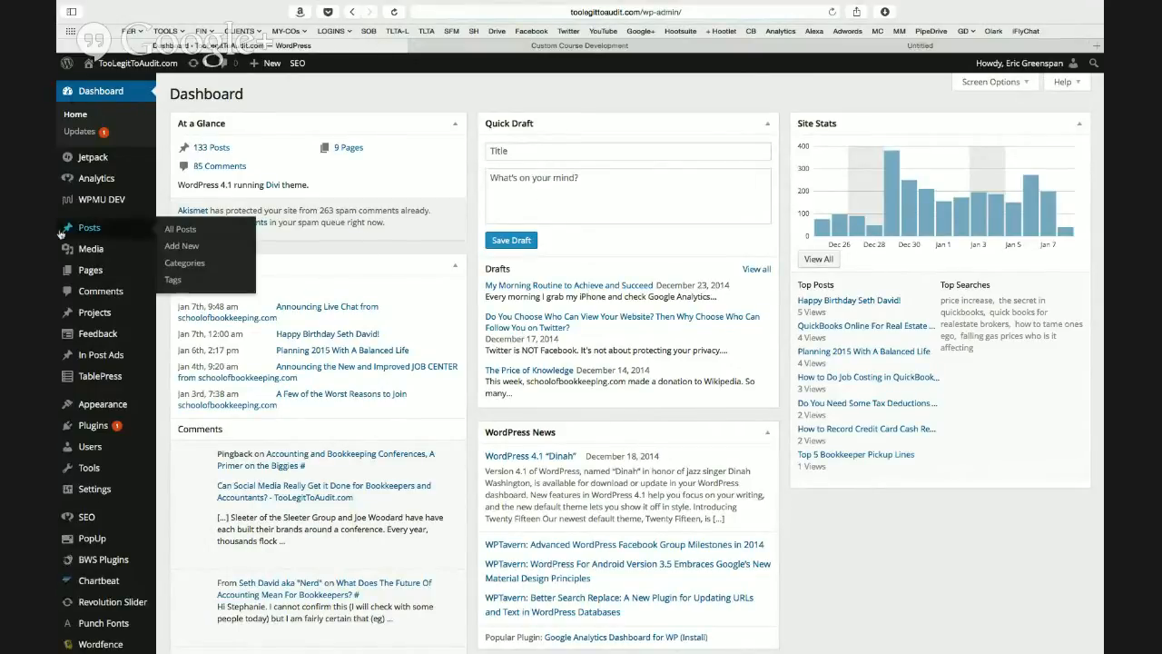
pyautogui.click(182, 247)
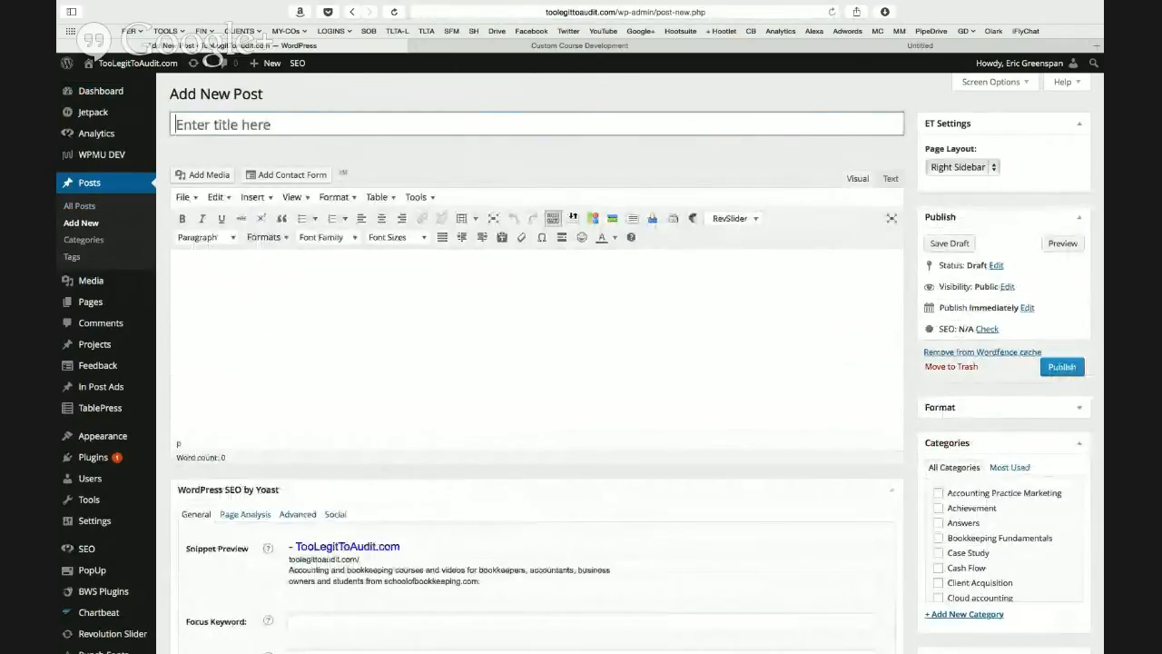
# Title the new post "How to create a blog post".
pyautogui.write('Ho')
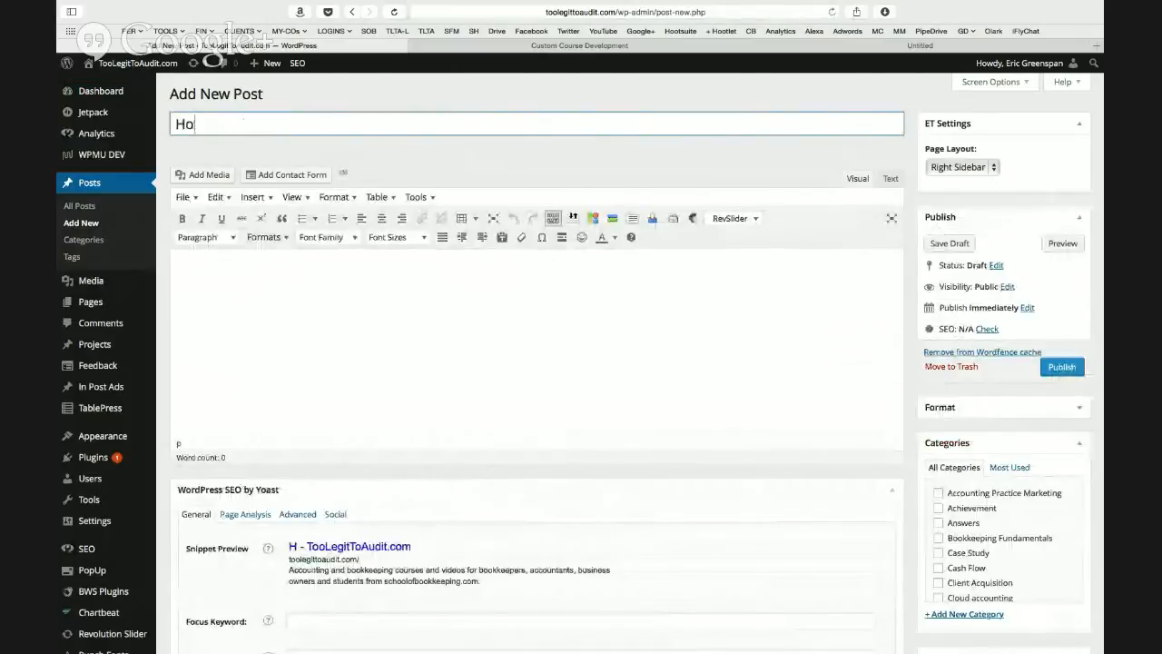
pyautogui.write('w to create a ')
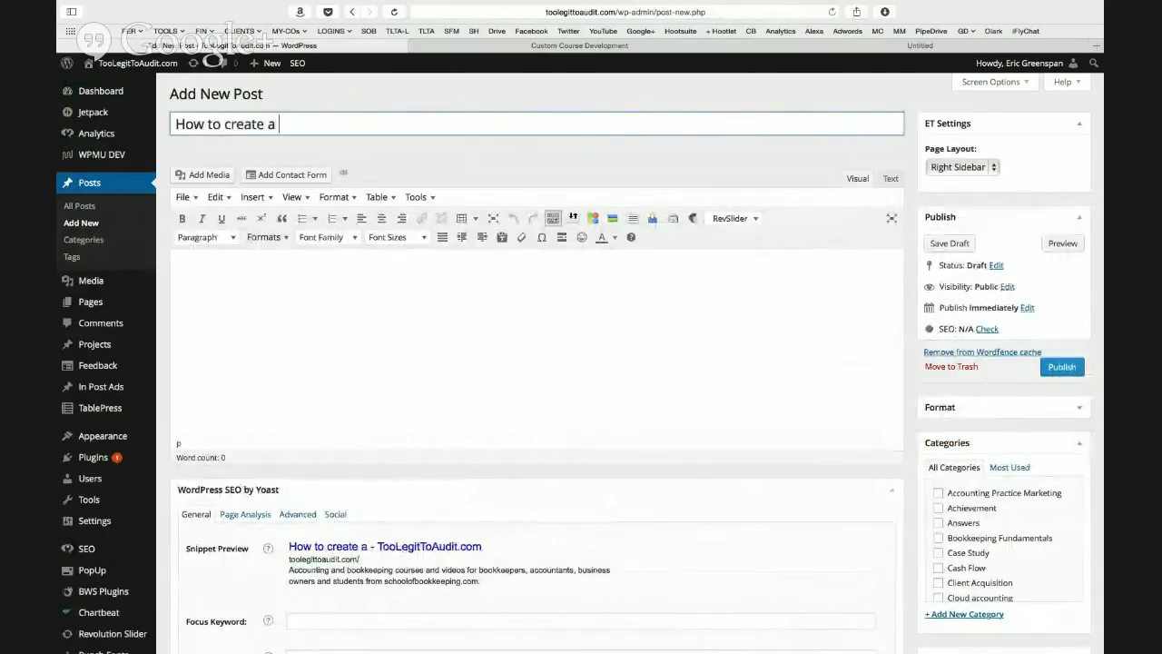
pyautogui.write('blog post')
pyautogui.press('Tab')
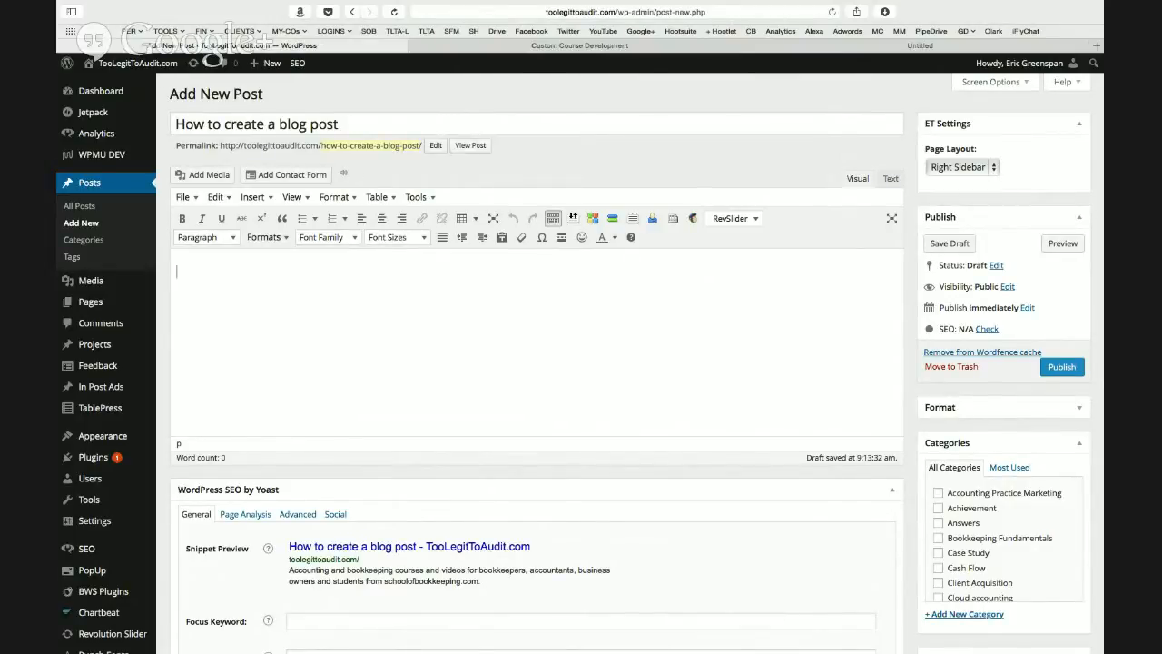
# Write "To create a blog post, we first add new post. Then a title and so on." and insert the birthday group photo below it.
pyautogui.write('To create a blog post, we first')
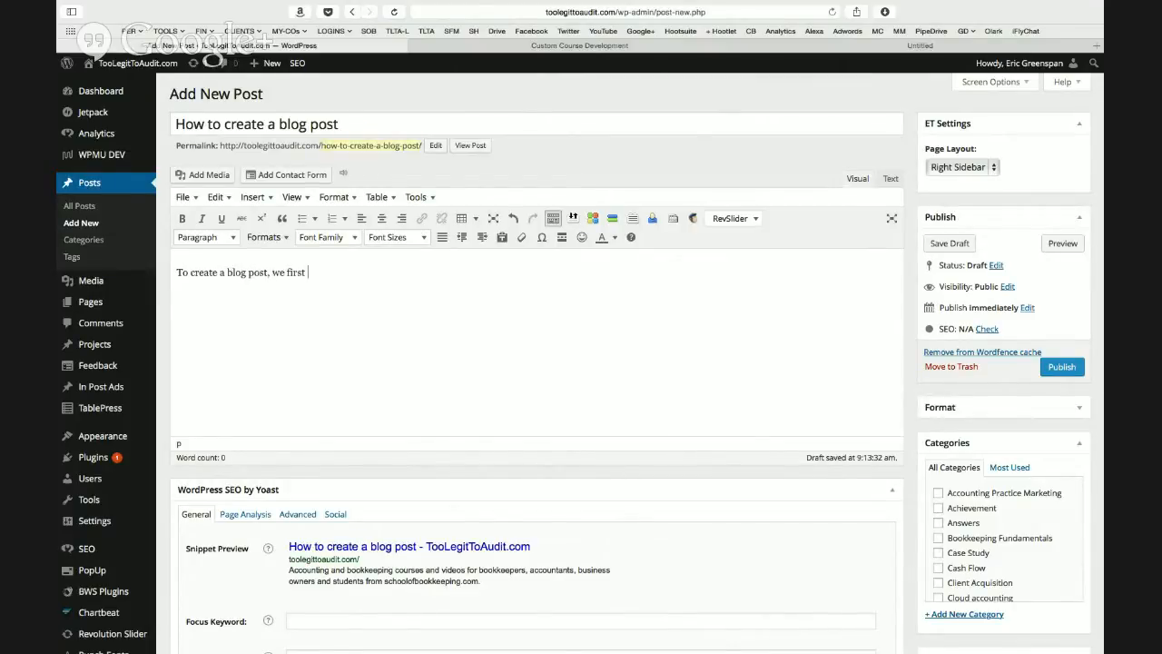
pyautogui.write(' add new post. Then a title and so on.')
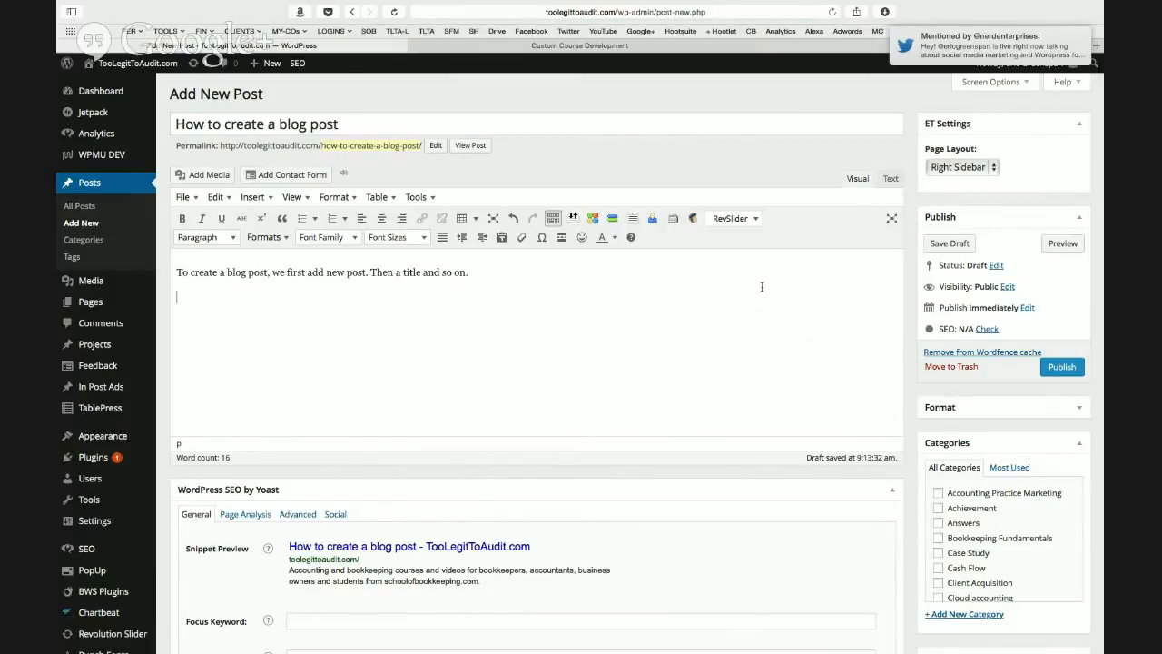
pyautogui.click(209, 175)
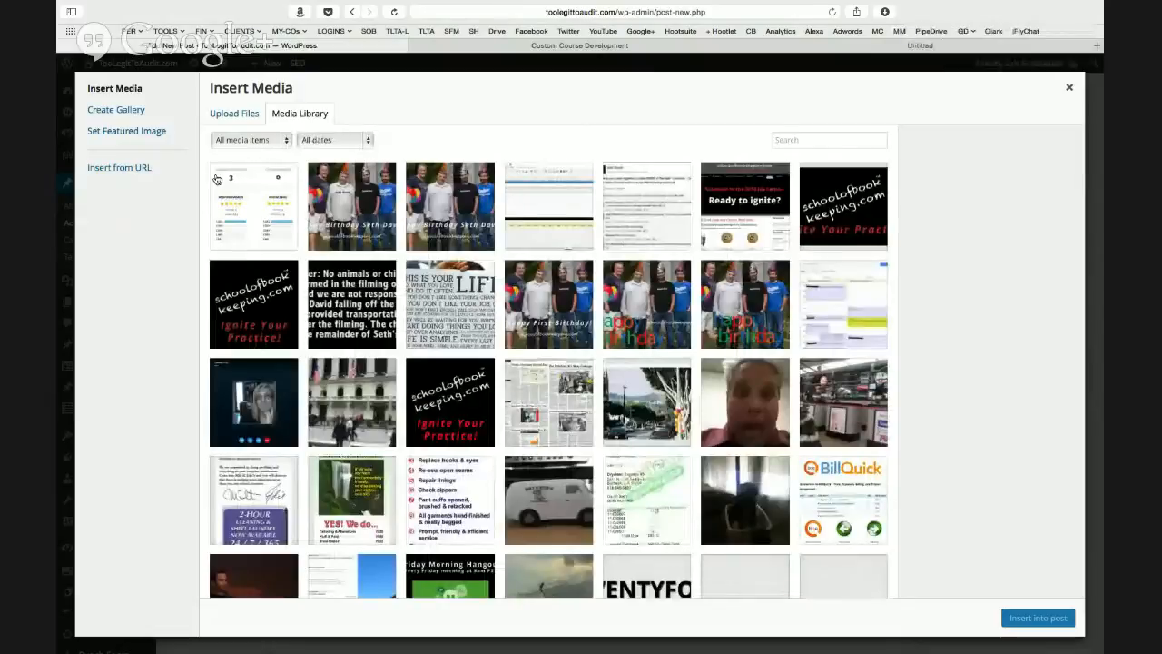
pyautogui.click(351, 206)
pyautogui.press('Escape')
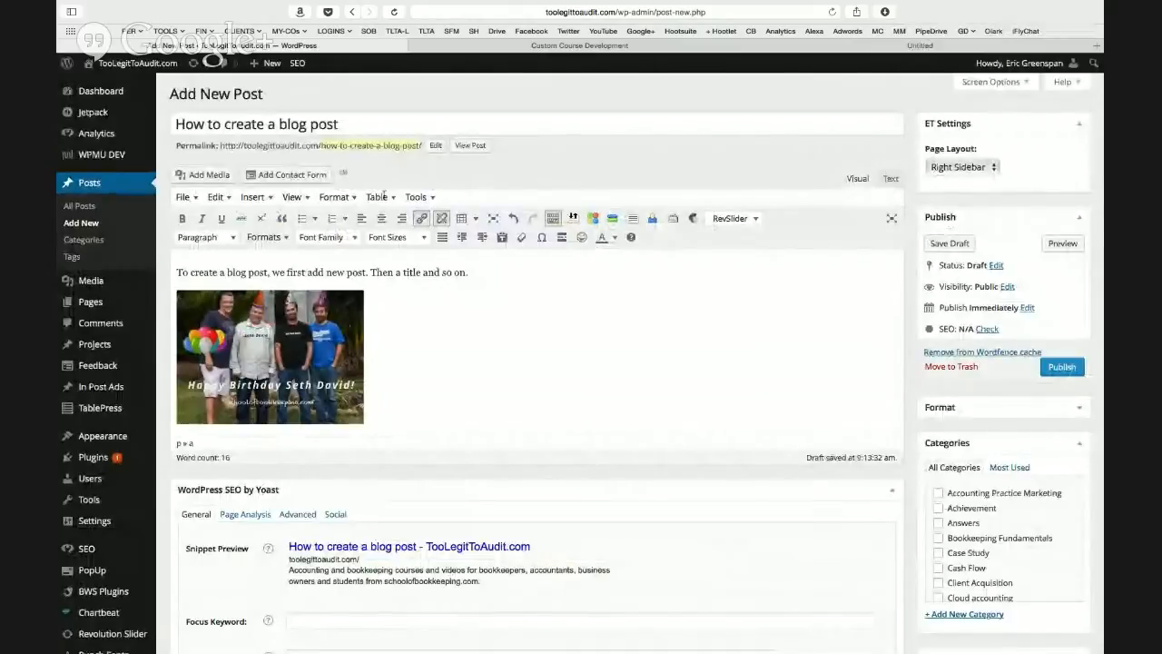
# On the schoolofbookkeeping.com YouTube channel, open "A Few of the WORST Reasons to Join Schoolofbookkeeping.com" from the Fun playlist and copy its link without the playlist part.
pyautogui.click(938, 51)
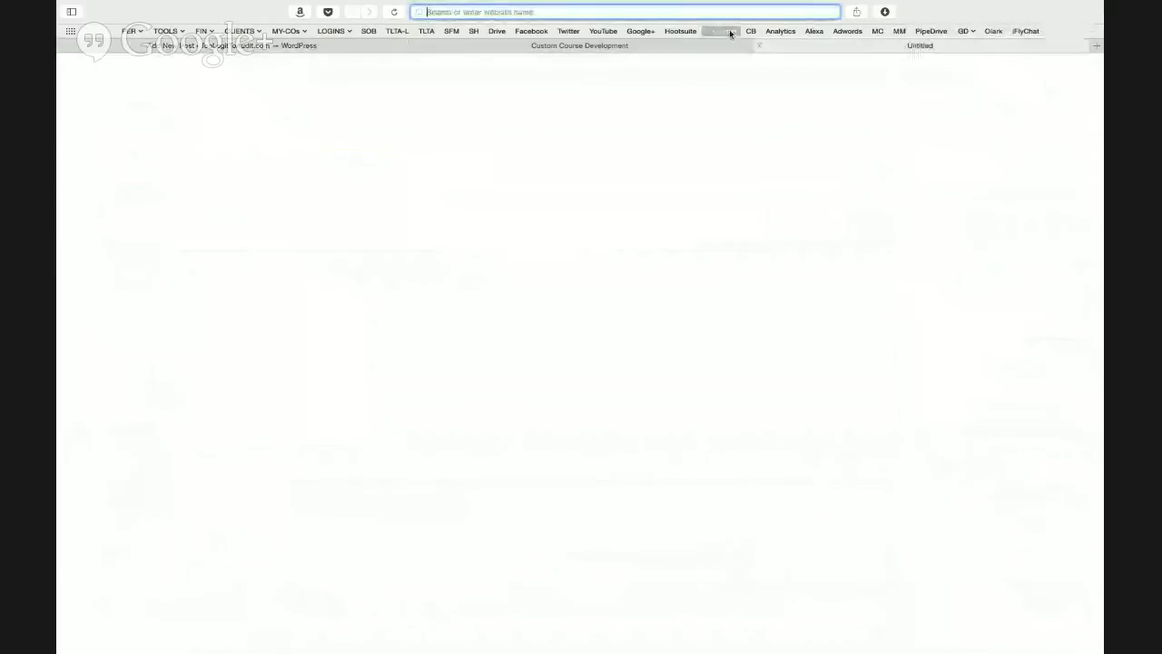
pyautogui.click(597, 33)
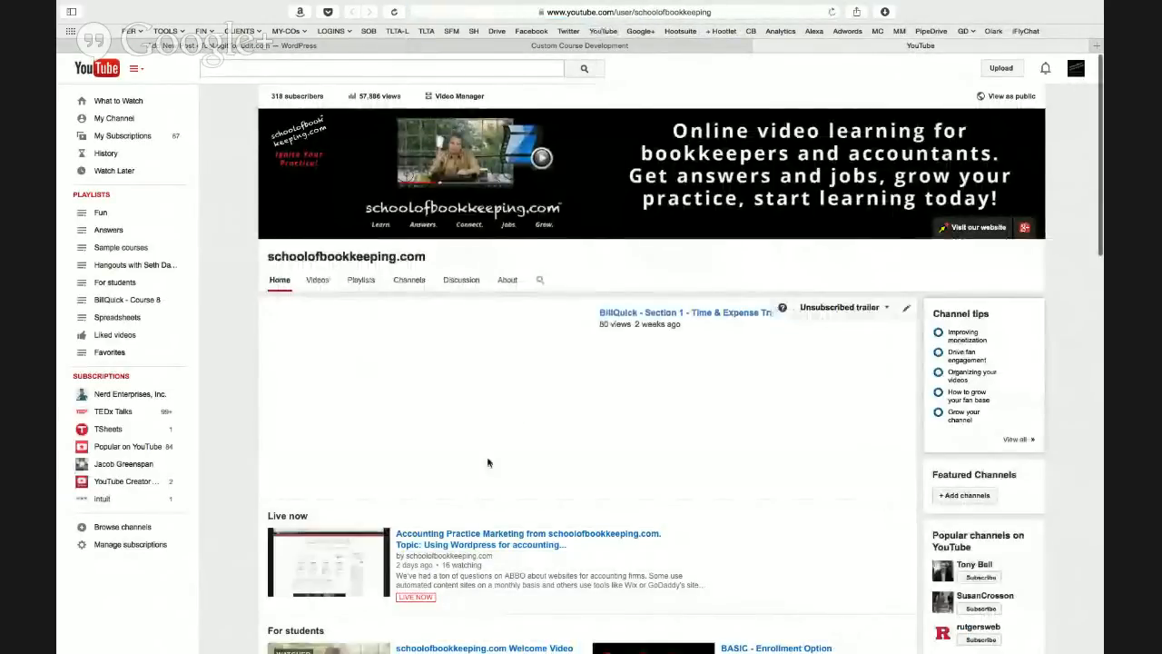
pyautogui.scroll(-10, 488, 463)
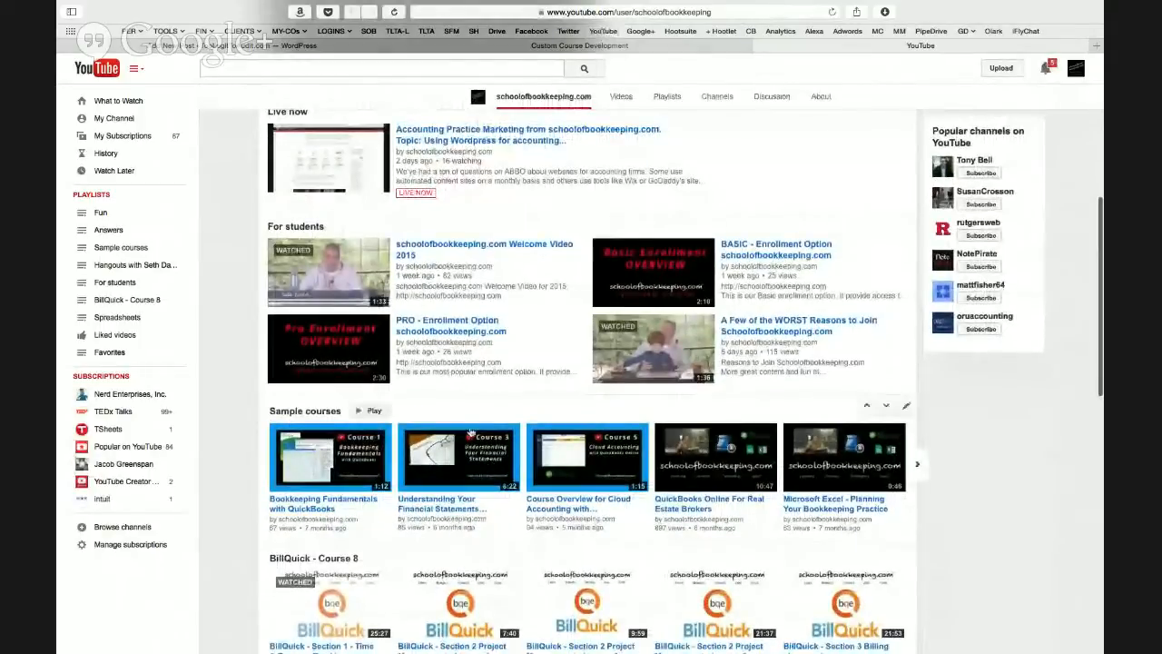
pyautogui.click(104, 213)
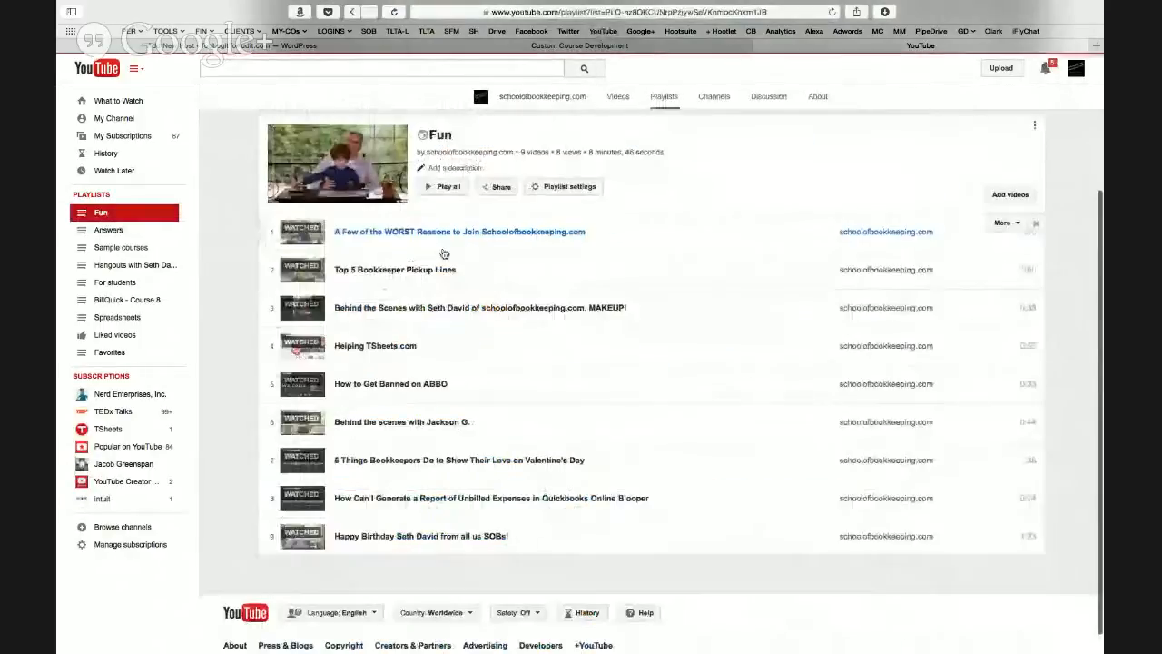
pyautogui.click(417, 232)
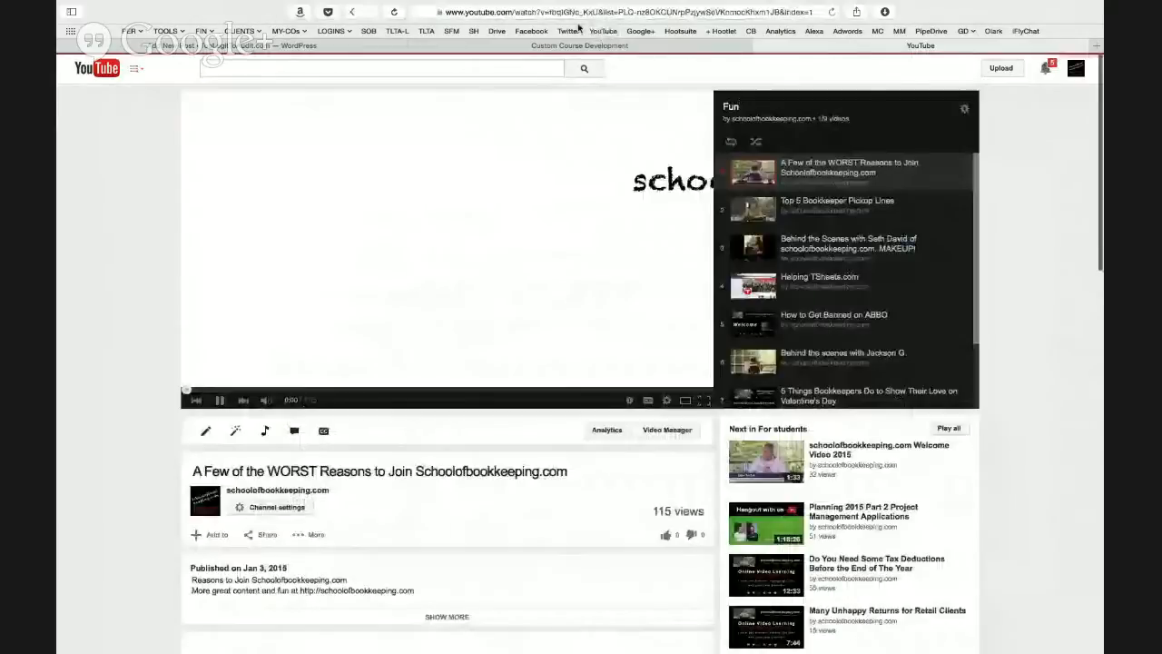
pyautogui.click(599, 12)
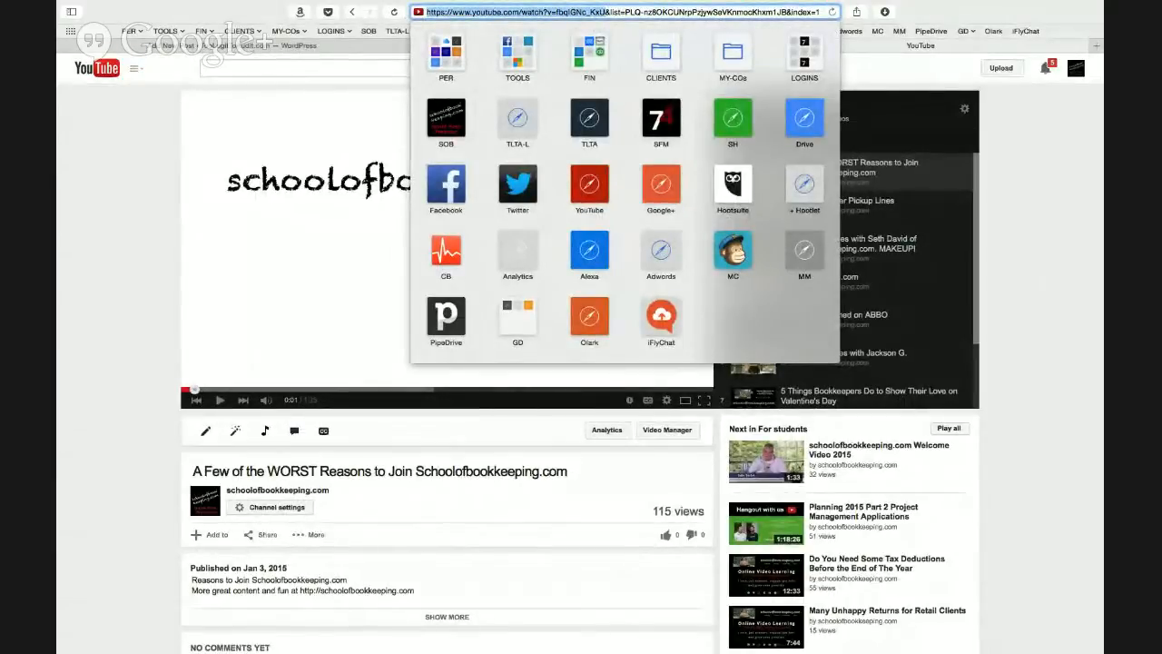
pyautogui.press('Escape')
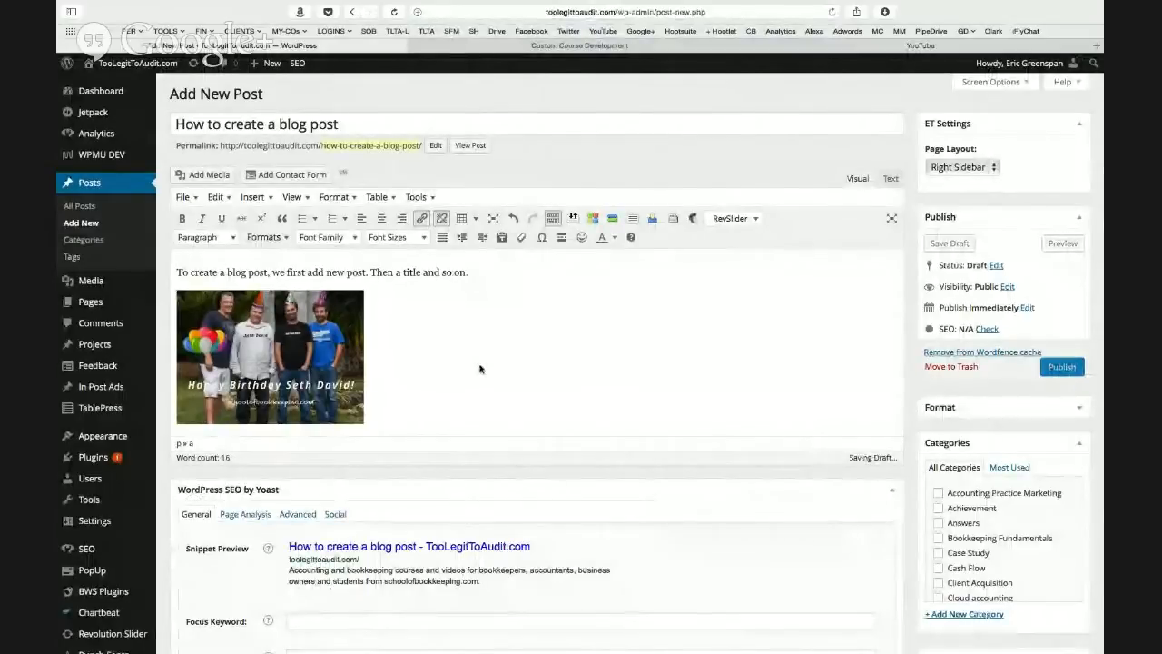
# Embed the copied YouTube video in the post, between the text and the birthday photo.
pyautogui.click(610, 284)
pyautogui.press('Return')
pyautogui.press('Return')
pyautogui.press('super+v')
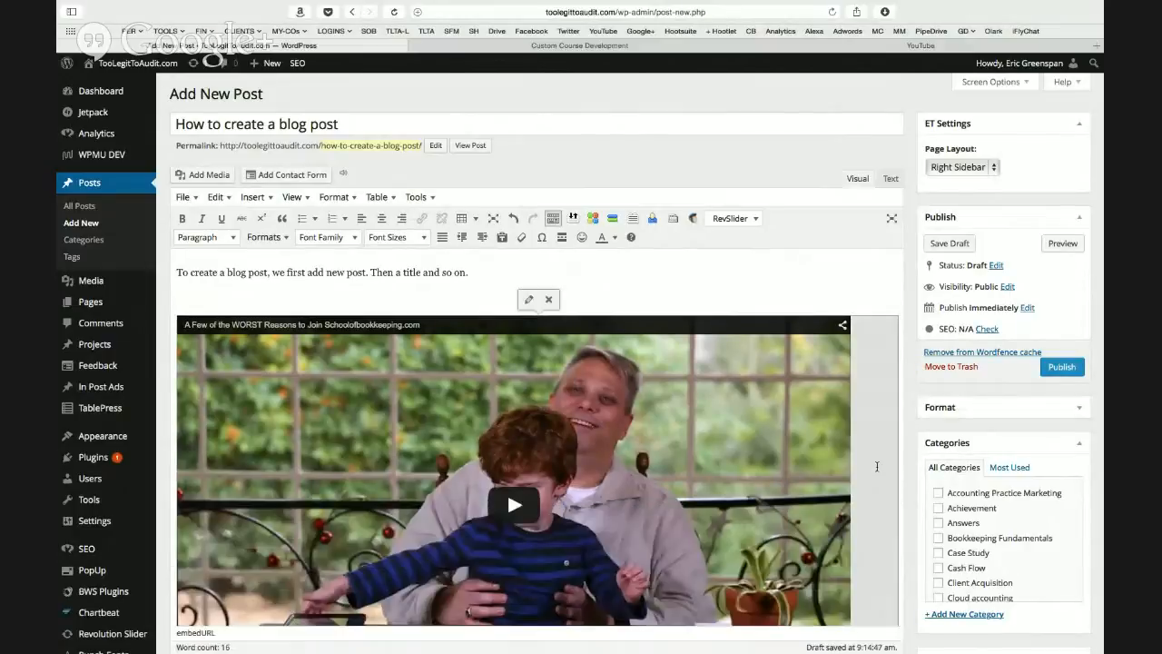
# Assign the post to the Fun category and look through the remaining categories.
pyautogui.scroll(-3, 876, 466)
pyautogui.scroll(-2, 877, 467)
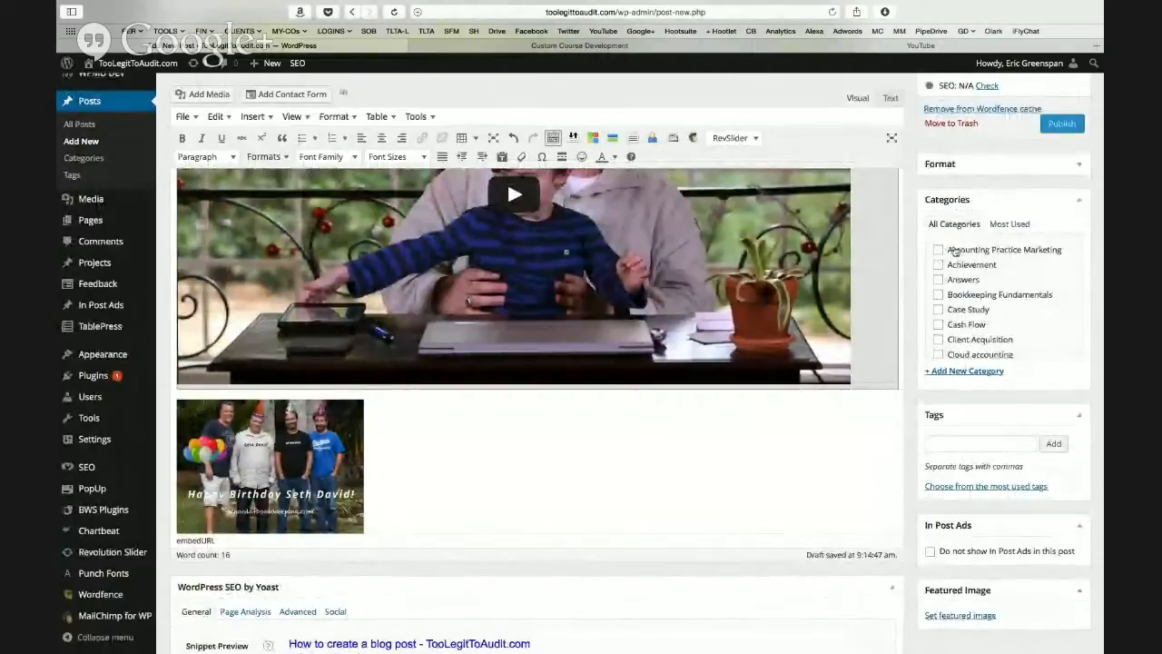
pyautogui.scroll(-5, 949, 272)
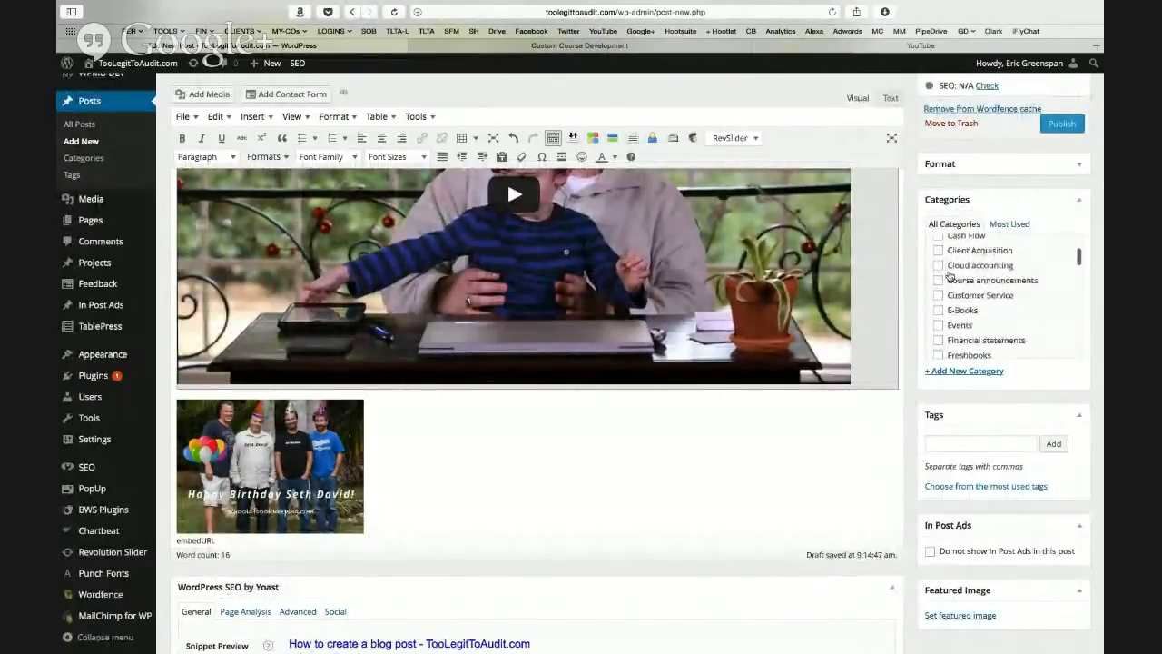
pyautogui.click(953, 300)
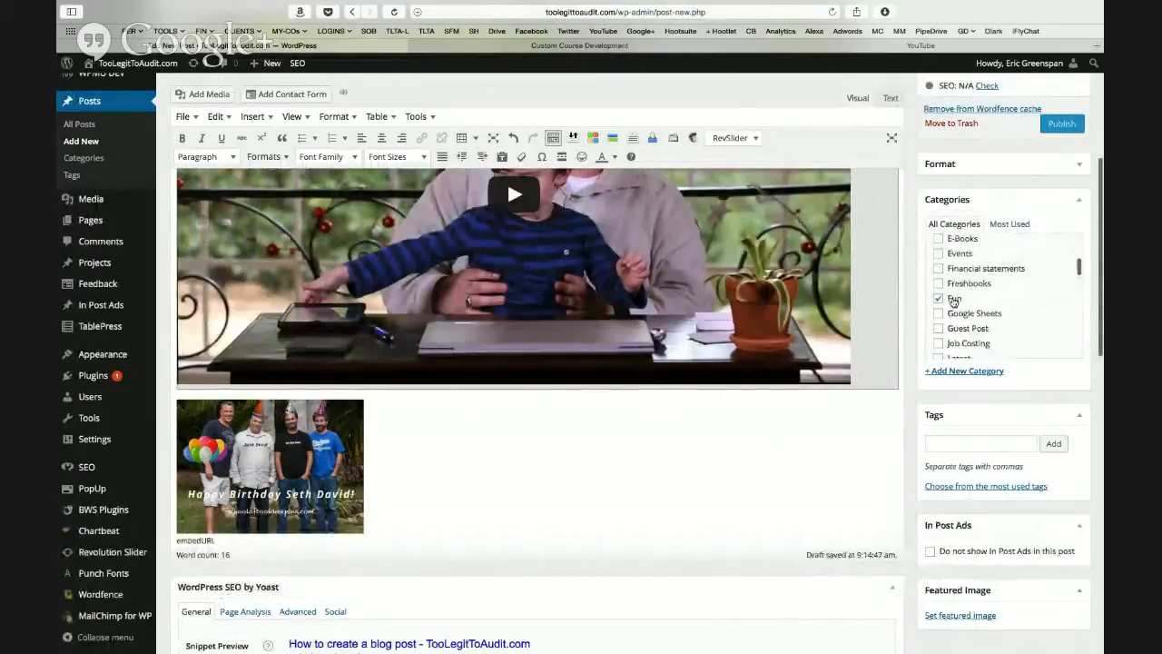
pyautogui.scroll(1, 953, 302)
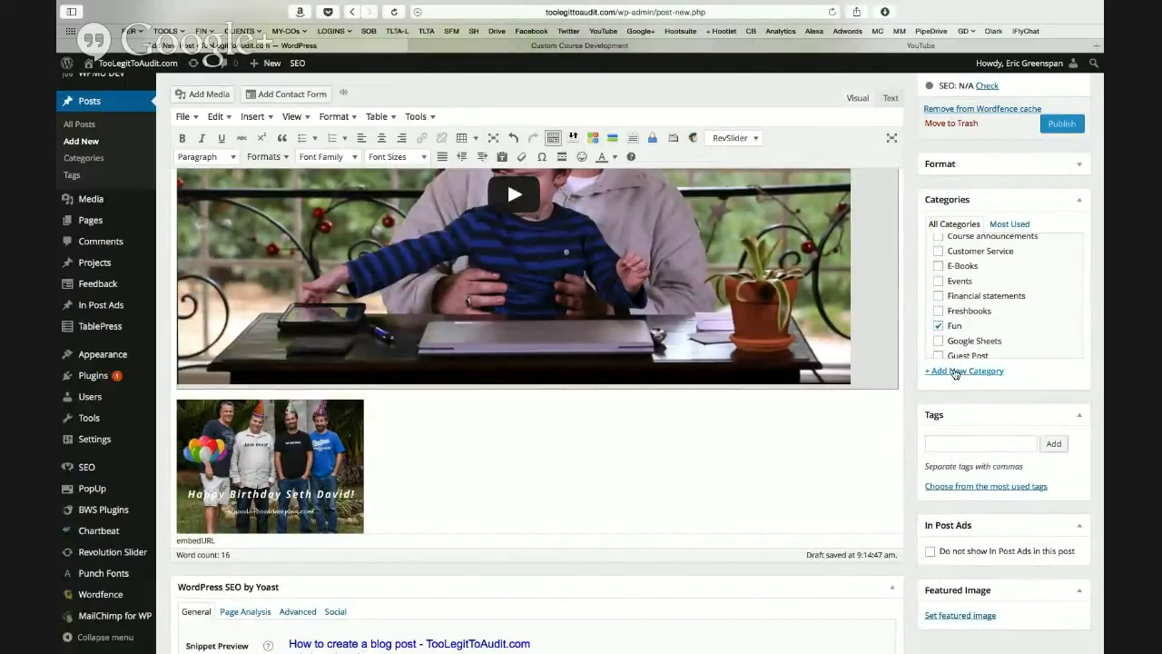
pyautogui.scroll(-3, 978, 293)
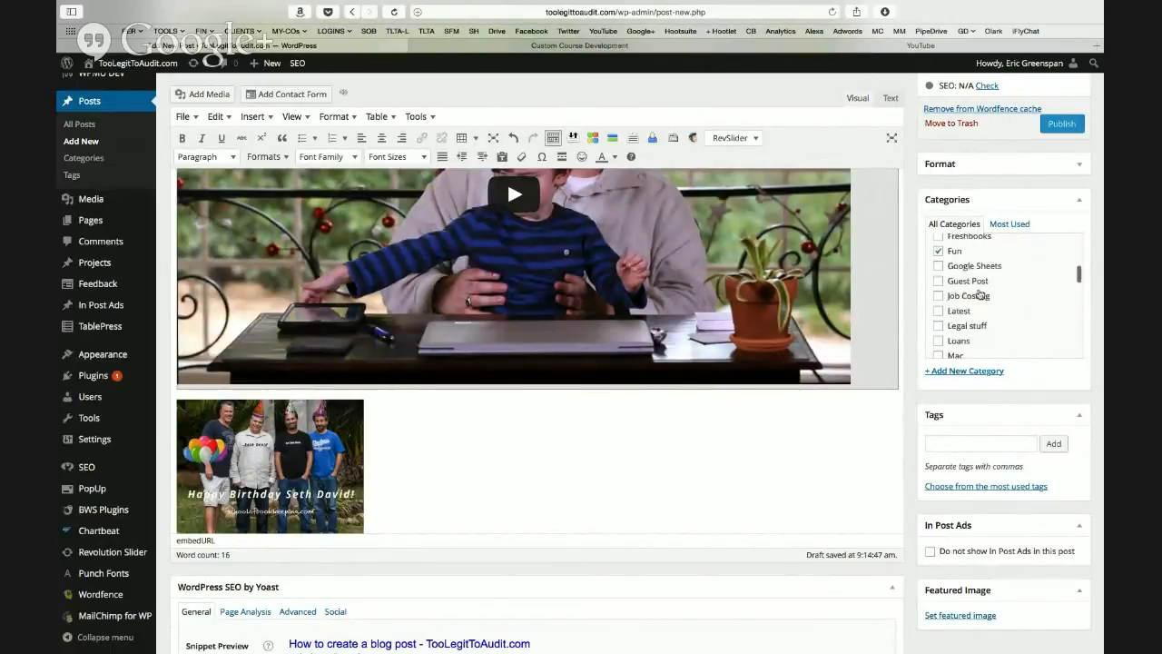
# Create a new category named Wordpress for the post and check it in the category list alongside Fun.
pyautogui.scroll(-10, 978, 293)
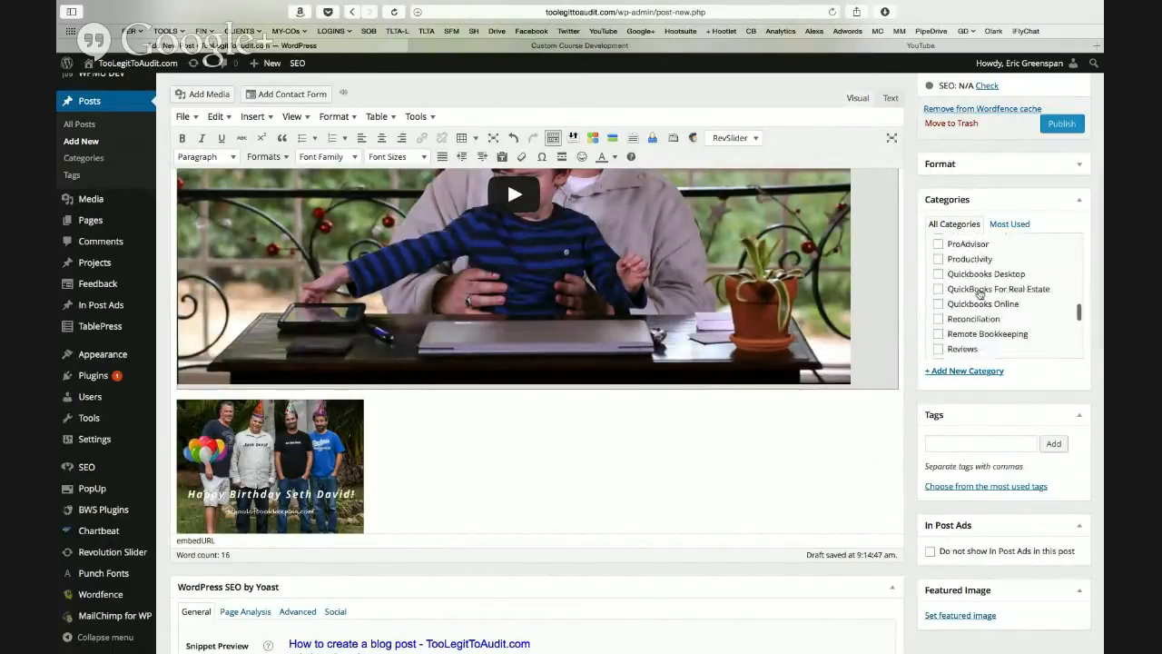
pyautogui.scroll(-2, 978, 294)
pyautogui.click(962, 372)
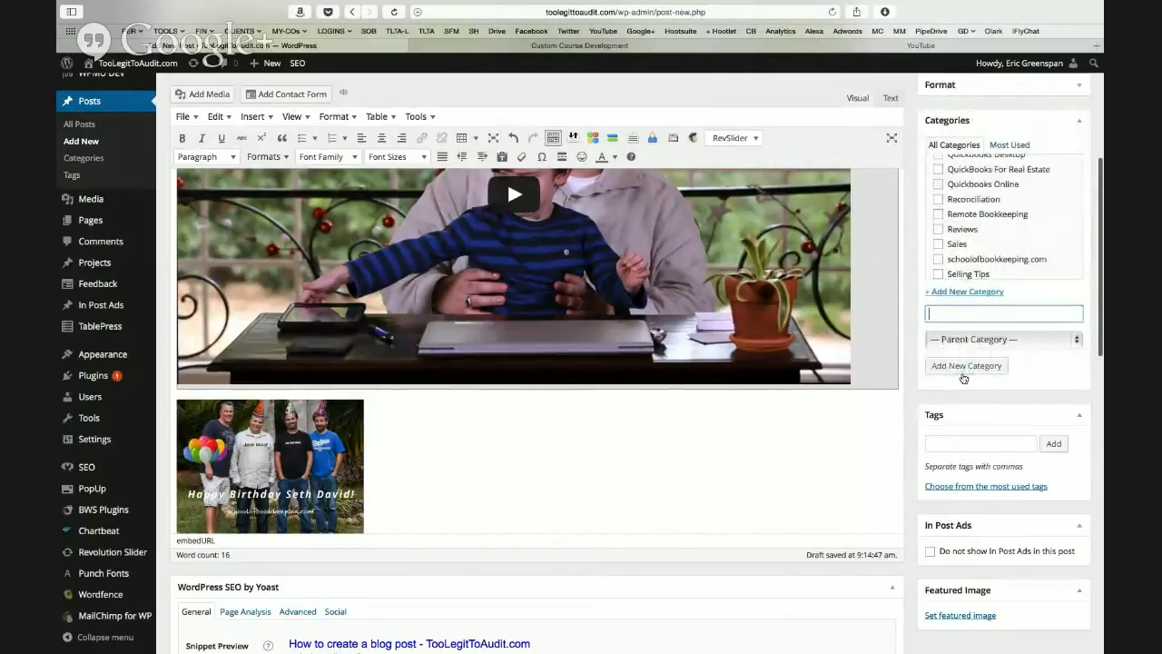
pyautogui.write('Wordpress')
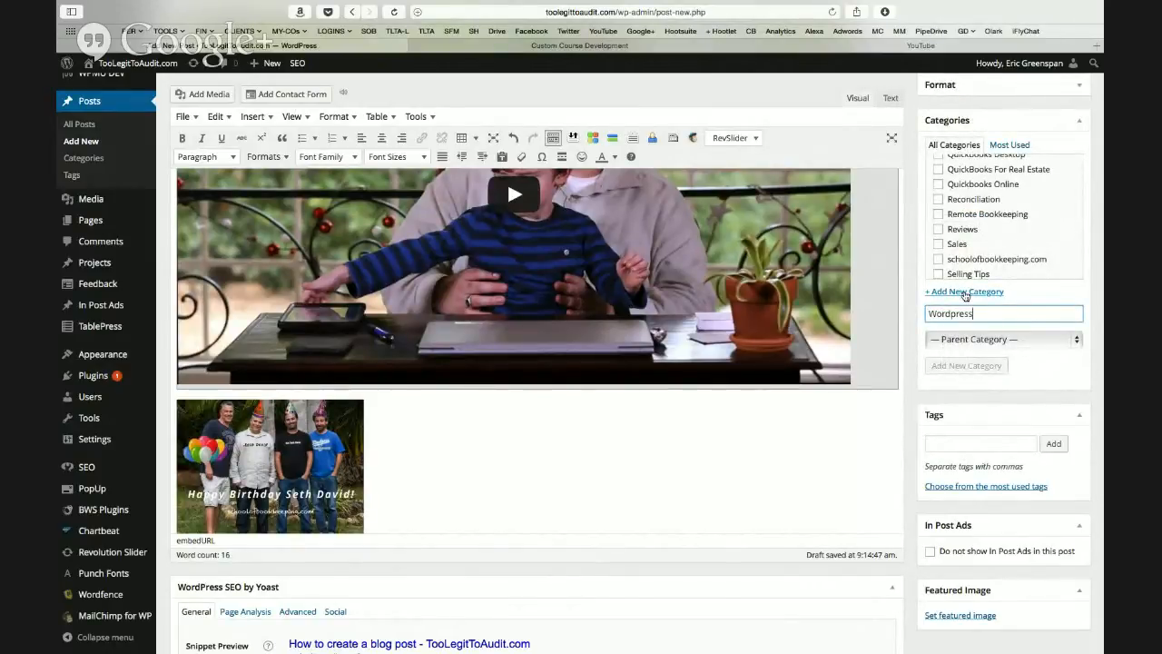
pyautogui.press('Return')
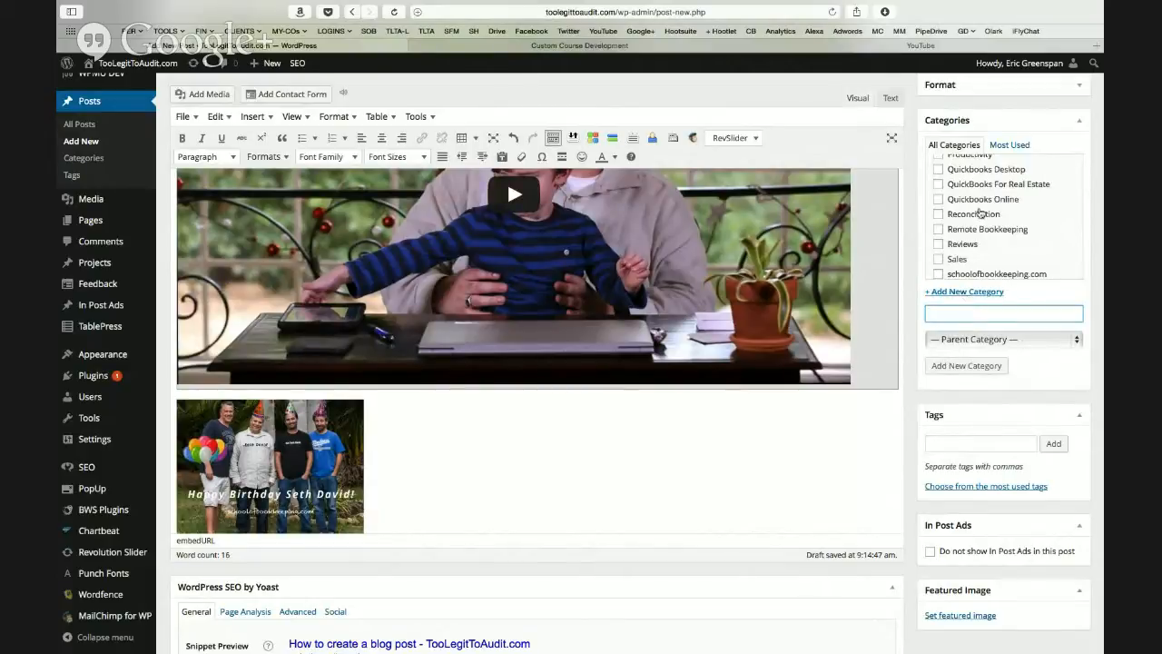
pyautogui.scroll(8, 926, 251)
pyautogui.scroll(-1, 873, 288)
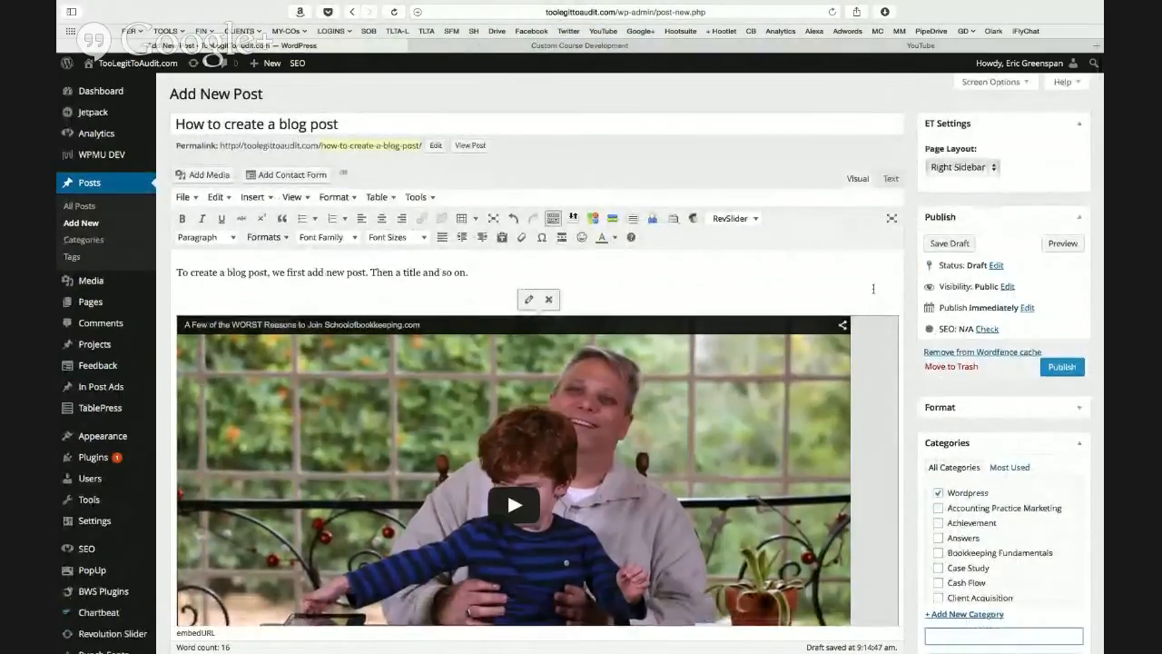
pyautogui.scroll(-3, 977, 528)
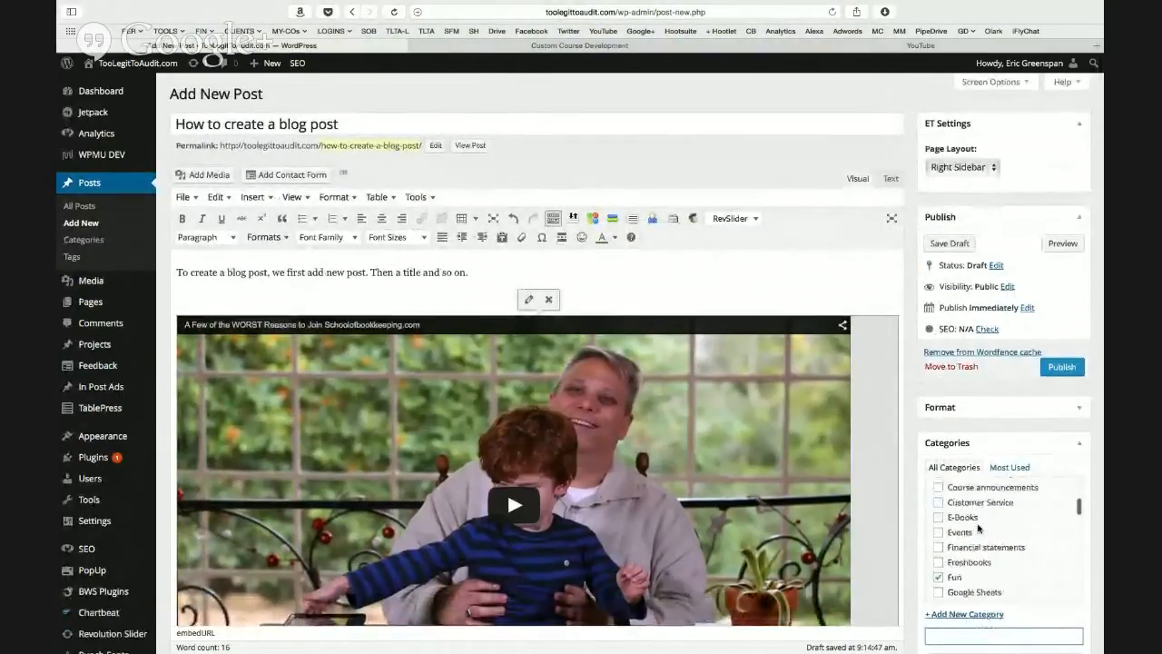
pyautogui.scroll(-2, 978, 528)
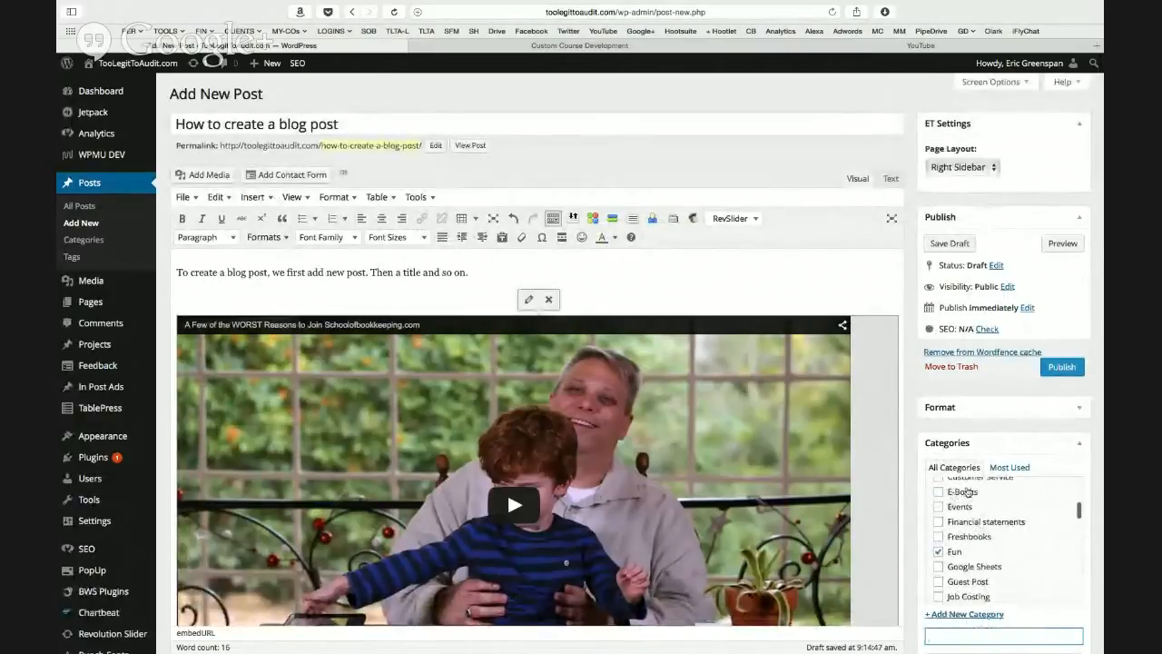
# Add three tags to the post: the name of the person in the birthday photo, wordpress, and blog post.
pyautogui.scroll(-4, 910, 462)
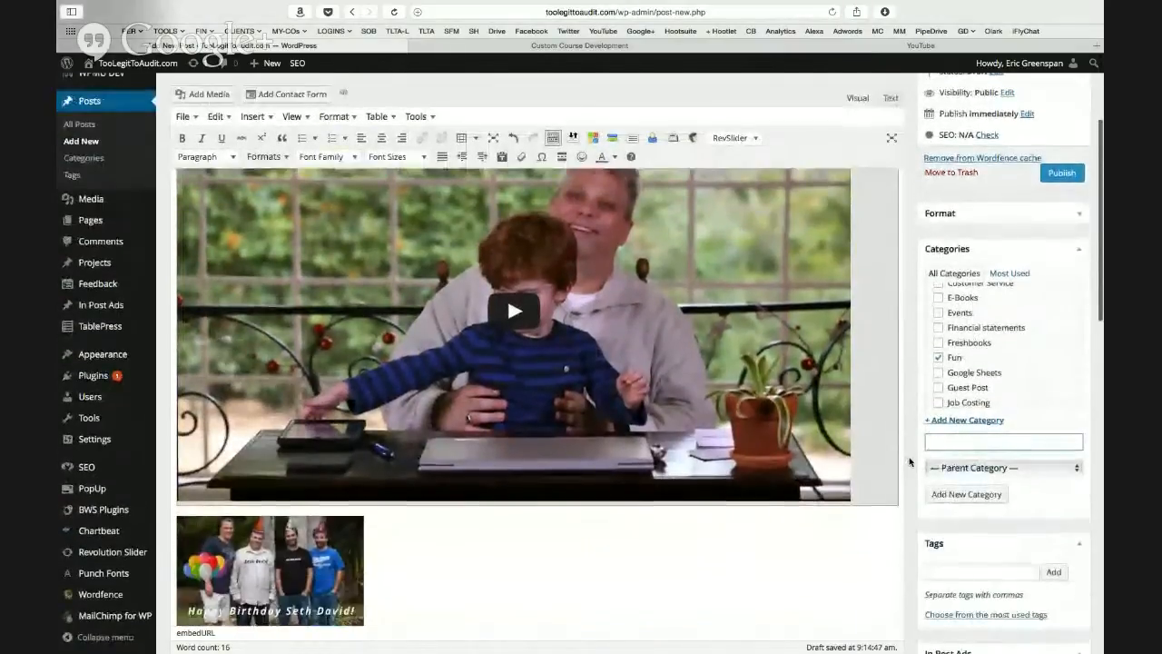
pyautogui.scroll(-1, 910, 462)
pyautogui.click(952, 526)
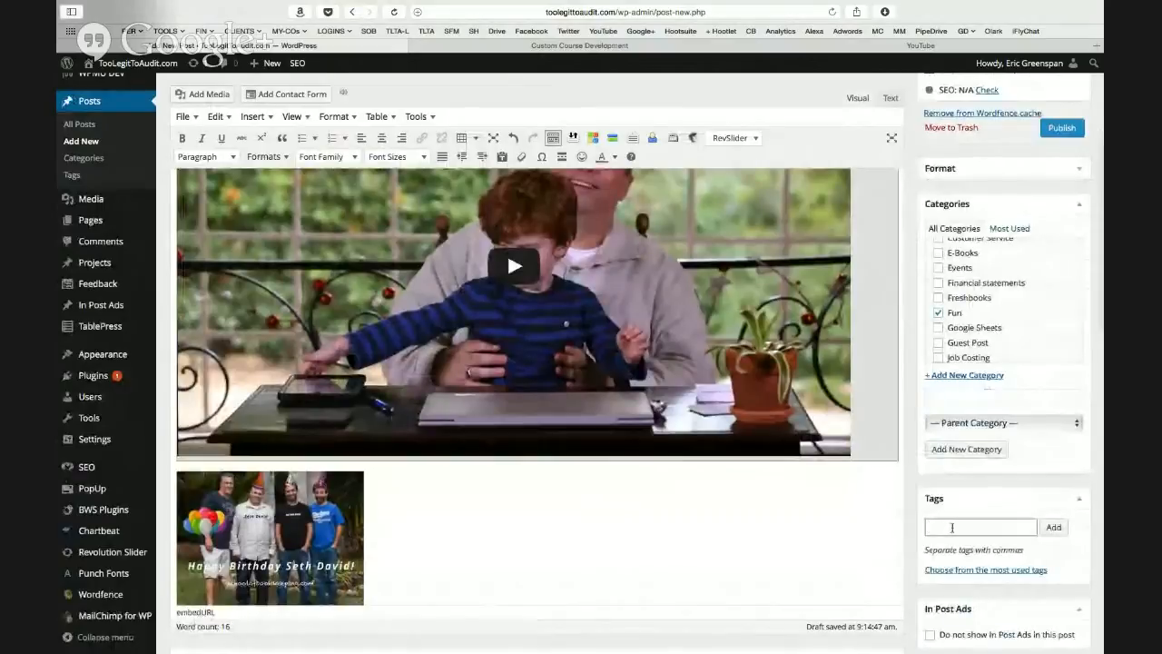
pyautogui.write('seth david')
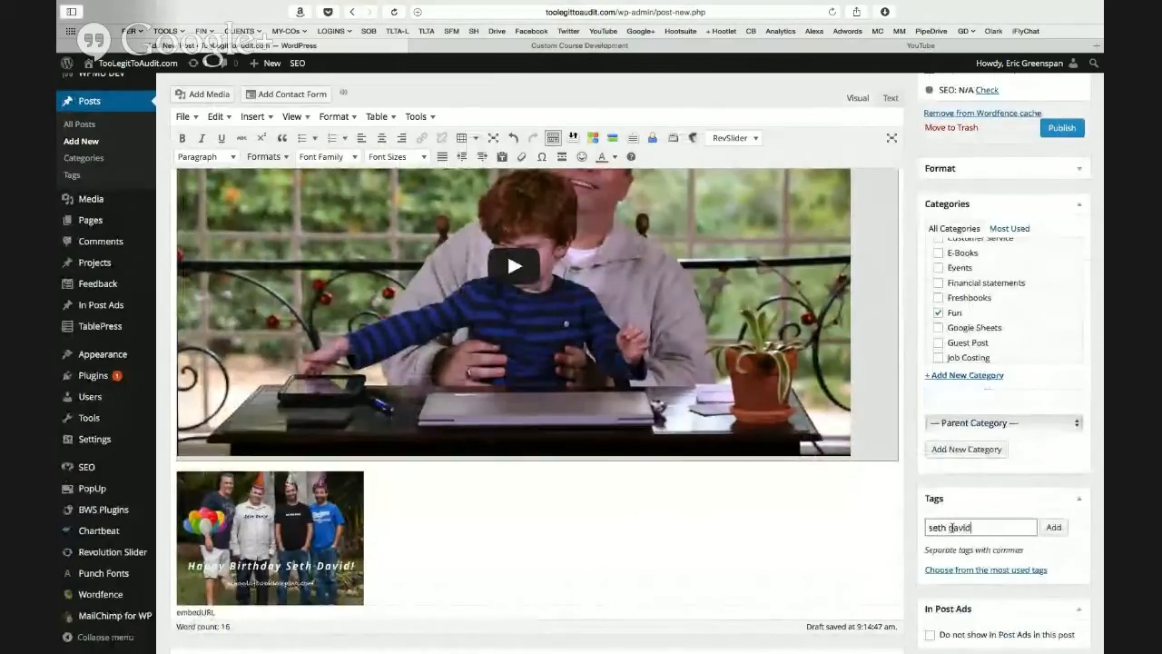
pyautogui.write(', ')
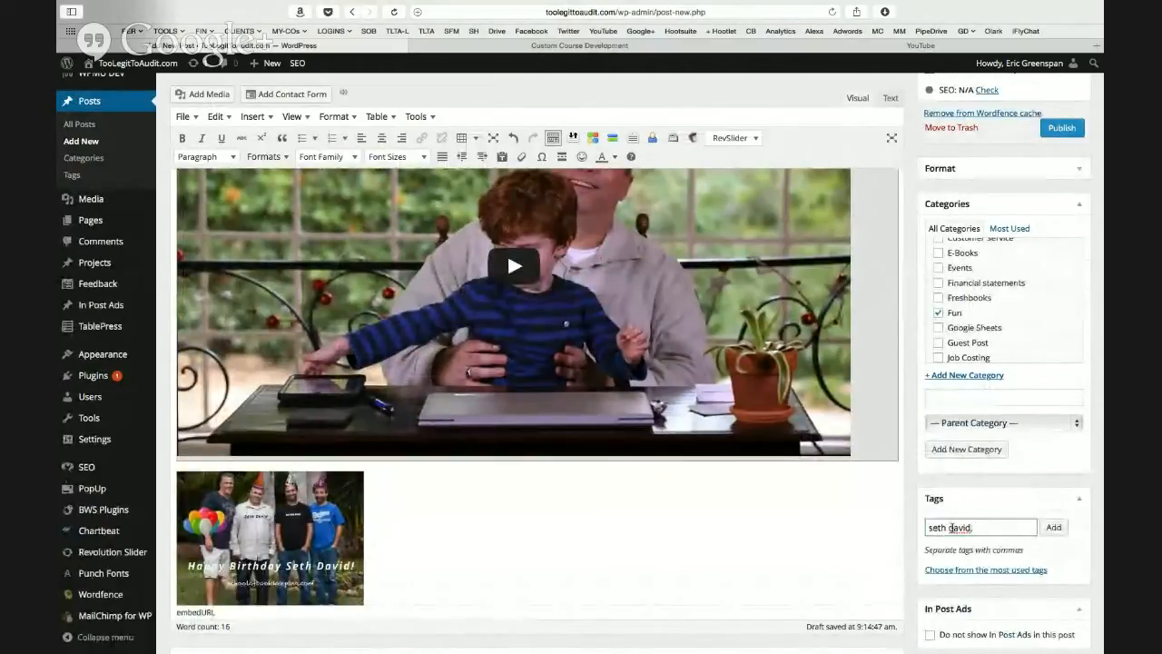
pyautogui.write('wordpress, ')
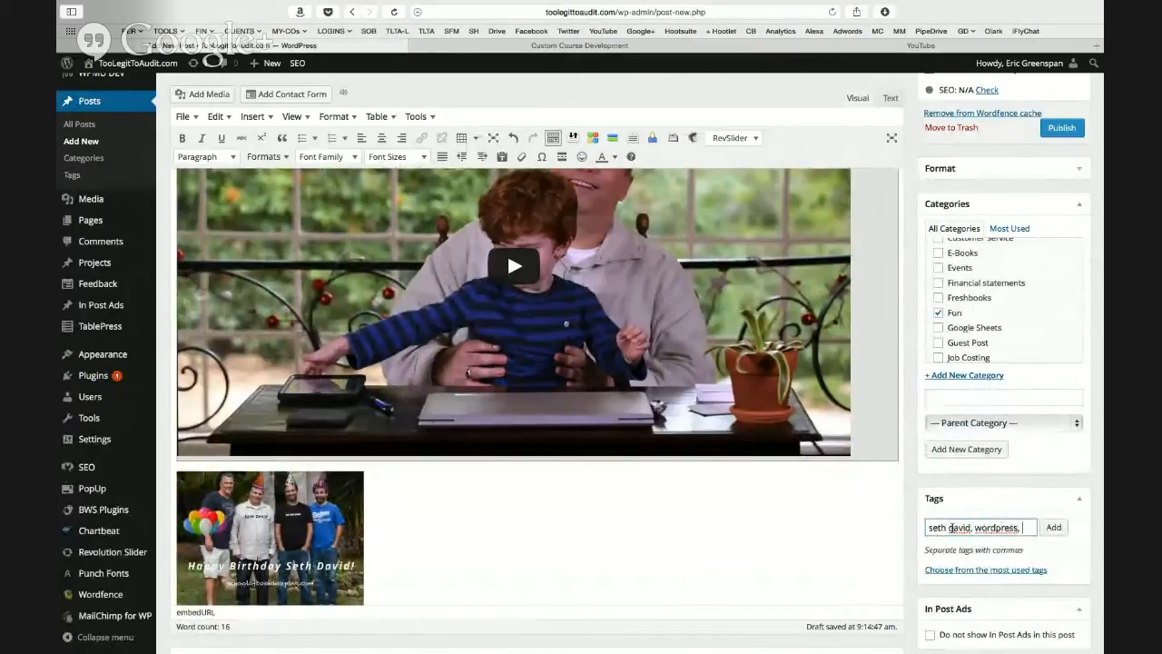
pyautogui.write('blog post')
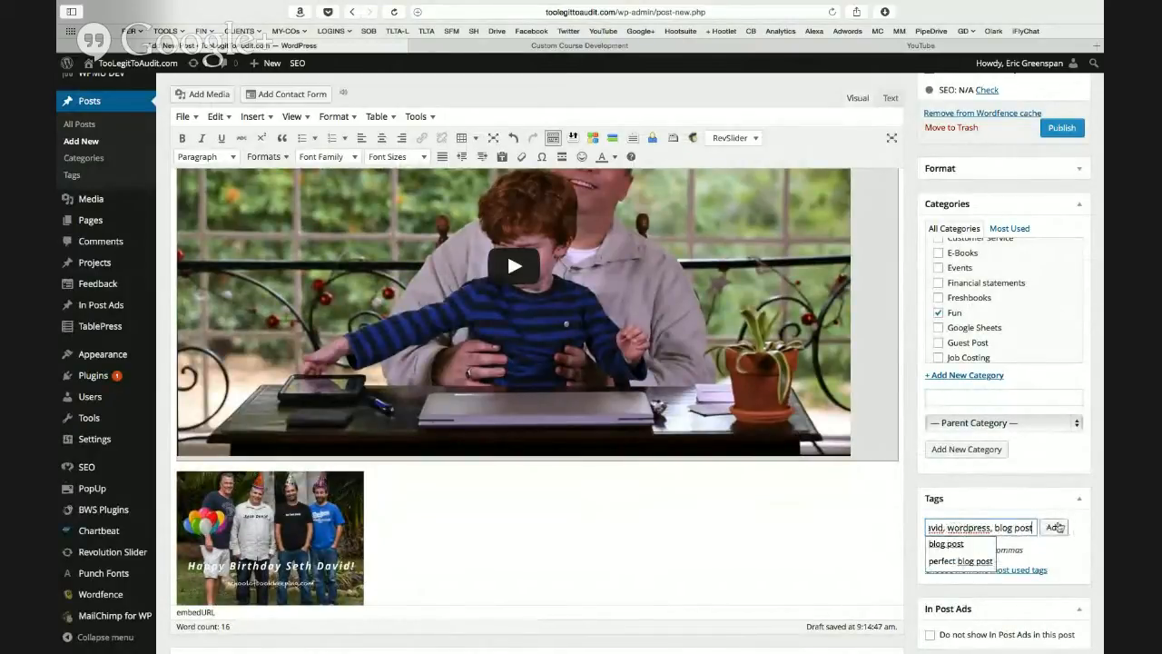
pyautogui.click(1055, 526)
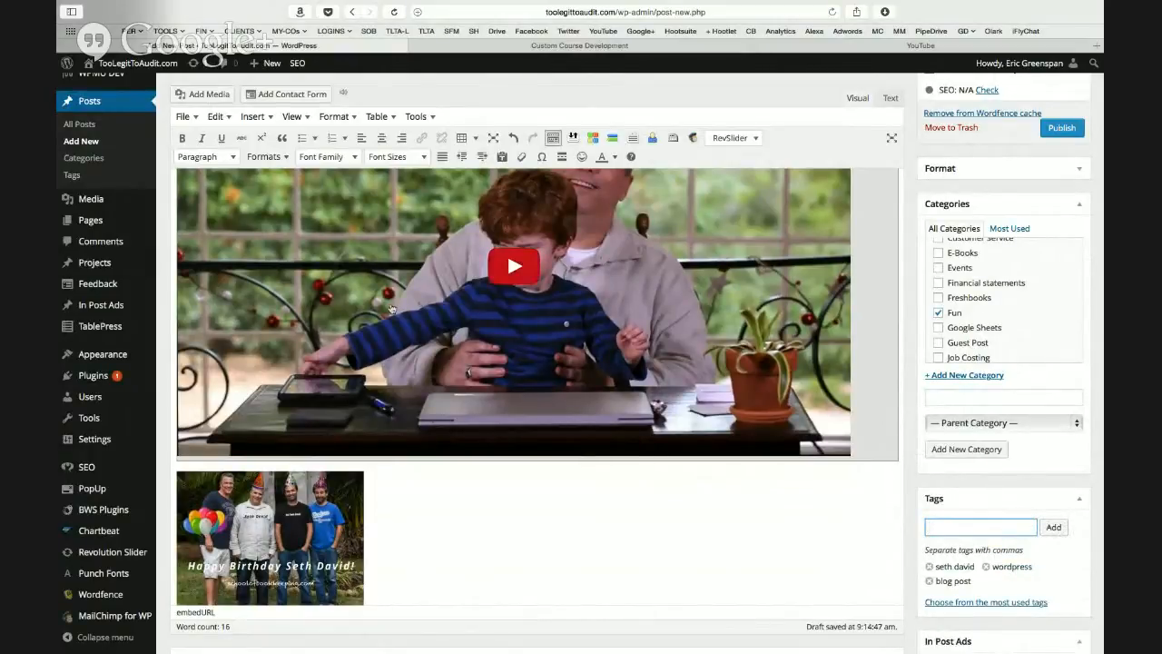
# Open the WordPress updates page in a separate tab and update the Google Analytics by Yoast plugin to version 5.2.8.
pyautogui.scroll(-3, 423, 363)
pyautogui.scroll(-4, 431, 369)
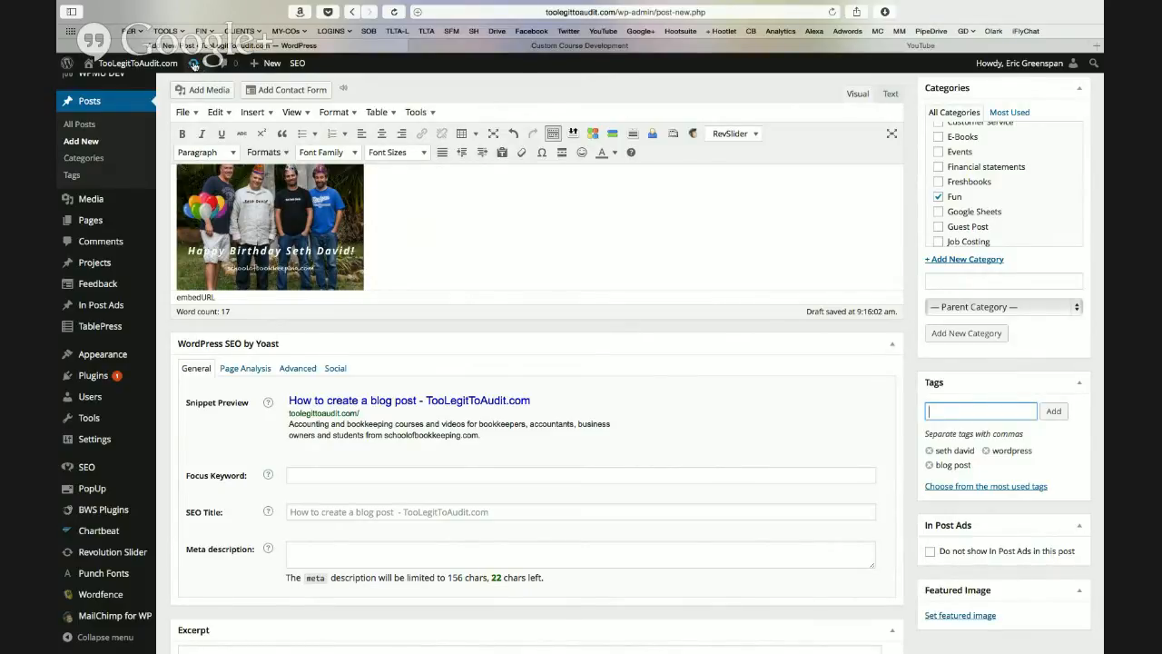
pyautogui.click(193, 64)
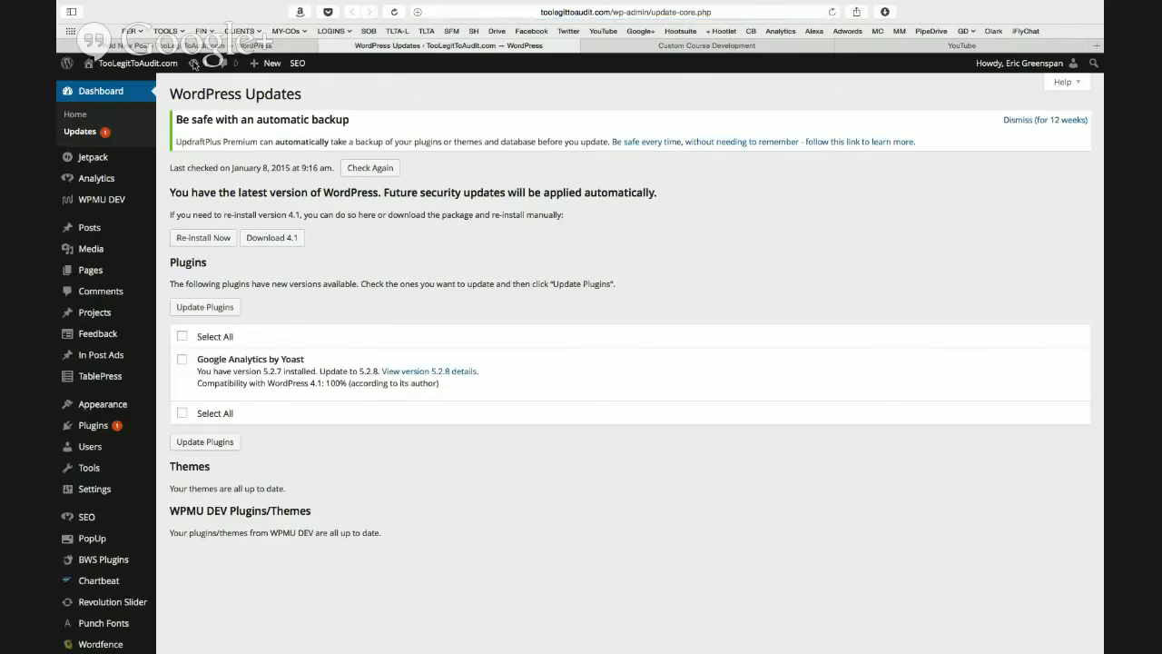
pyautogui.click(182, 336)
pyautogui.click(220, 307)
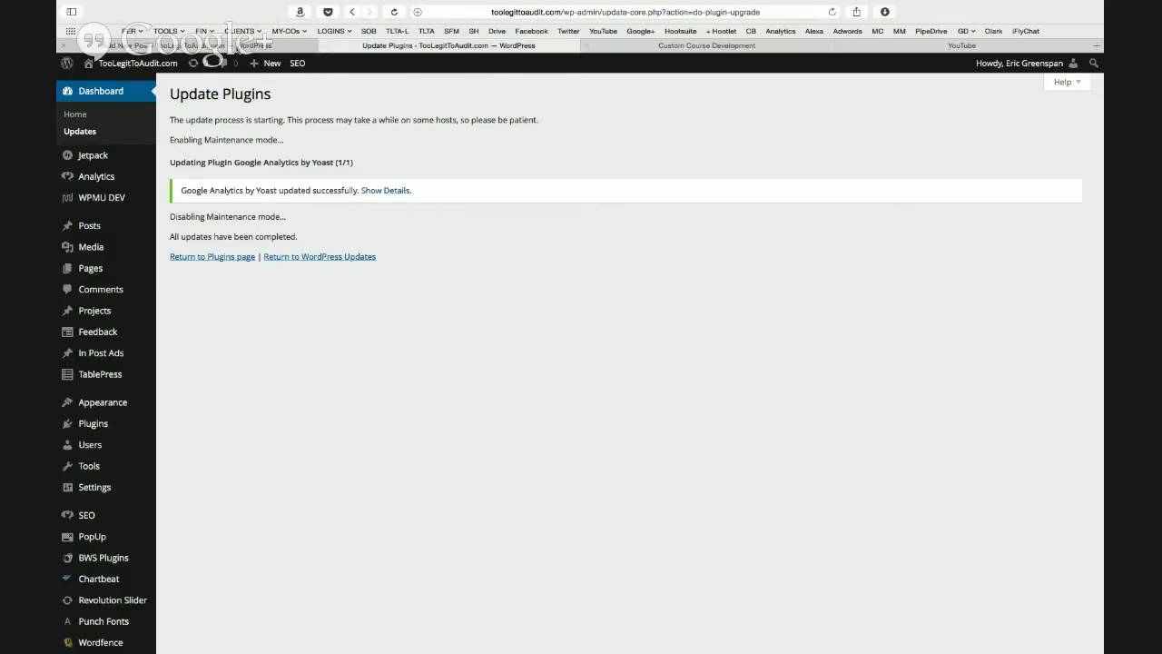
# Return to the post draft and set its Yoast SEO focus keyword to "blog post".
pyautogui.click(235, 46)
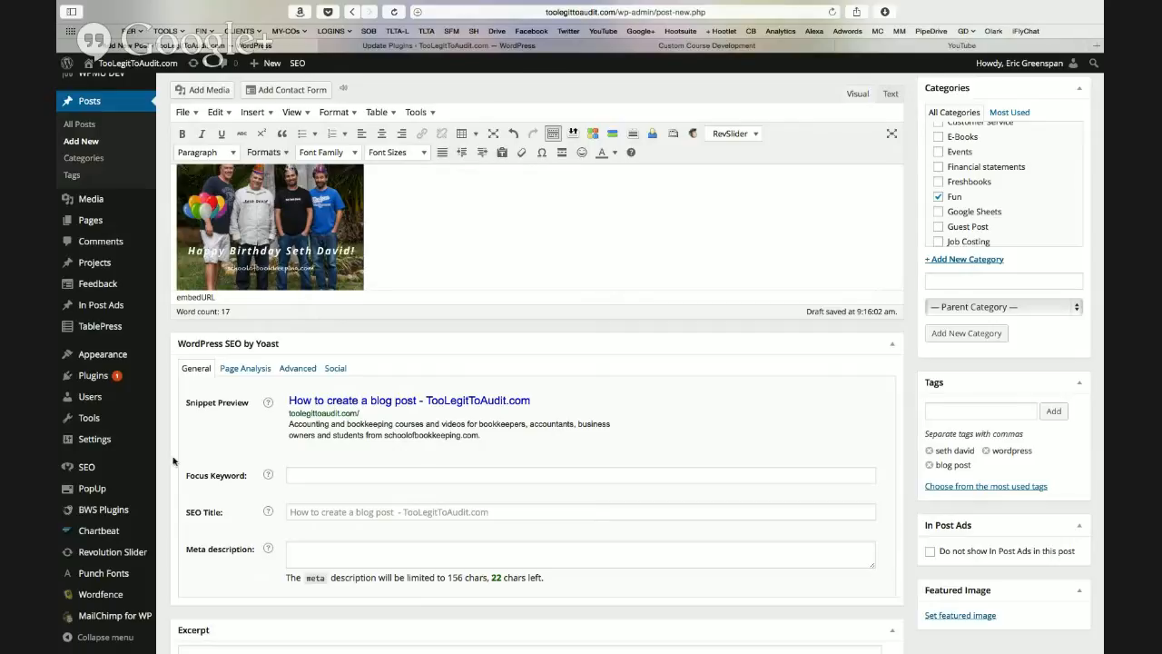
pyautogui.click(374, 478)
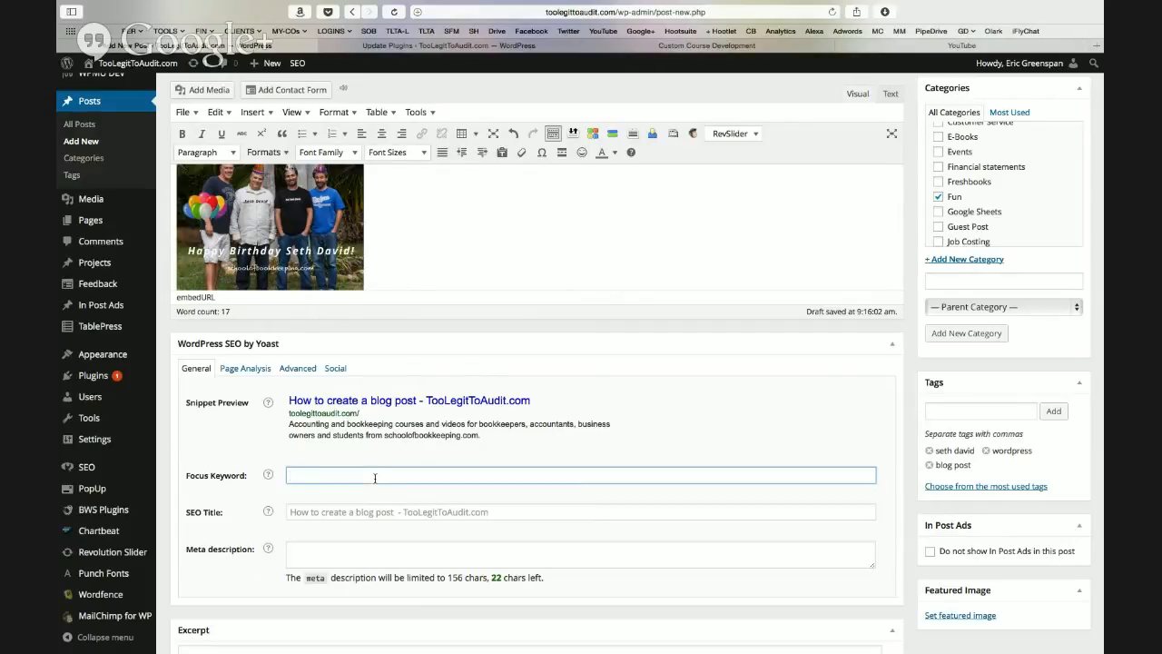
pyautogui.write('blog post')
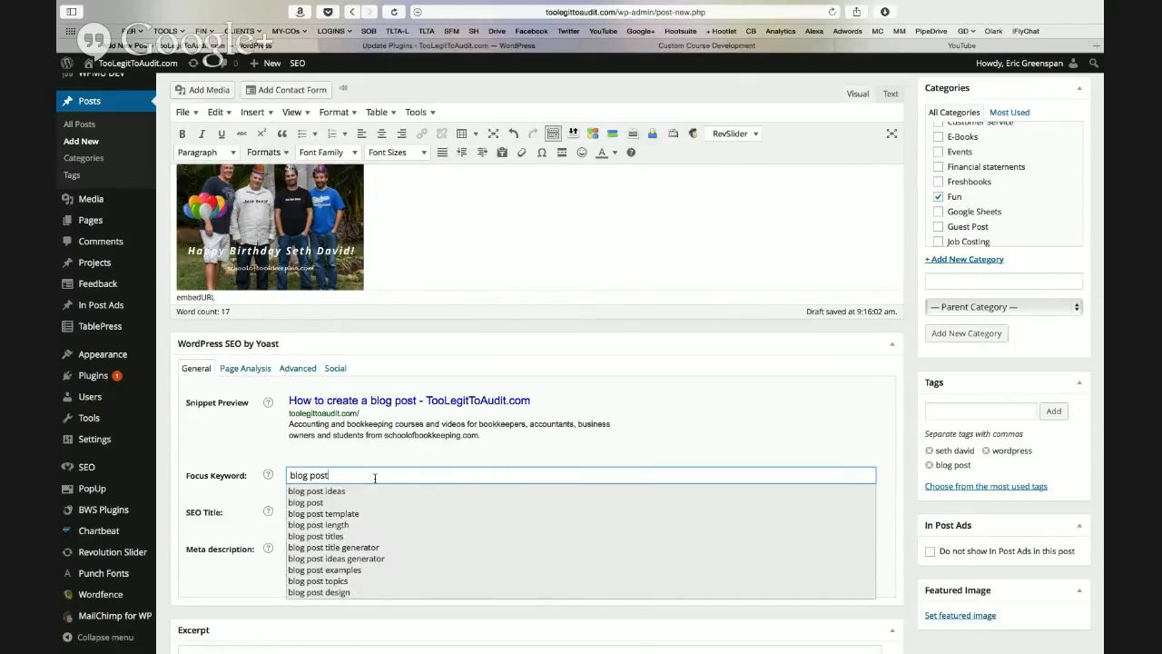
pyautogui.press('Tab')
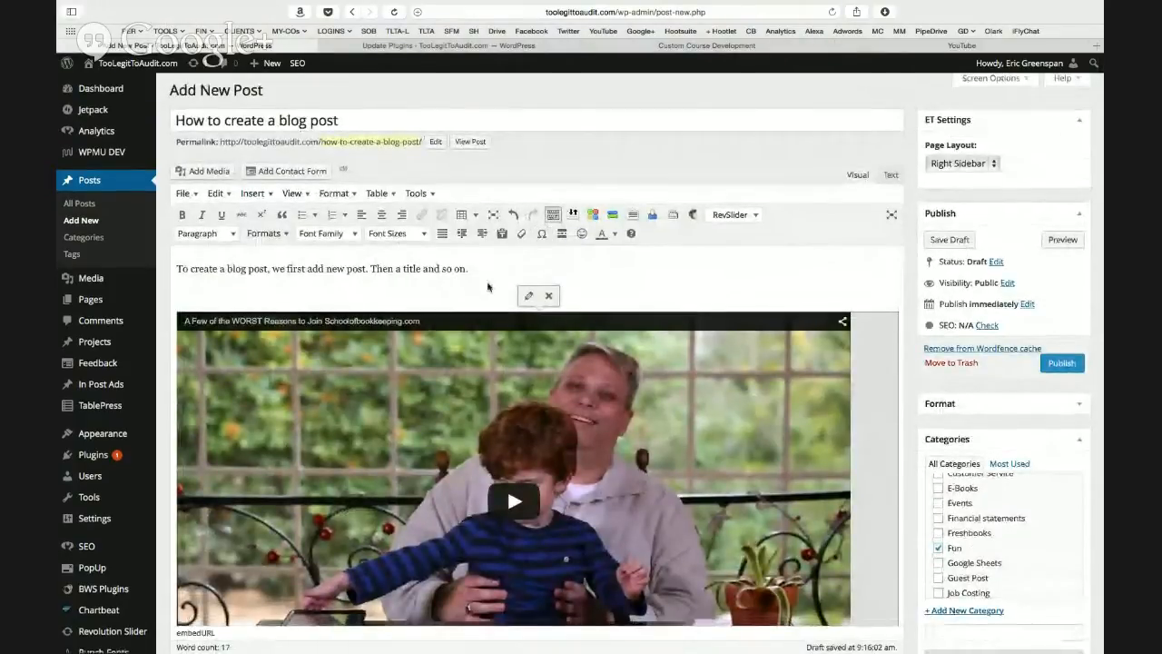
# Enter "How to Create A Killer Blog Post" as the post's SEO title.
pyautogui.scroll(-3, 488, 288)
pyautogui.scroll(-5, 489, 288)
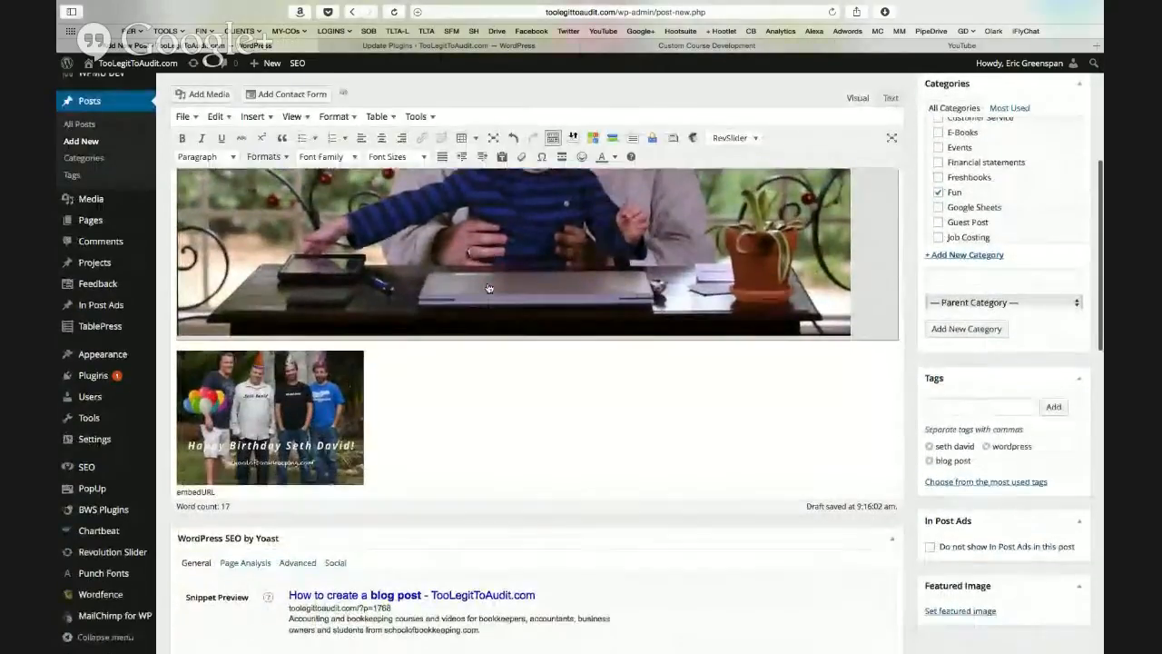
pyautogui.scroll(-4, 487, 283)
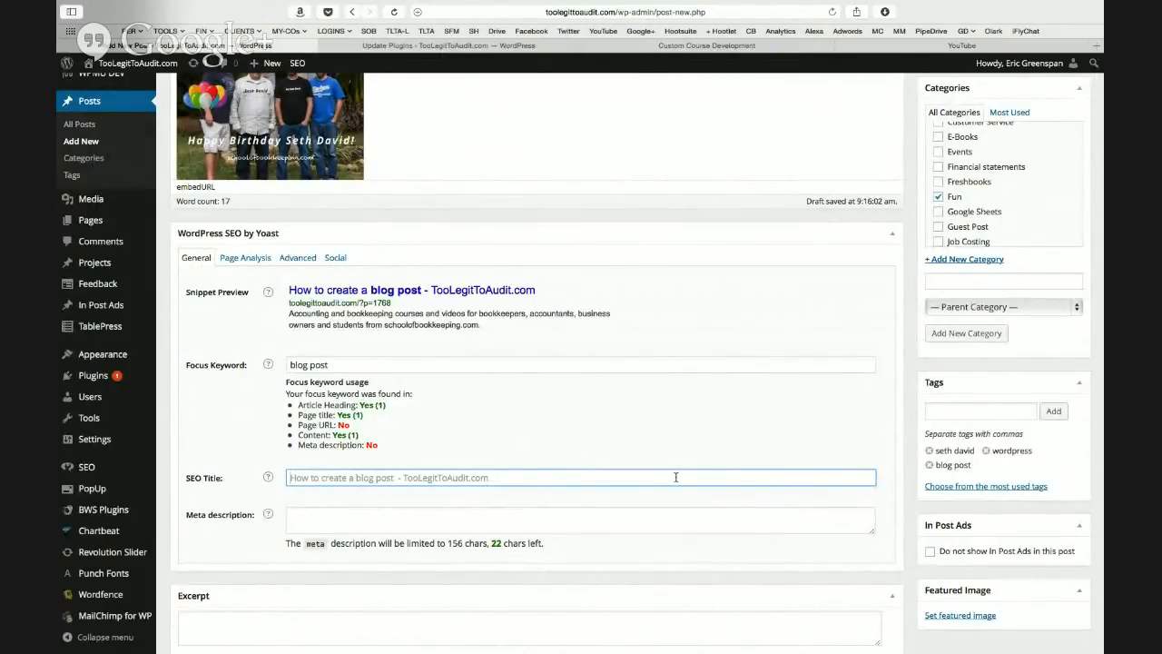
pyautogui.write('How ')
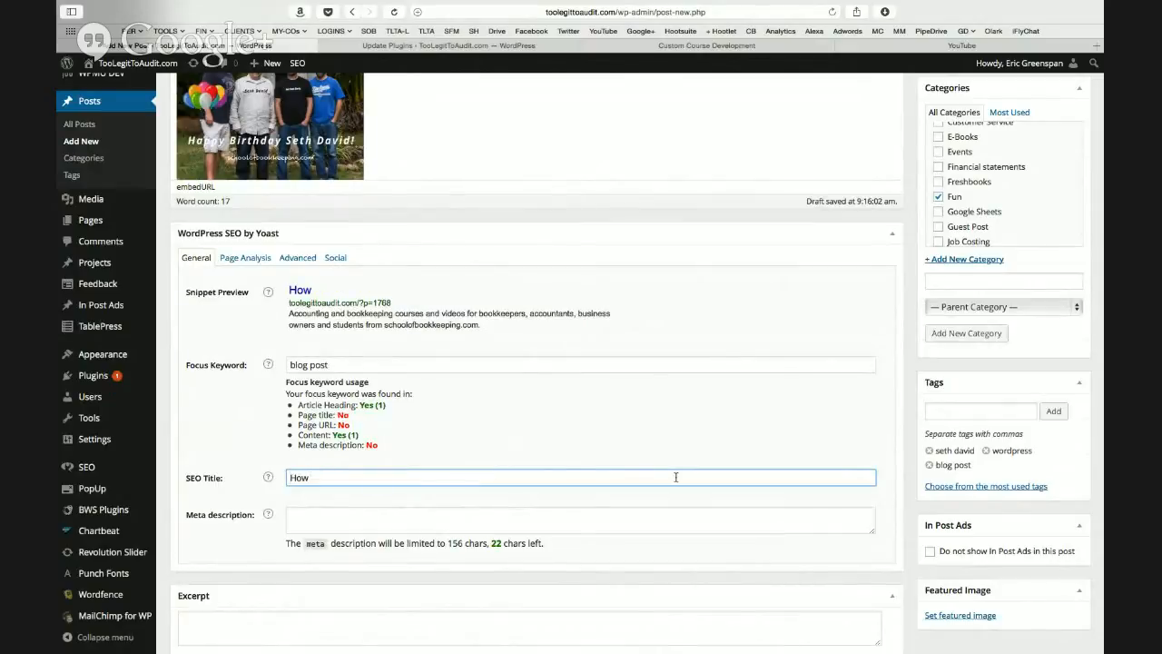
pyautogui.write('to Create A b')
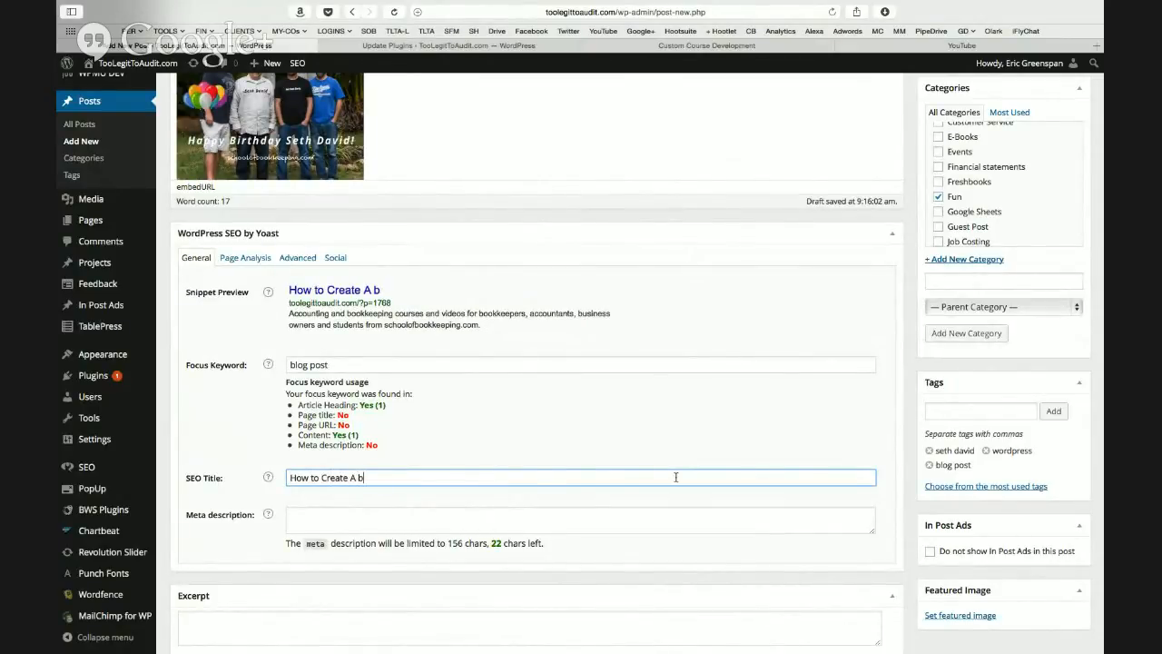
pyautogui.press('BackSpace')
pyautogui.write('Killer Blog Post')
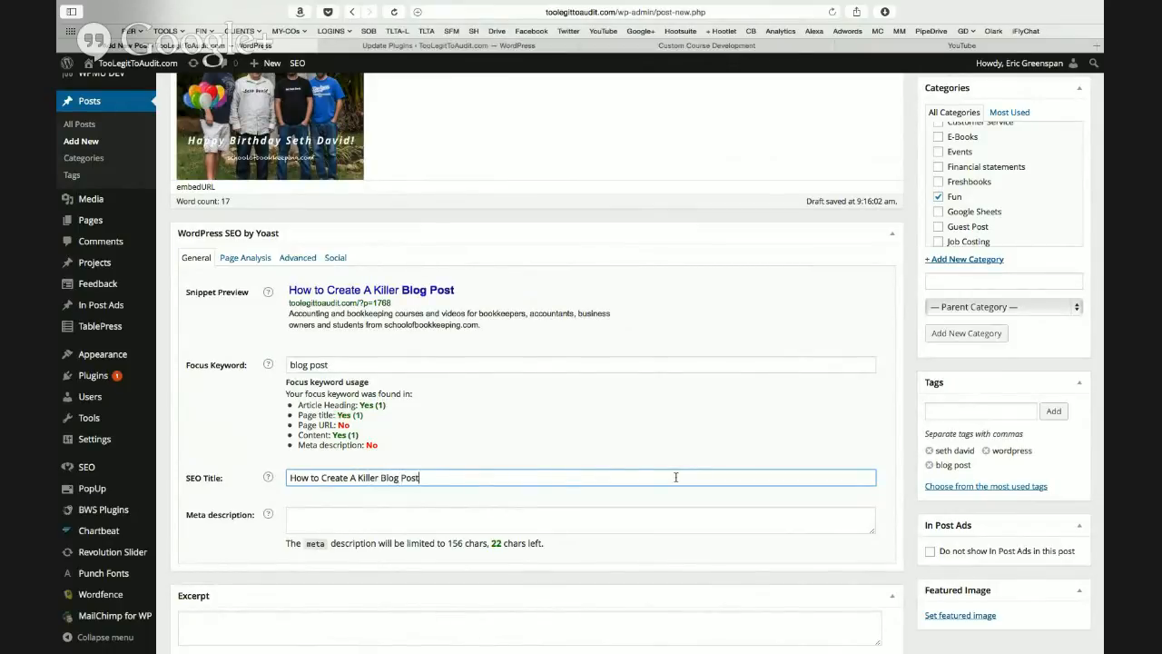
# Reword the end of the SEO title so that it reads "How to Create A Killer SEO Blog Post".
pyautogui.write(' for SEO')
pyautogui.press('BackSpace')
pyautogui.press('BackSpace')
pyautogui.press('BackSpace')
pyautogui.press('BackSpace')
pyautogui.press('BackSpace')
pyautogui.press('BackSpace')
pyautogui.press('BackSpace')
pyautogui.press('BackSpace')
pyautogui.press('BackSpace')
pyautogui.press('BackSpace')
pyautogui.press('BackSpace')
pyautogui.press('BackSpace')
pyautogui.press('BackSpace')
pyautogui.press('BackSpace')
pyautogui.press('BackSpace')
pyautogui.press('BackSpace')
pyautogui.press('BackSpace')
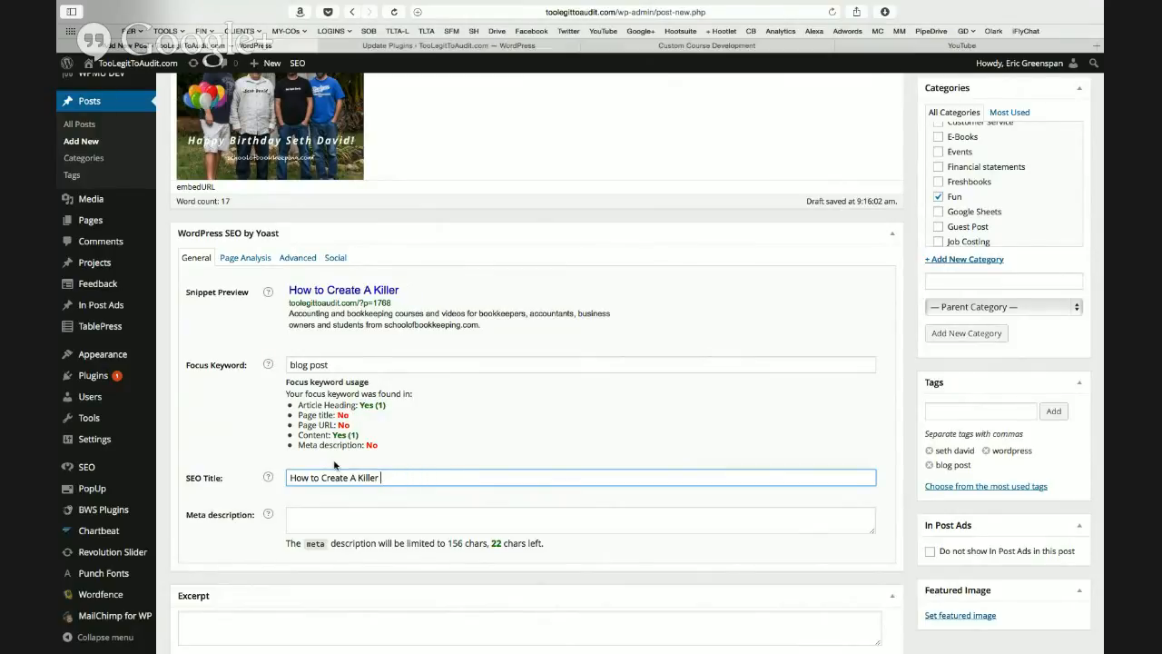
pyautogui.write('SEO Blog Pos')
pyautogui.write('t')
pyautogui.press('Tab')
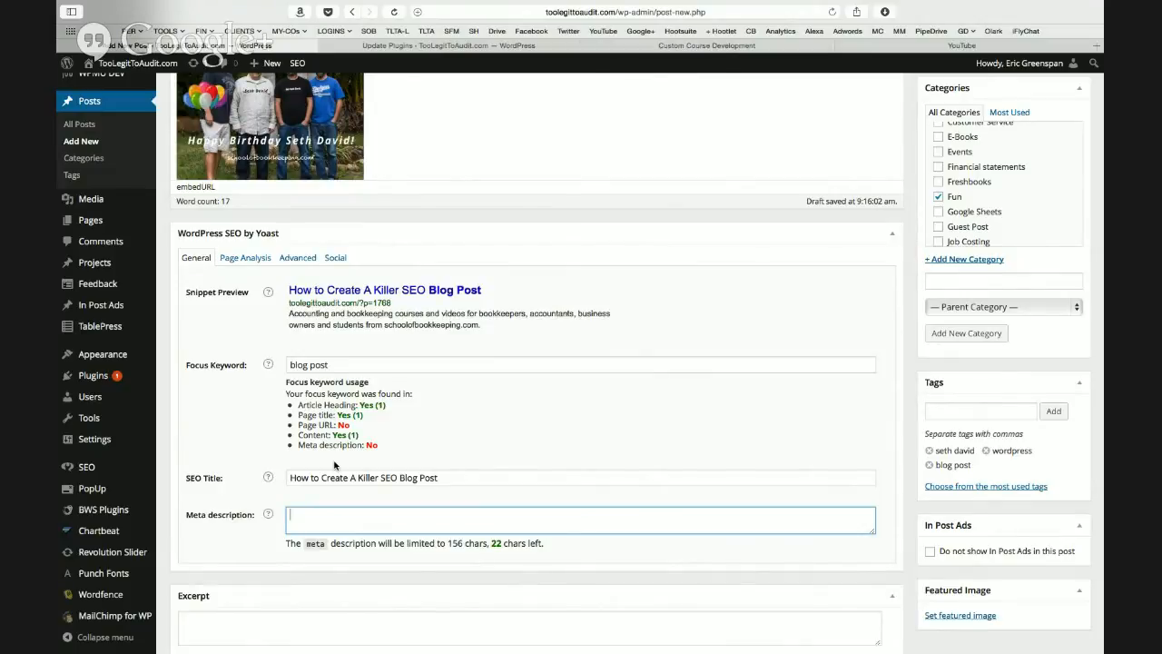
# Copy the SEO title and replace the post's main title with it.
pyautogui.tripleClick(513, 476)
pyautogui.press('super+c')
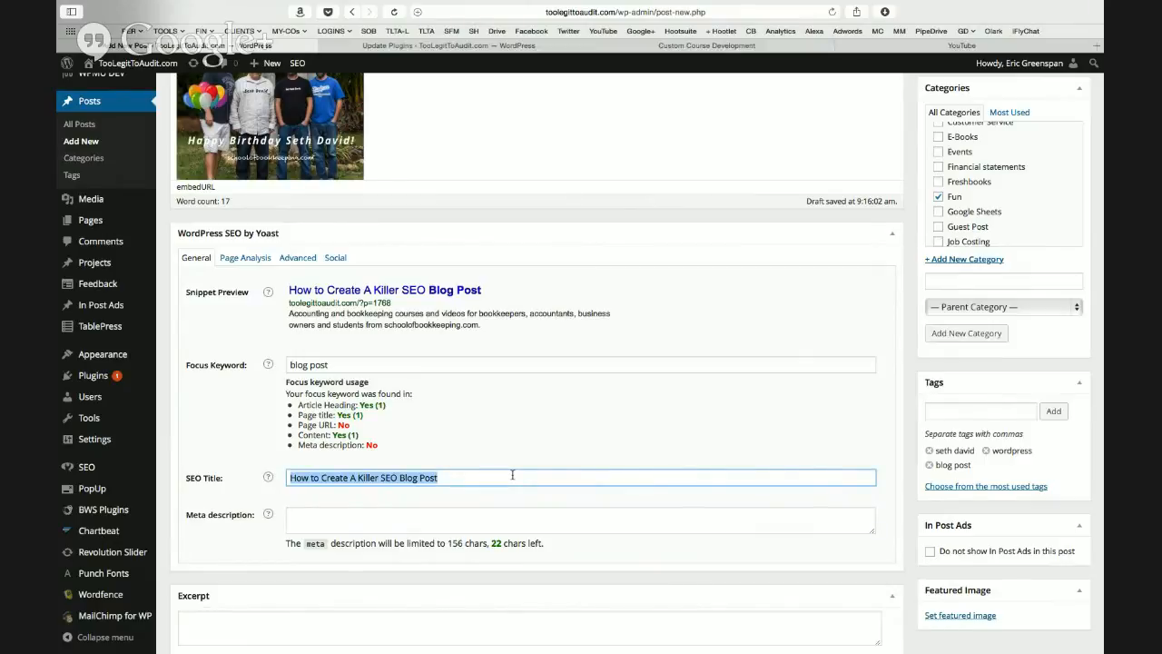
pyautogui.scroll(5, 513, 475)
pyautogui.tripleClick(353, 123)
pyautogui.press('super+v')
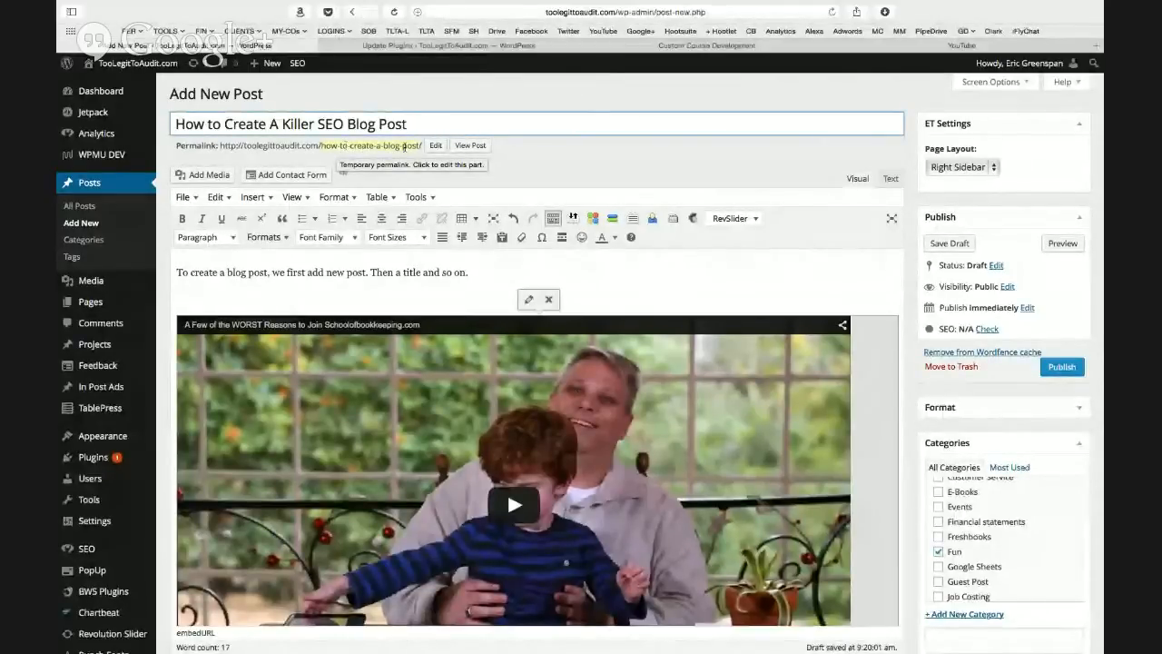
# Clear the permalink's existing slug and confirm, so that the address is regenerated from the new post title.
pyautogui.click(434, 146)
pyautogui.press('BackSpace')
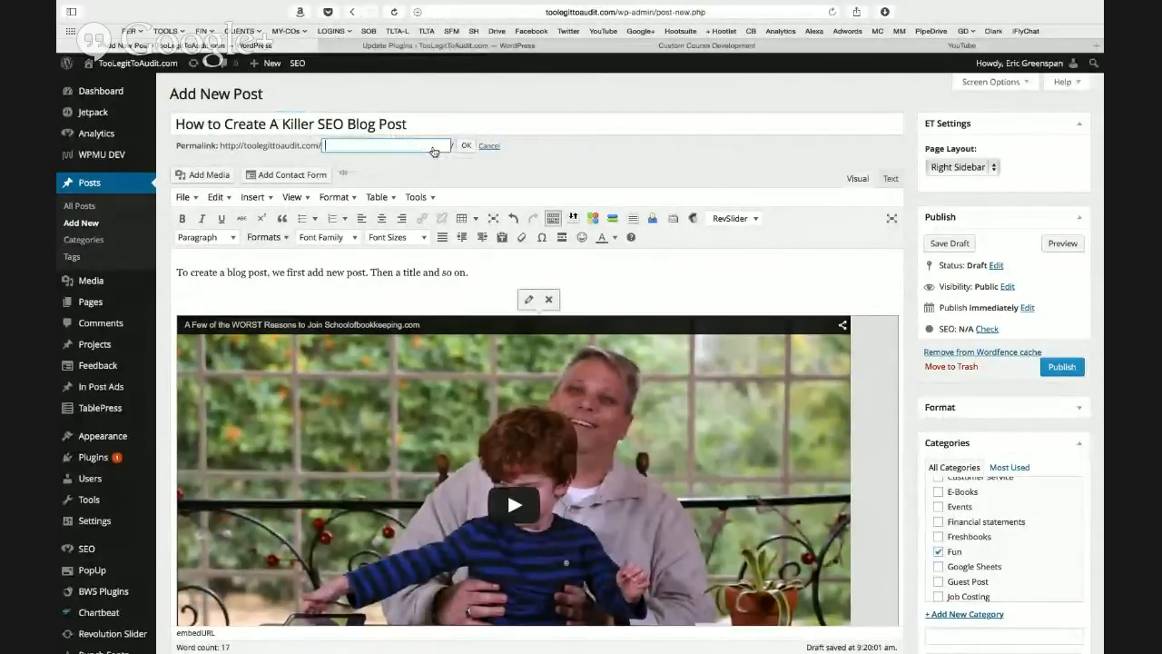
pyautogui.click(466, 147)
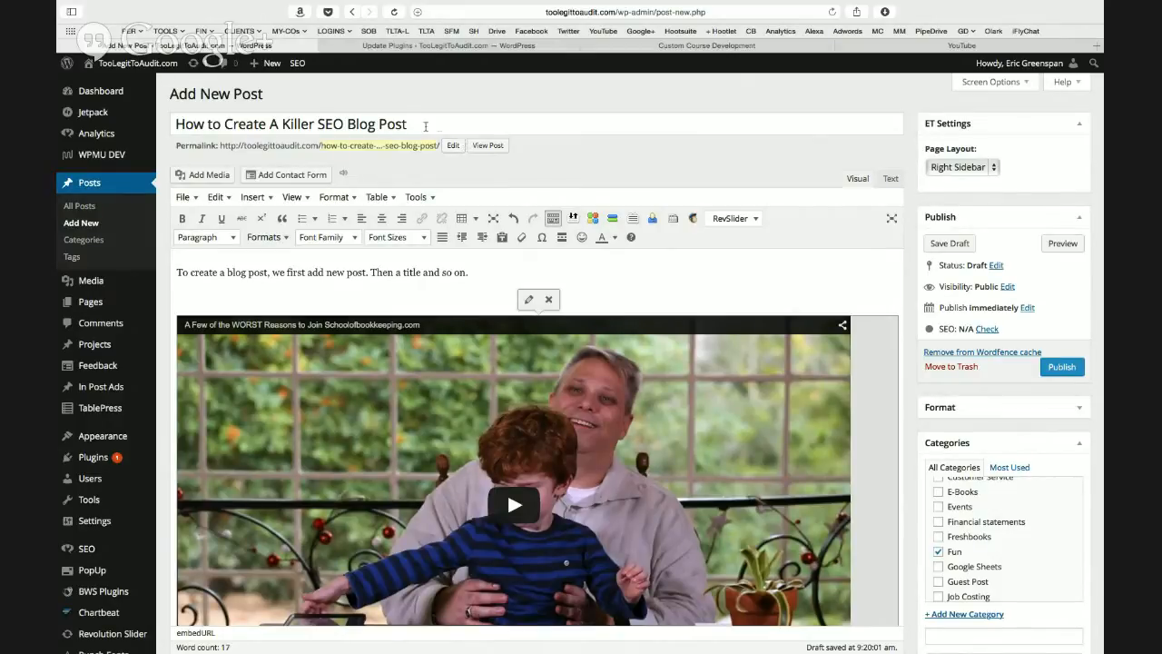
# Set the meta description to "How to Create A Killer SEO Blog Post so your clients can find you online fast and get great google juice.".
pyautogui.scroll(-6, 495, 364)
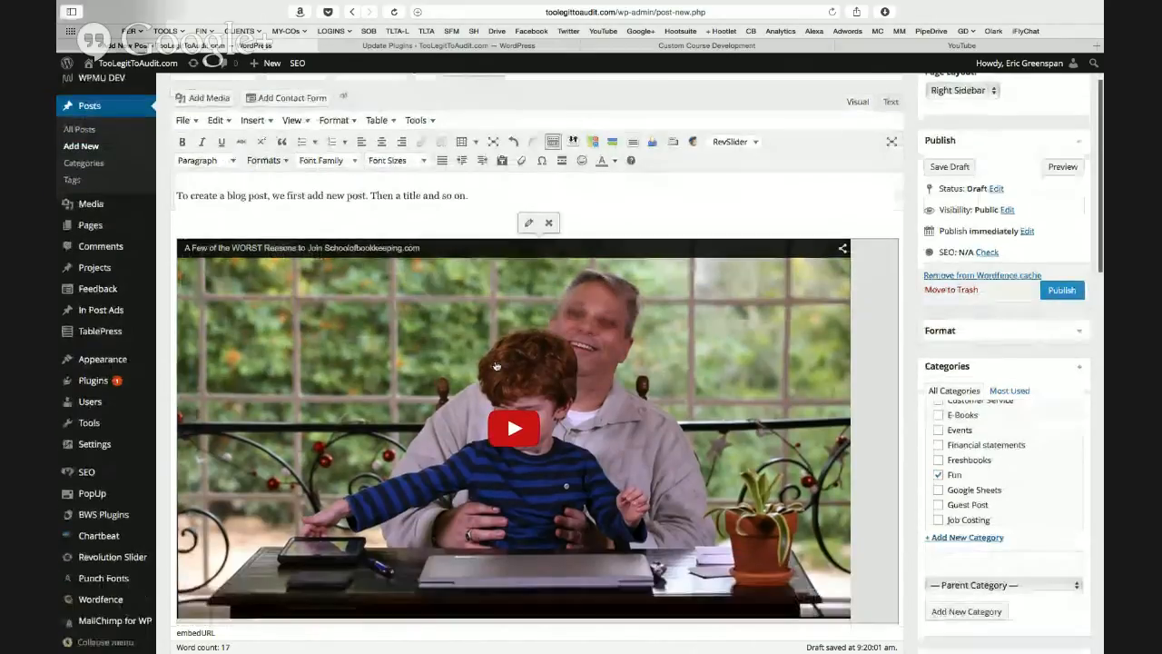
pyautogui.scroll(-10, 495, 365)
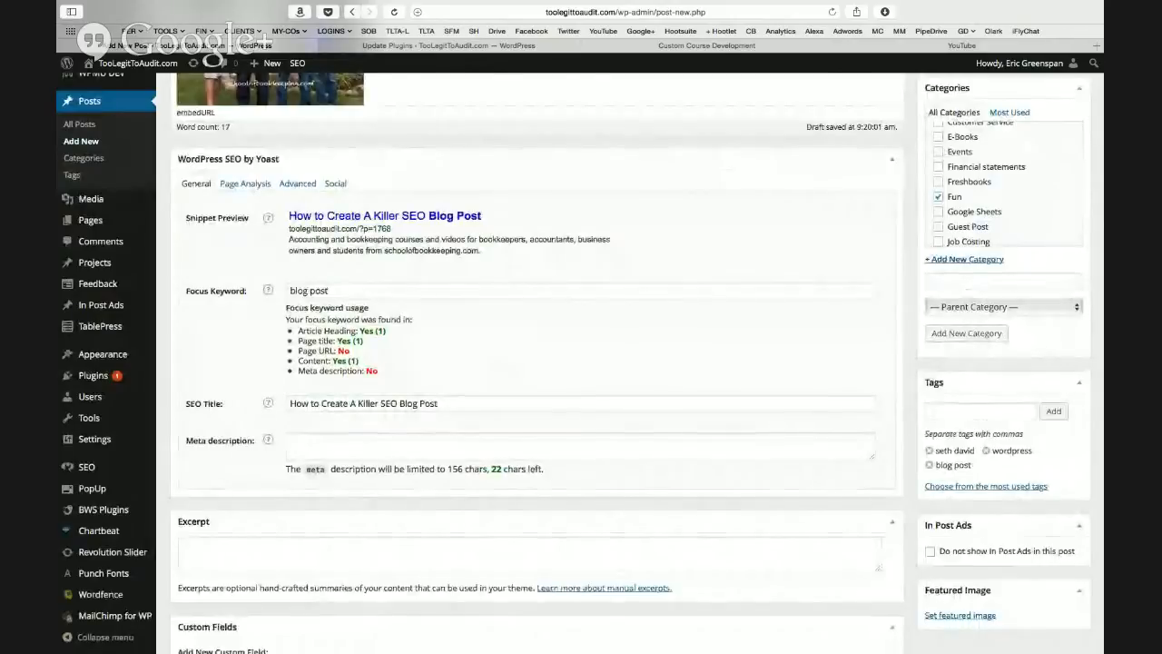
pyautogui.click(381, 448)
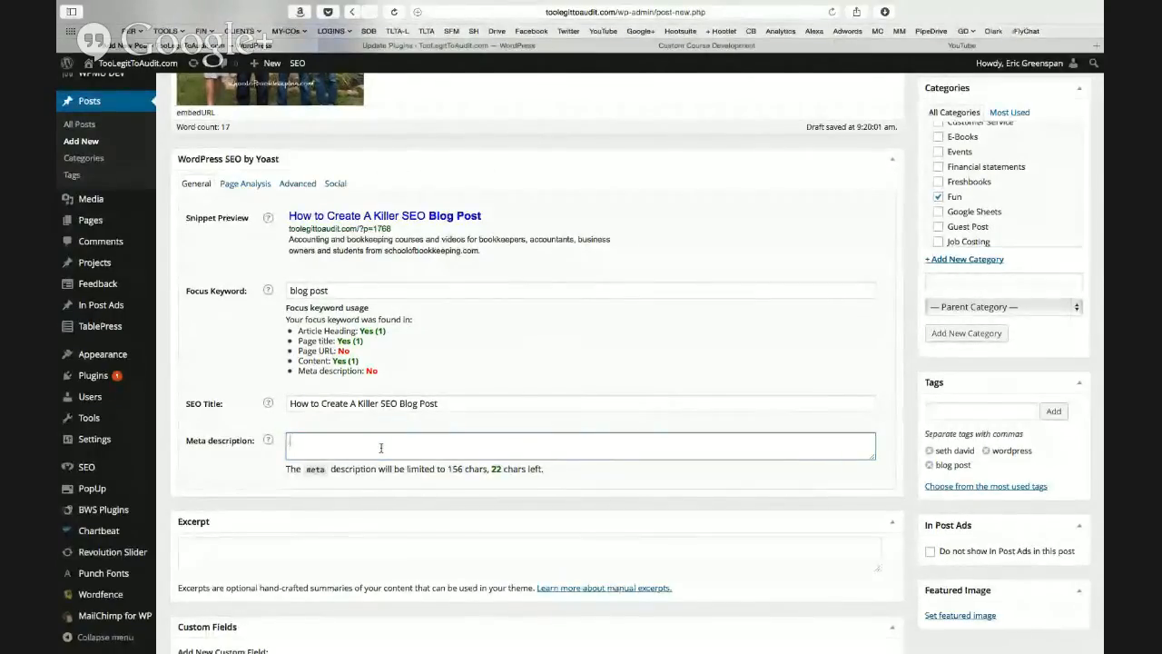
pyautogui.press('super+v')
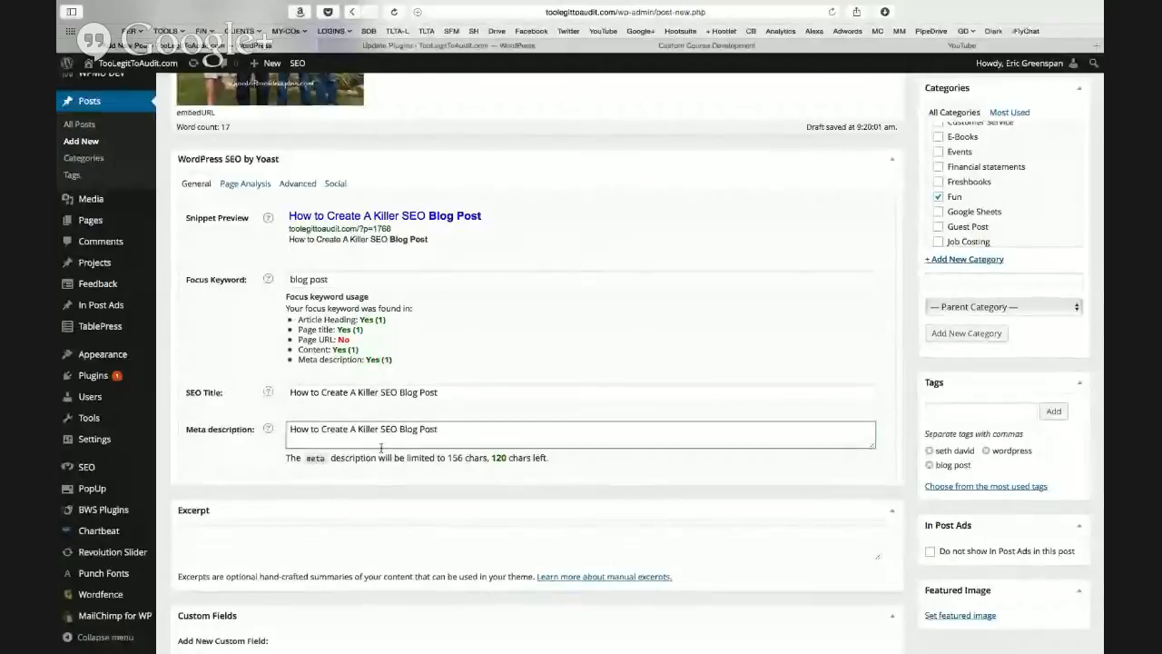
pyautogui.write('so')
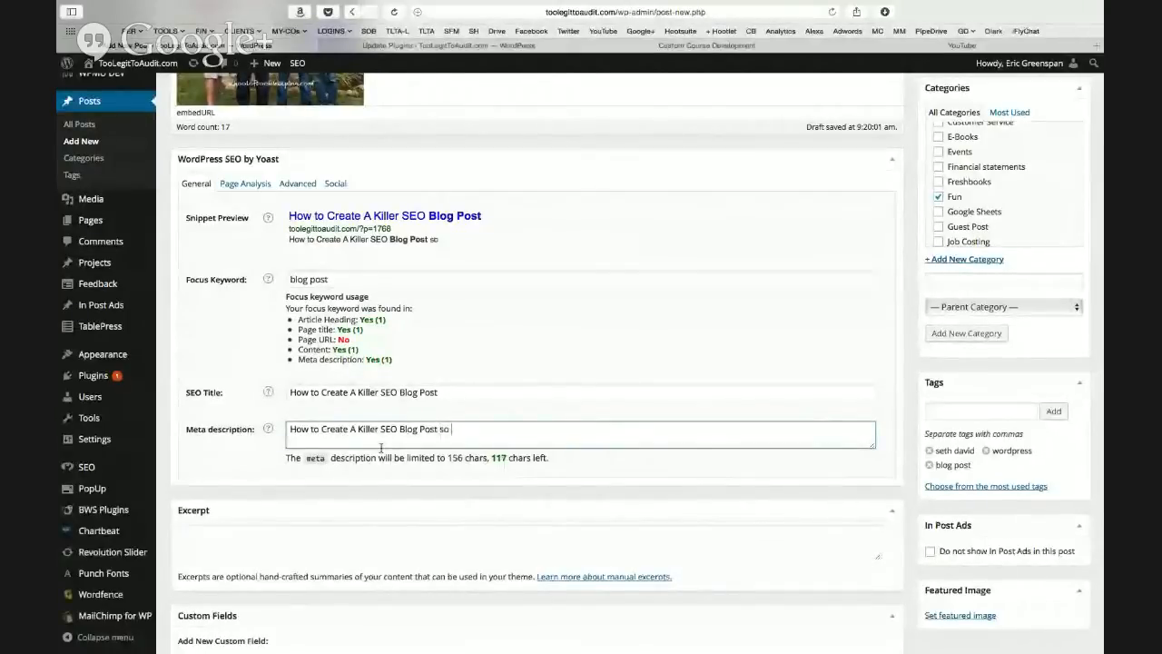
pyautogui.write(' your clients can ')
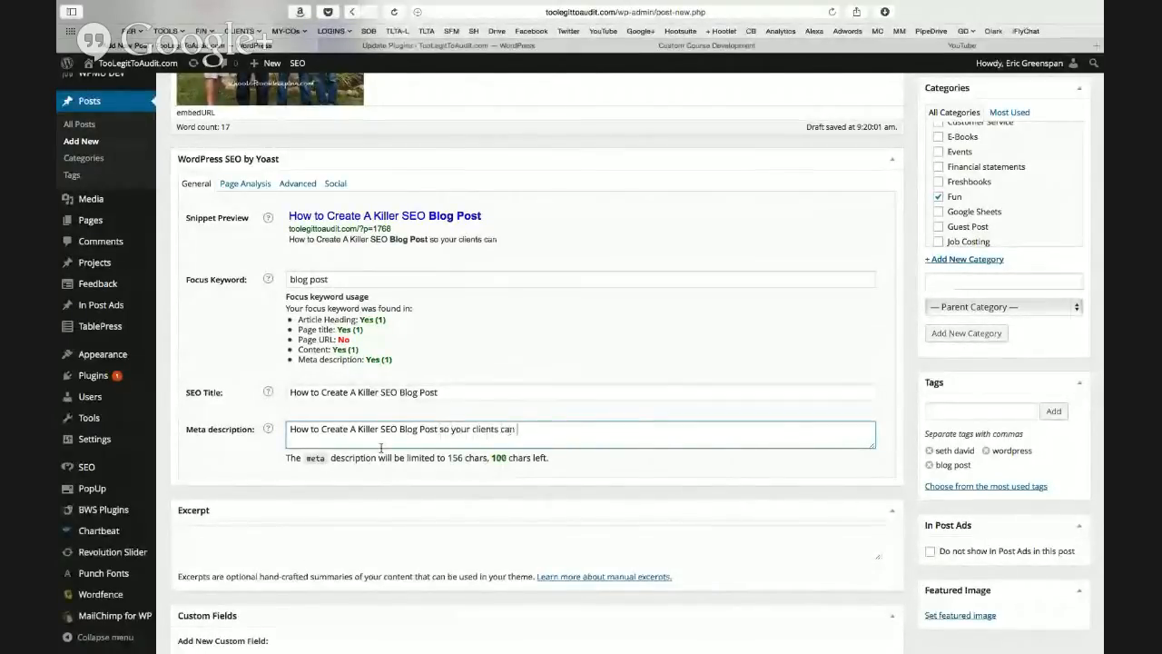
pyautogui.write('find you online ')
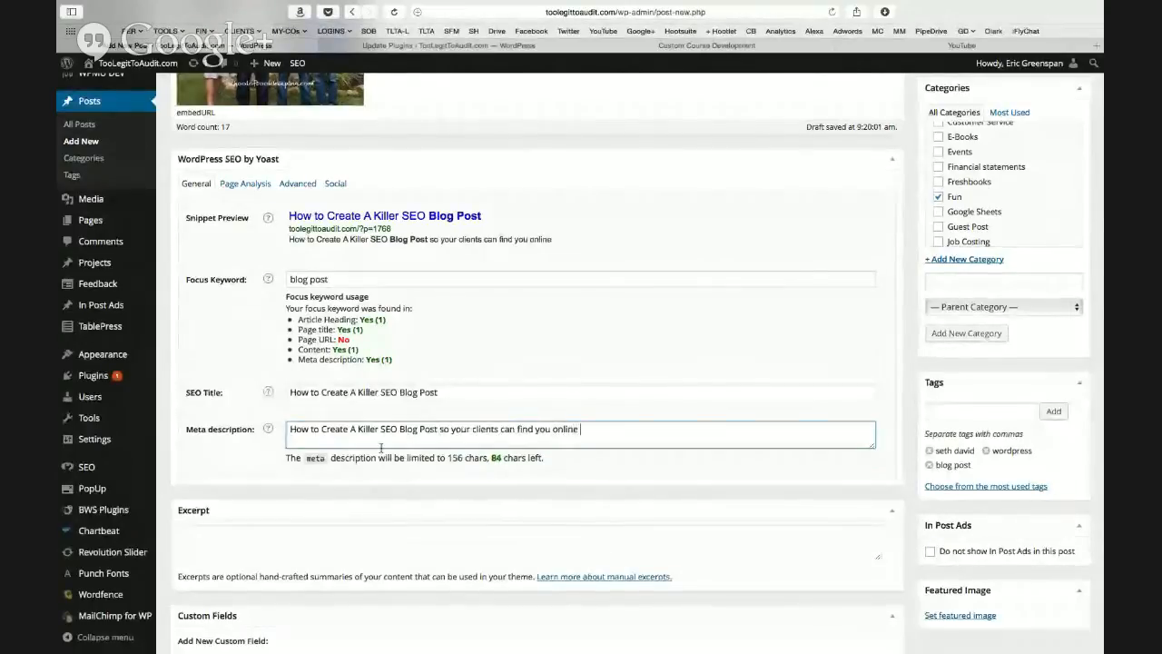
pyautogui.write('fast and get g')
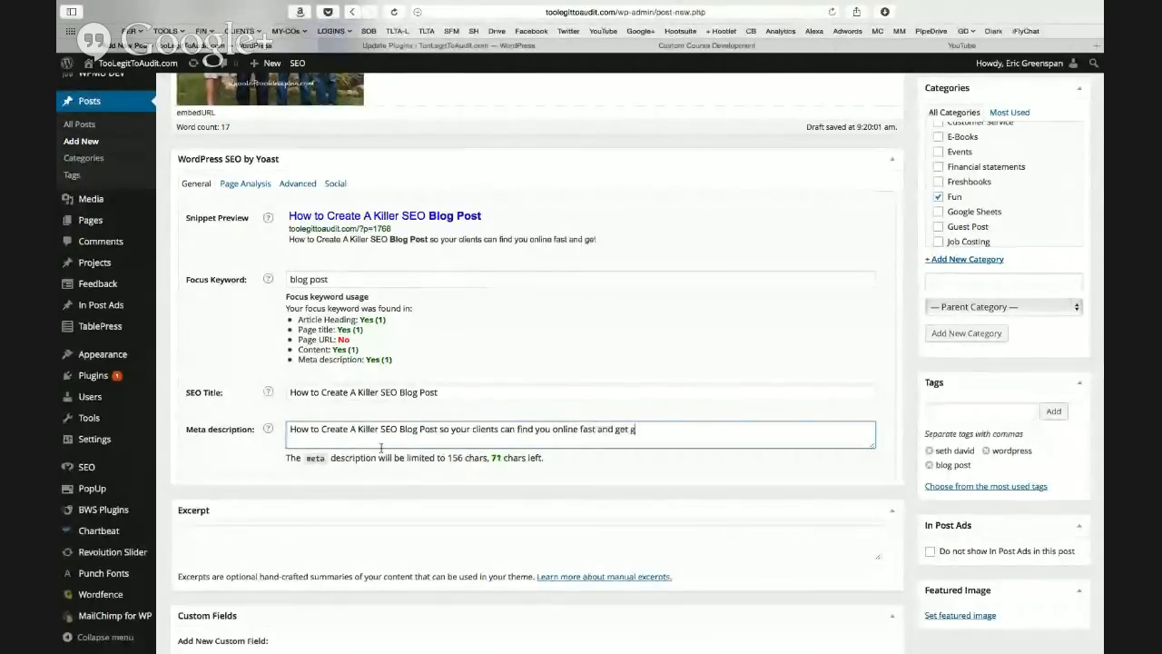
pyautogui.write('reat google juice.')
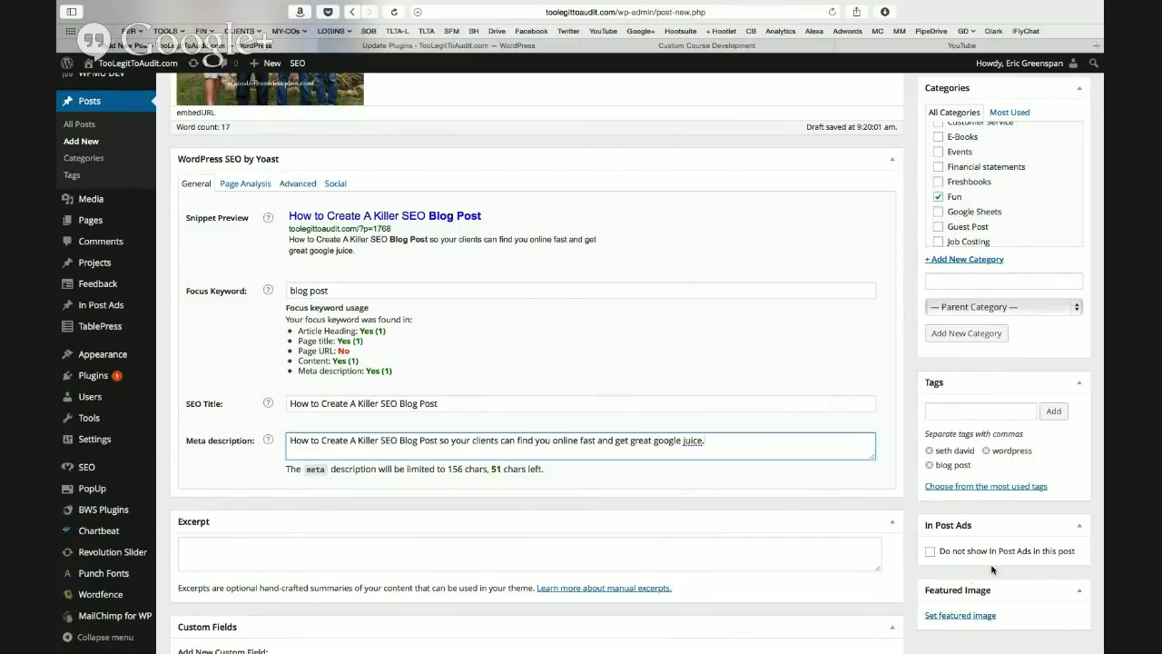
# Set the 540 × 540 close-up selfie from the media library as the post's featured image.
pyautogui.click(958, 617)
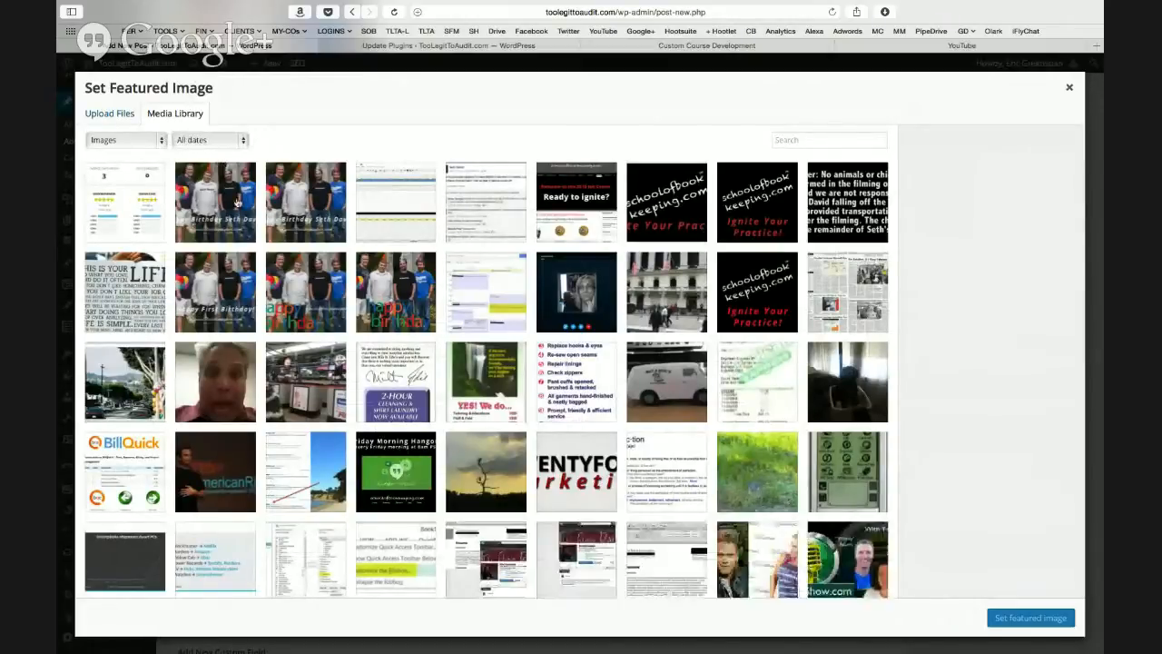
pyautogui.click(216, 386)
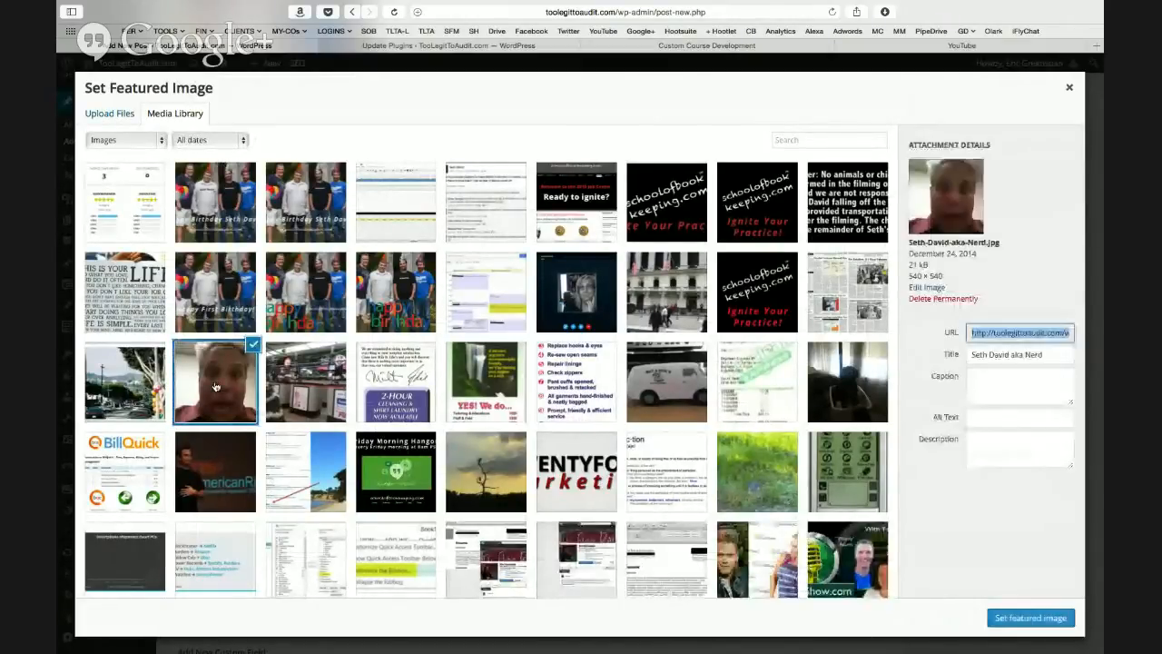
pyautogui.click(1030, 618)
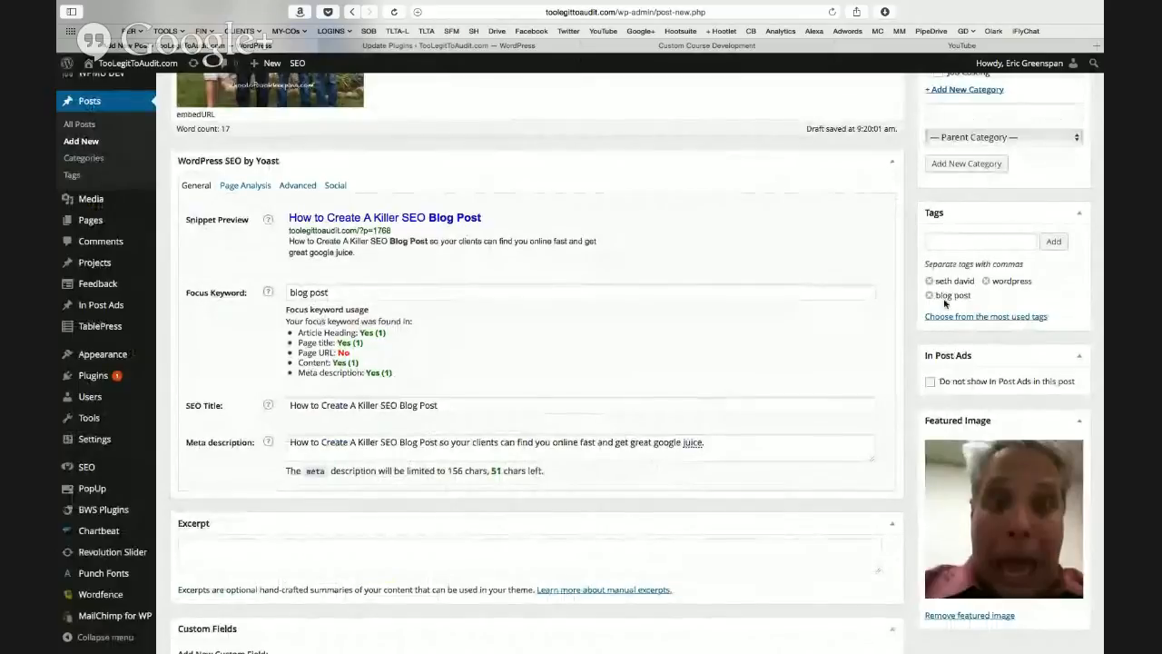
# Publish the post and open its live page on the site.
pyautogui.scroll(10, 944, 302)
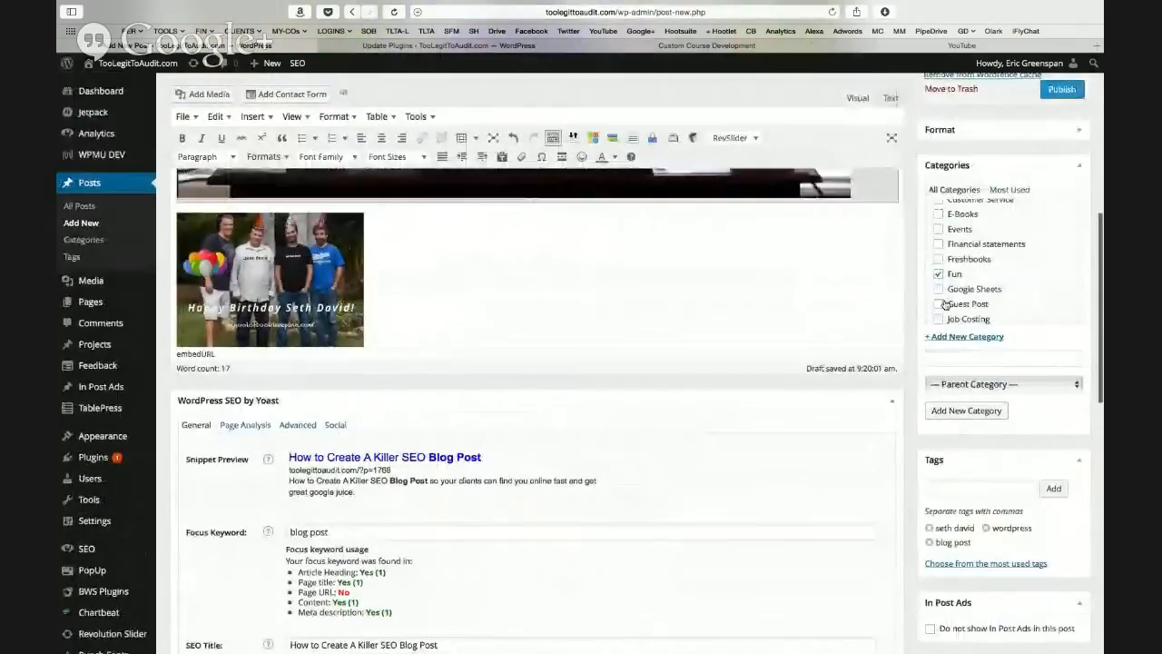
pyautogui.click(1060, 91)
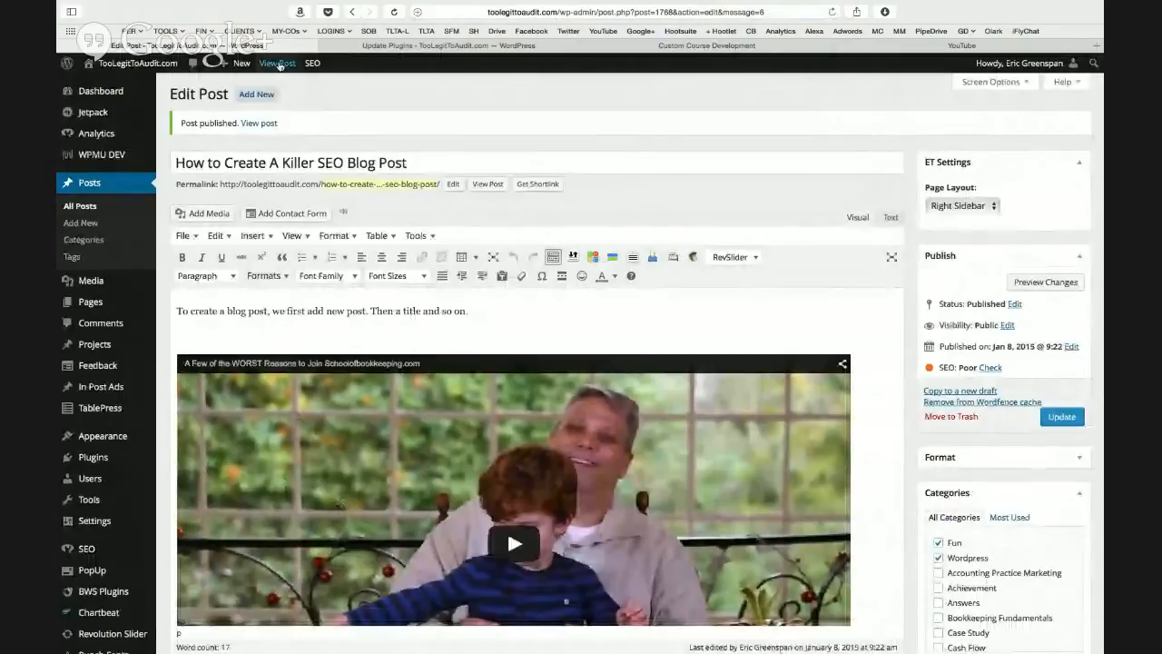
pyautogui.click(278, 63)
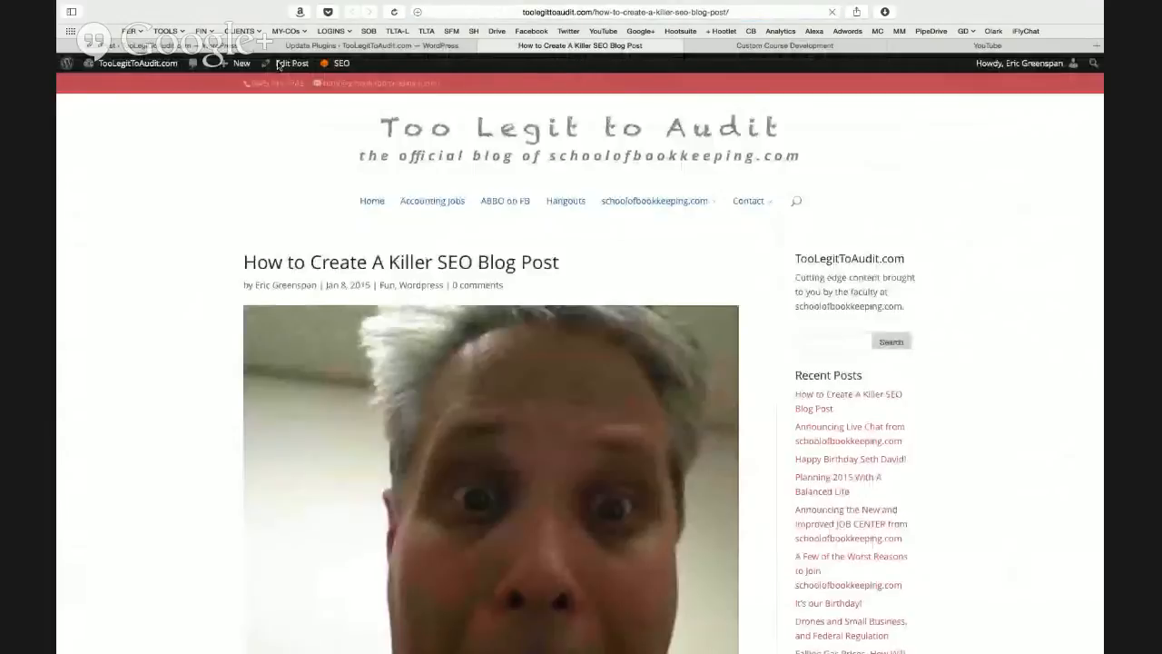
# Look through the published post, from the title and featured image to the text, video, inserted picture and sharing links.
pyautogui.scroll(-1, 686, 345)
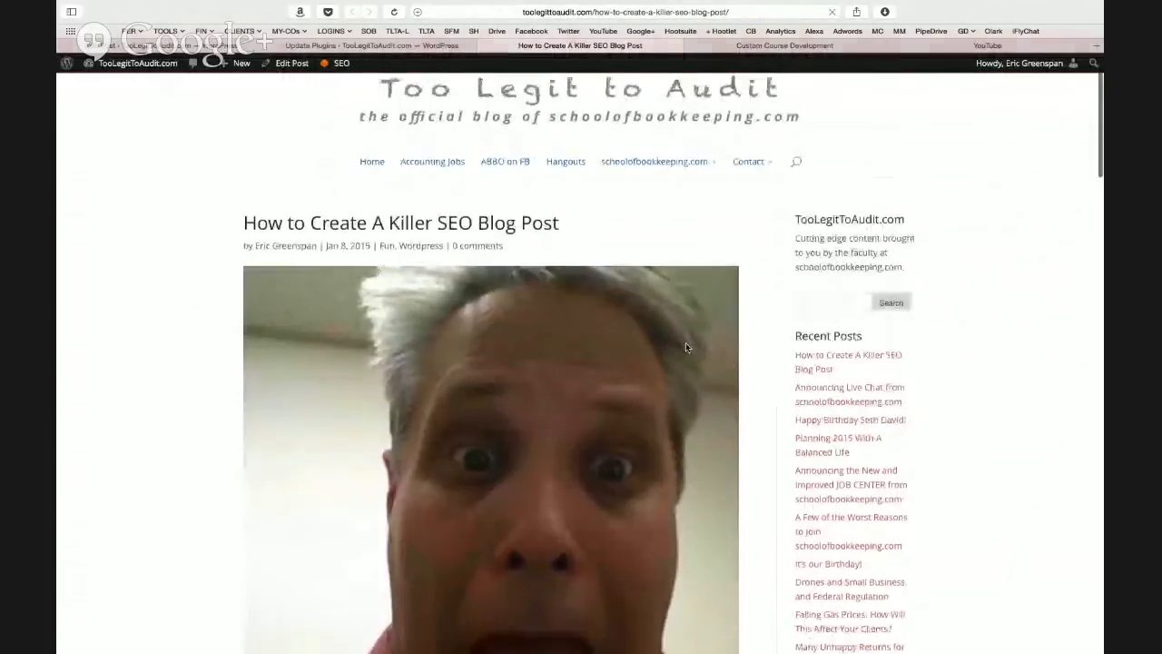
pyautogui.scroll(-2, 685, 345)
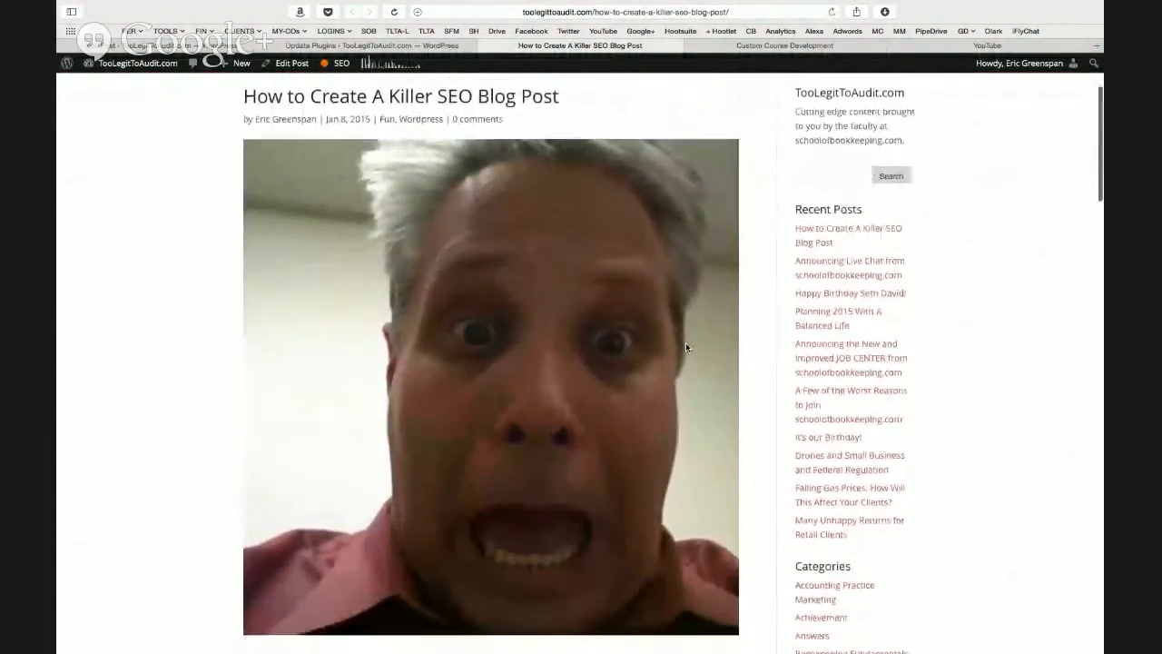
pyautogui.scroll(-4, 685, 347)
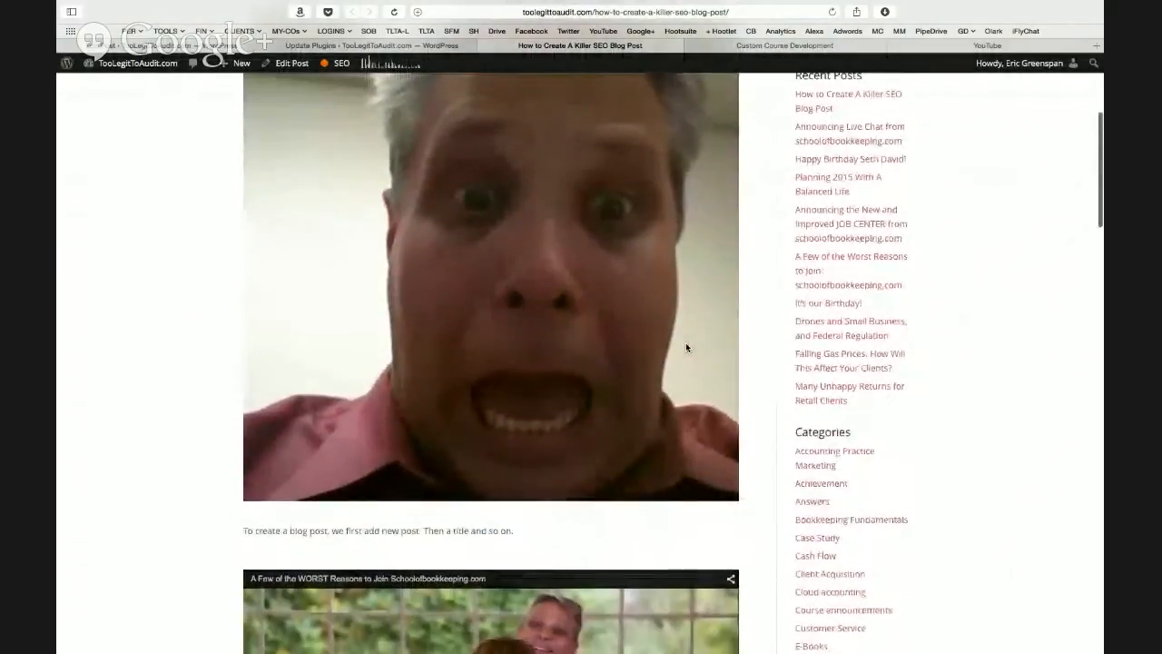
pyautogui.scroll(-4, 685, 346)
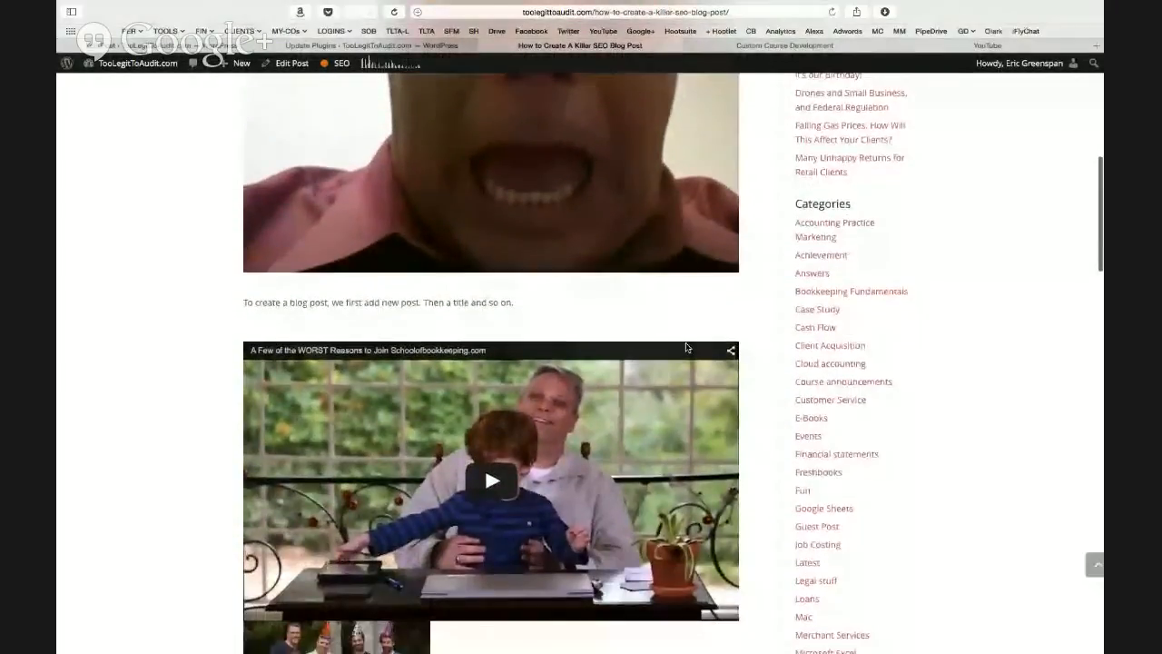
pyautogui.scroll(-3, 687, 348)
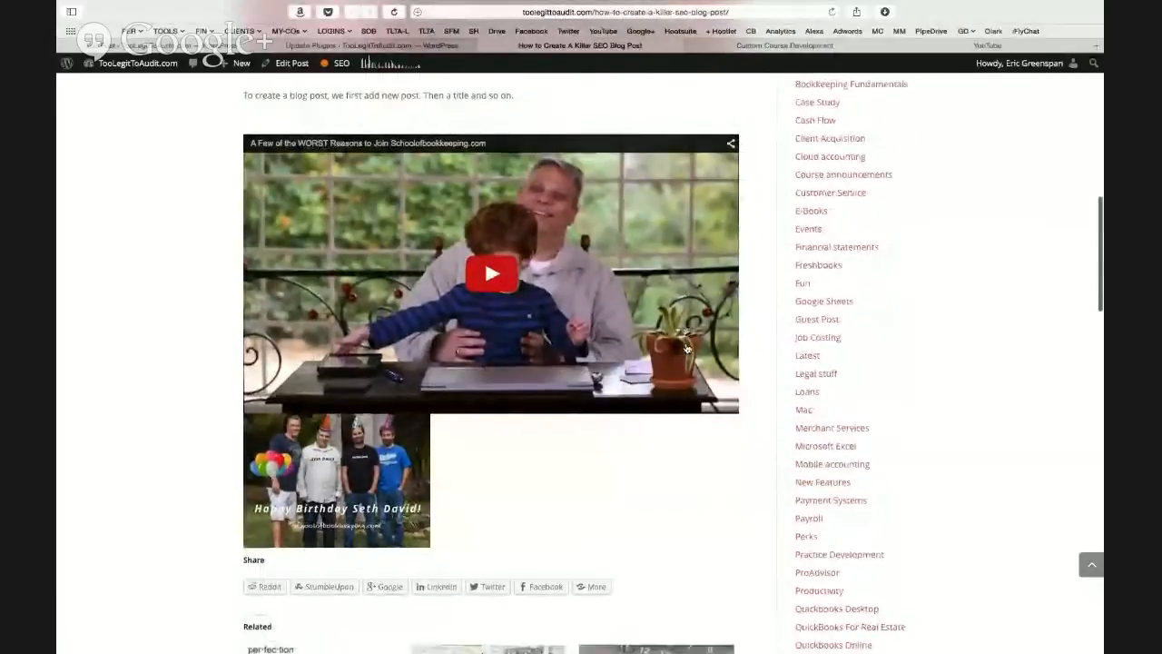
pyautogui.scroll(-1, 687, 347)
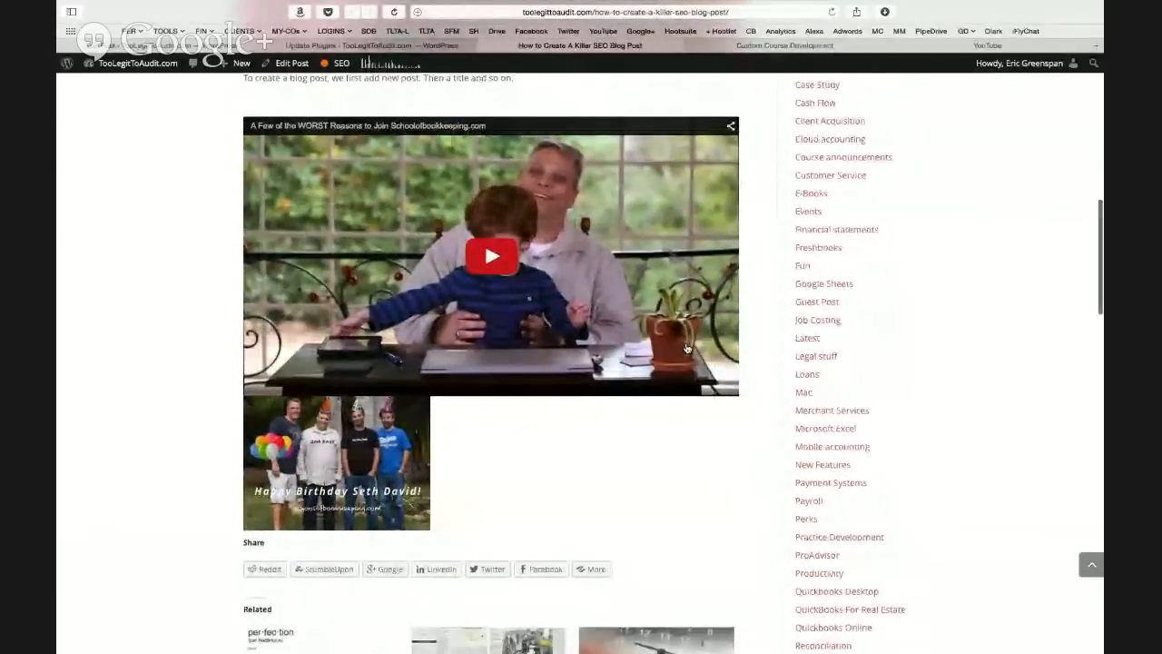
pyautogui.scroll(15, 686, 345)
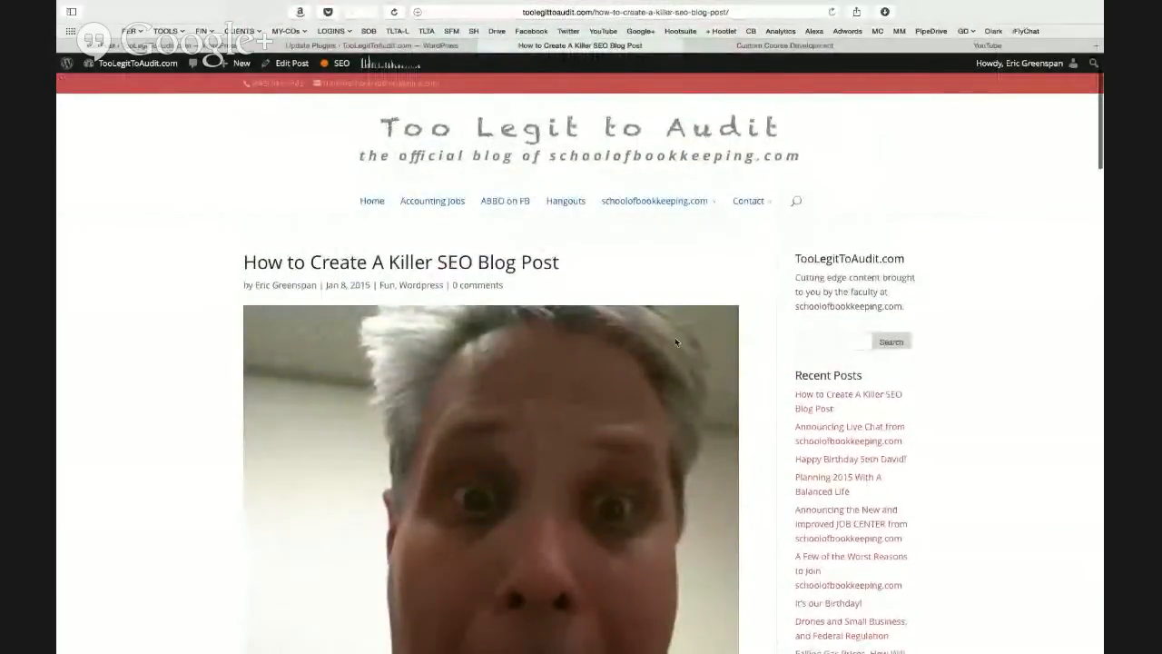
# Close the Update Plugins browser tab, return to the post's editing page and briefly display the link options for "View post".
pyautogui.click(407, 45)
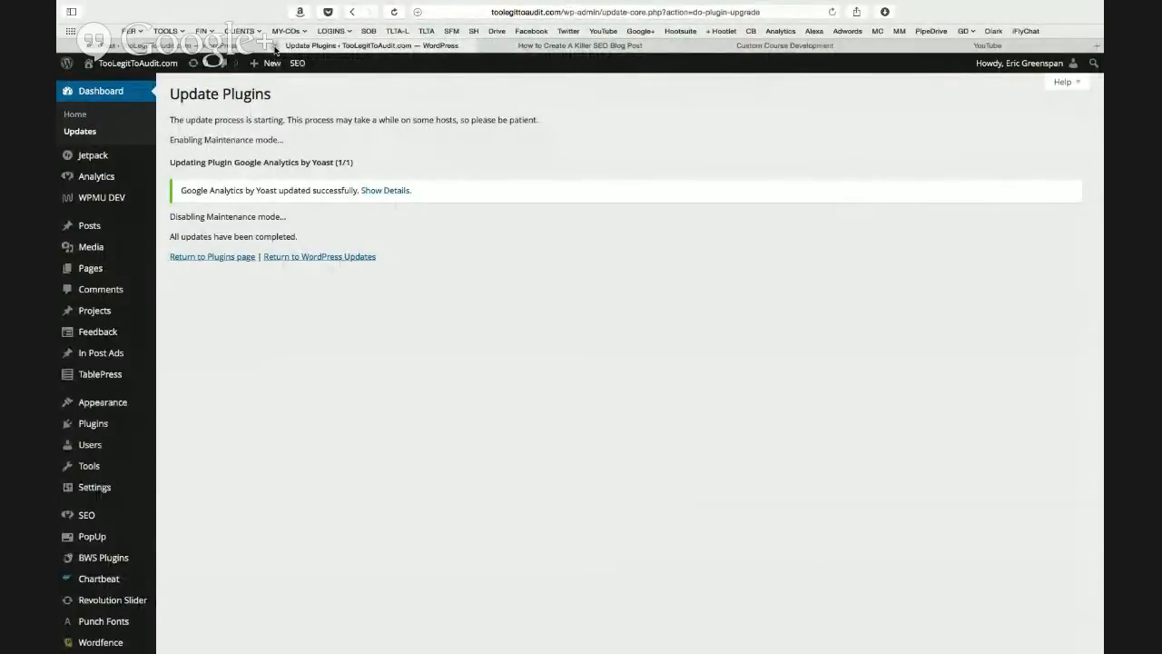
pyautogui.click(275, 49)
pyautogui.click(231, 48)
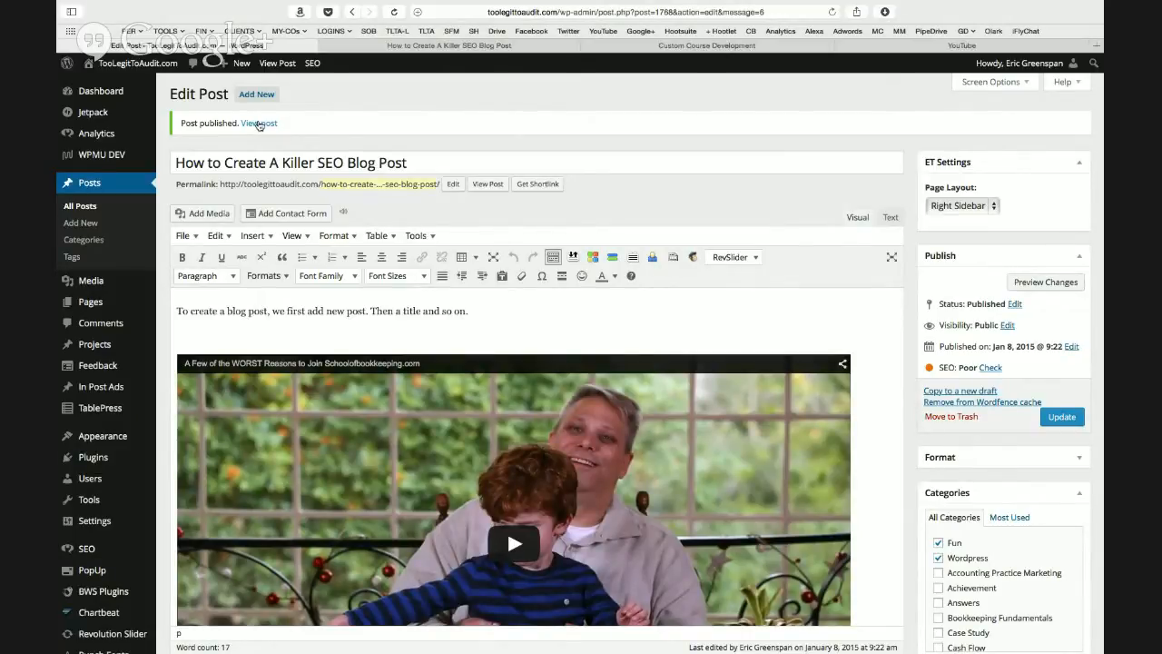
pyautogui.rightClick(259, 124)
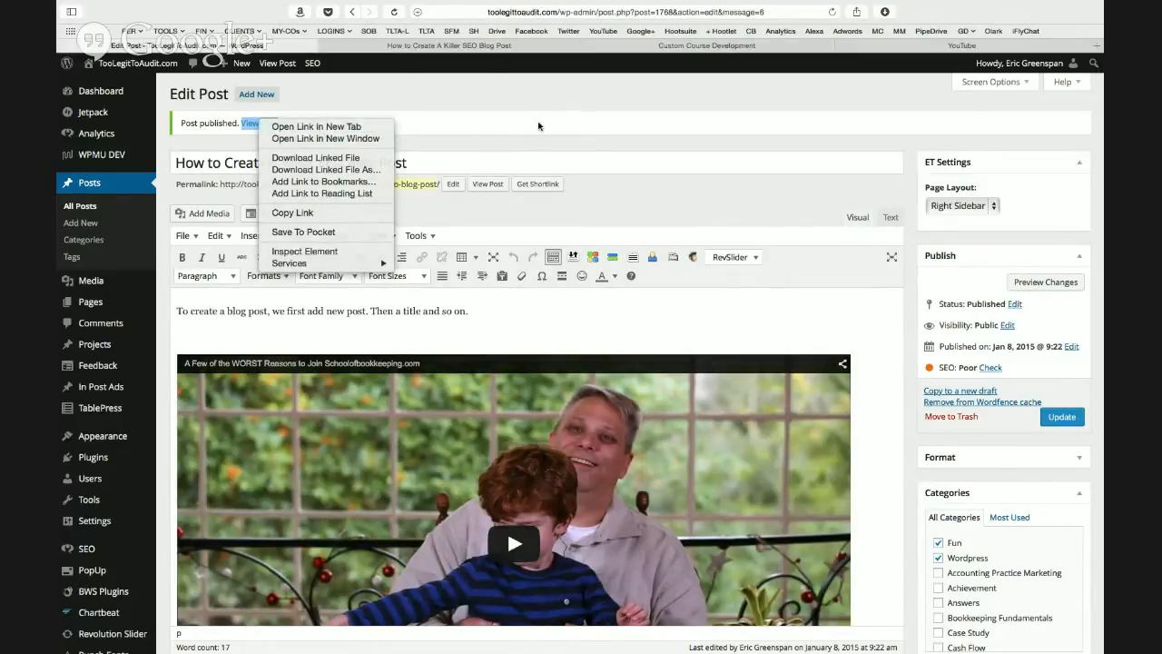
pyautogui.click(538, 125)
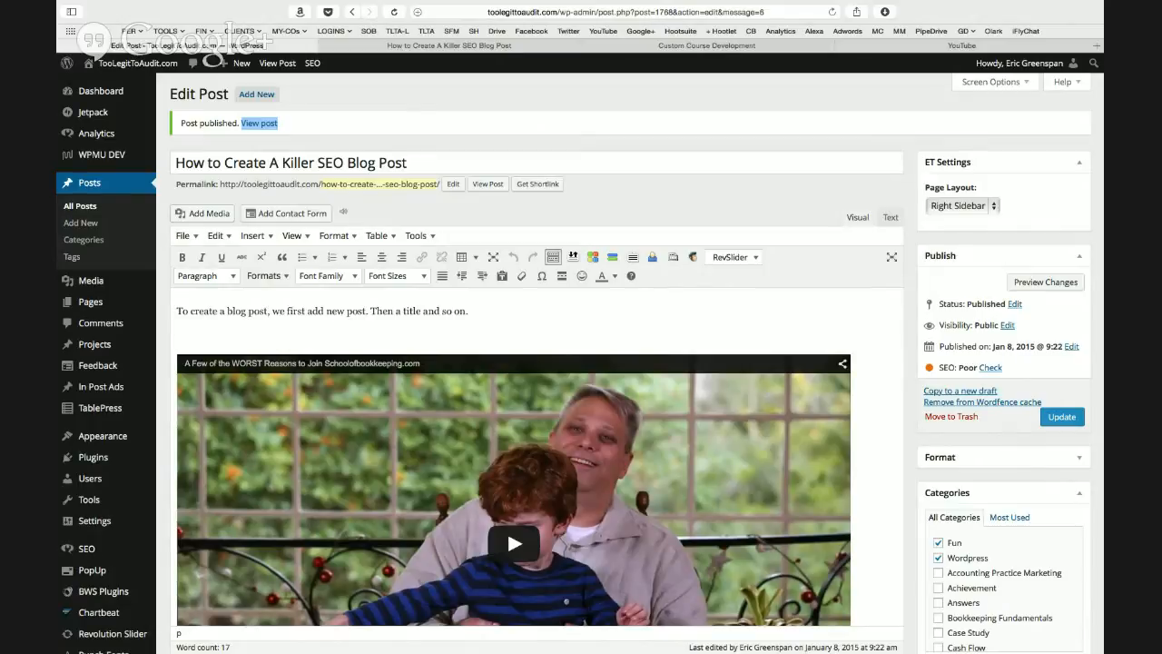
# Go to the site's dashboard, open the installed themes and look over the available alternatives to the active one.
pyautogui.click(99, 94)
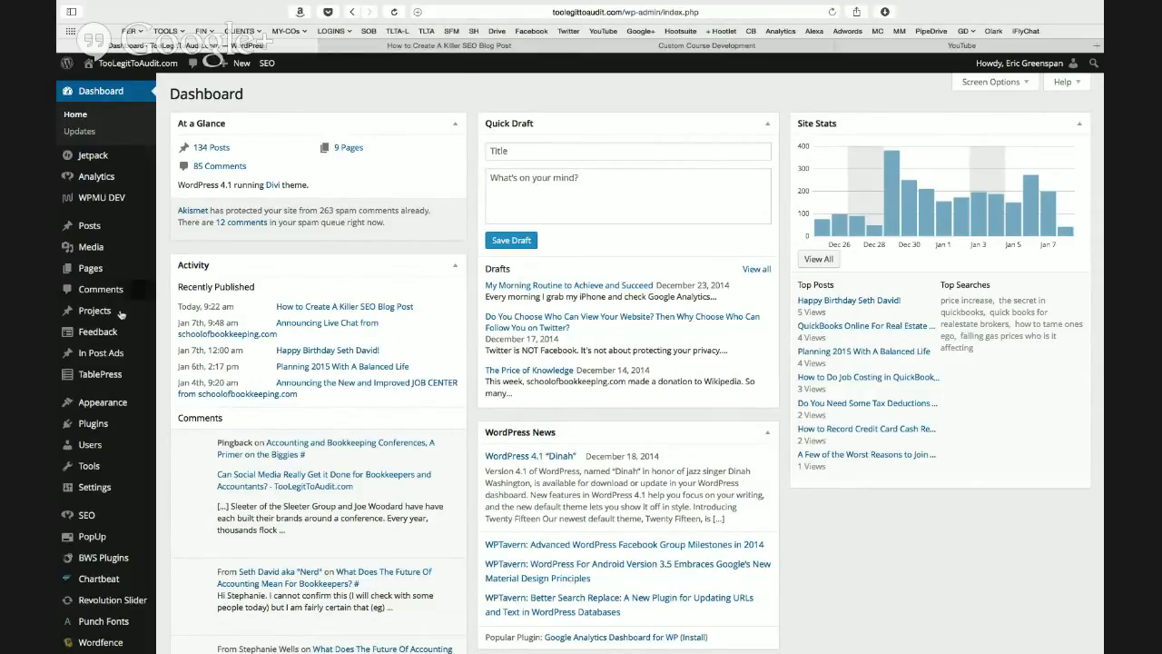
pyautogui.moveTo(111, 406)
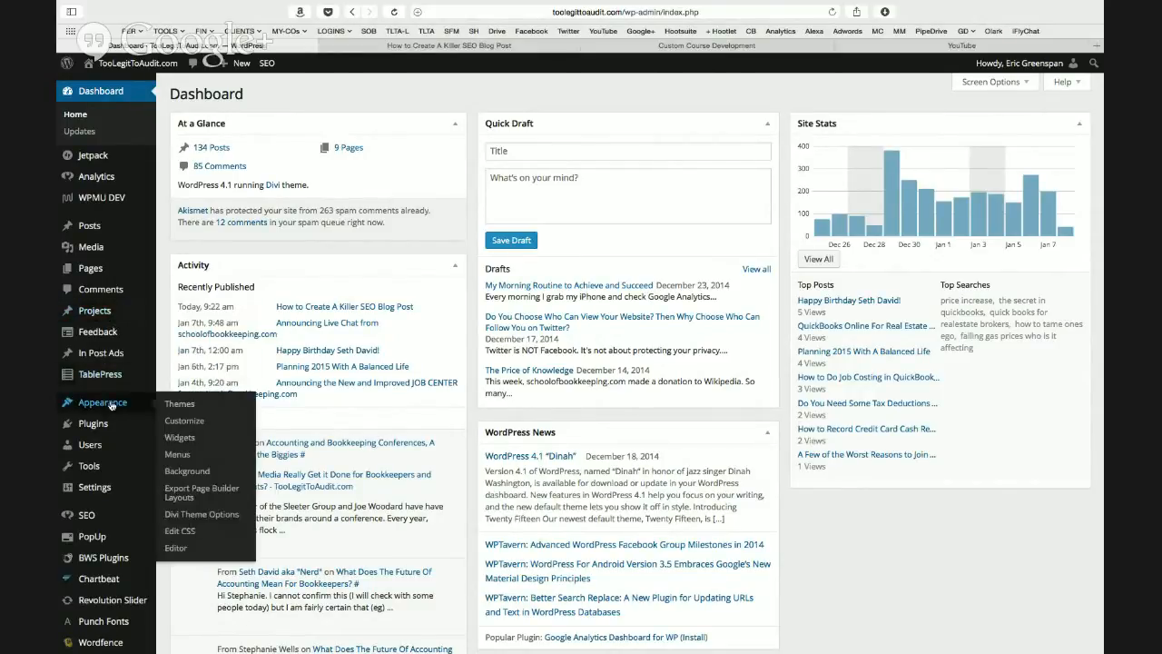
pyautogui.click(199, 405)
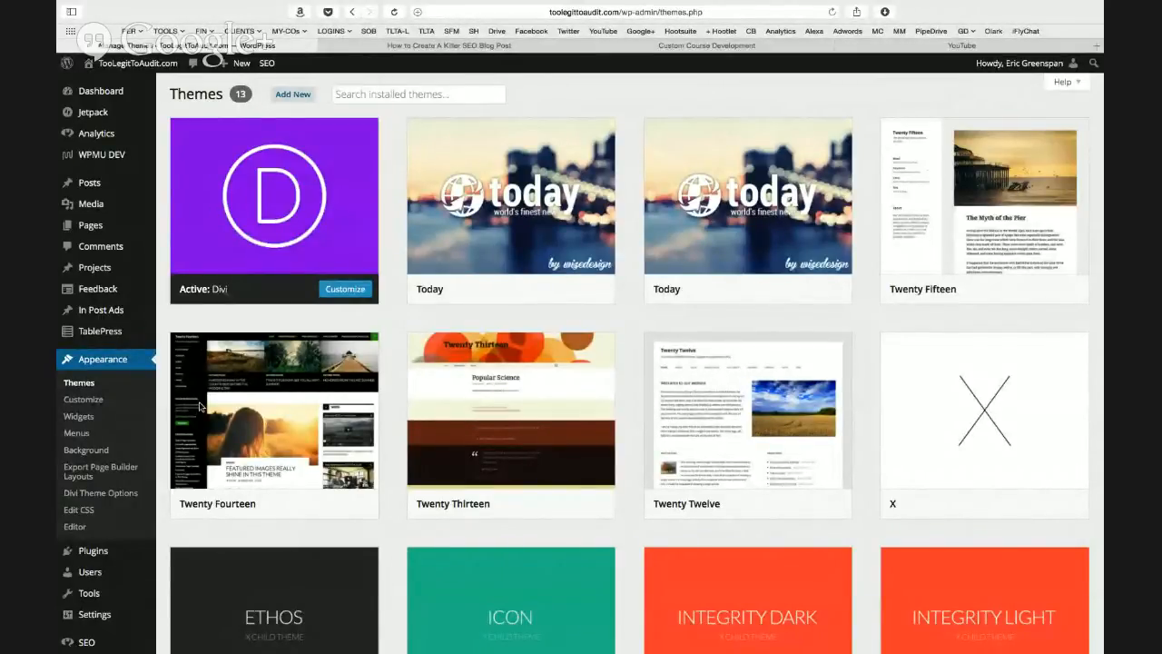
pyautogui.moveTo(533, 454)
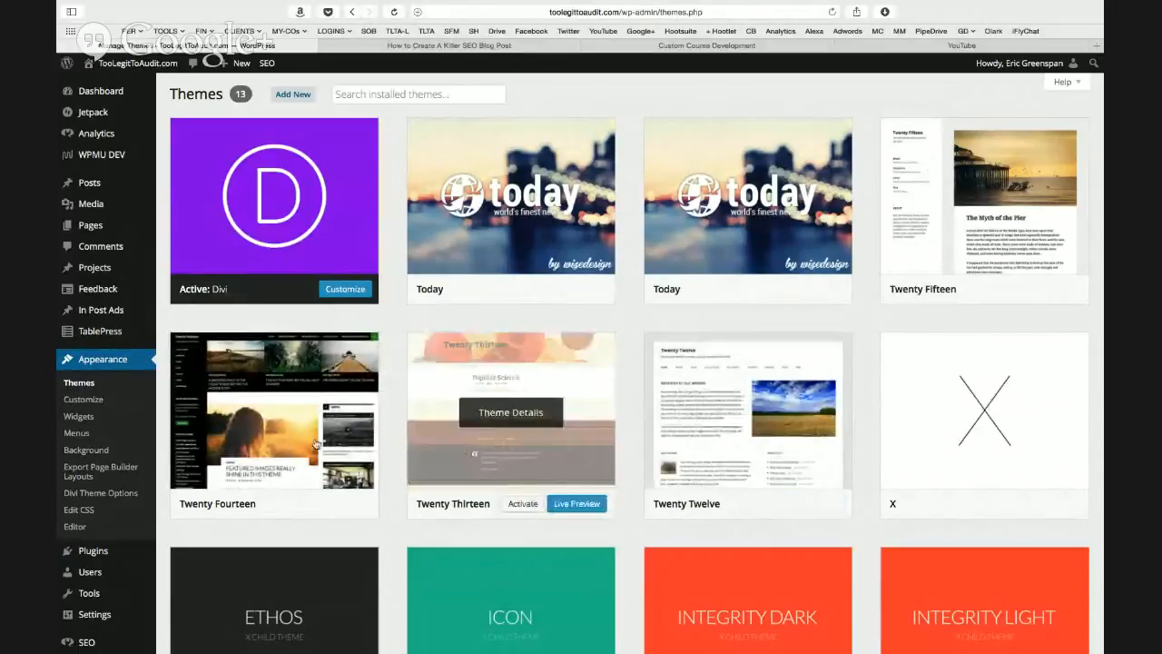
pyautogui.moveTo(232, 446)
pyautogui.moveTo(962, 230)
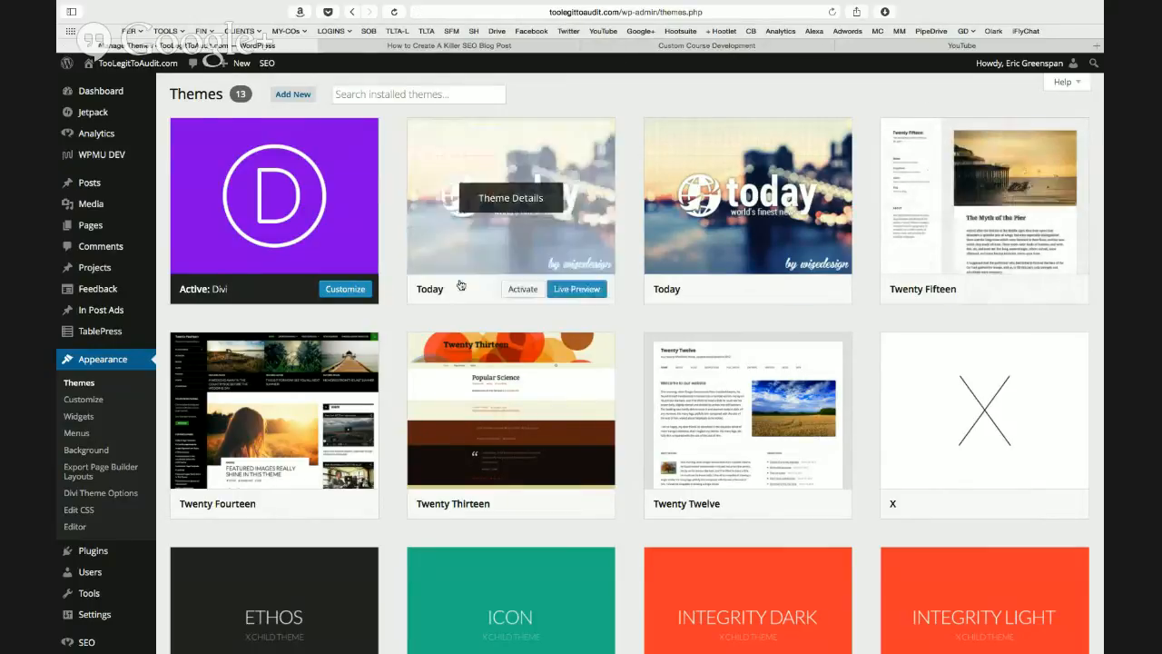
# Open the customizer for the active Divi theme and examine its Colors, Theme Settings and Fonts options.
pyautogui.click(345, 288)
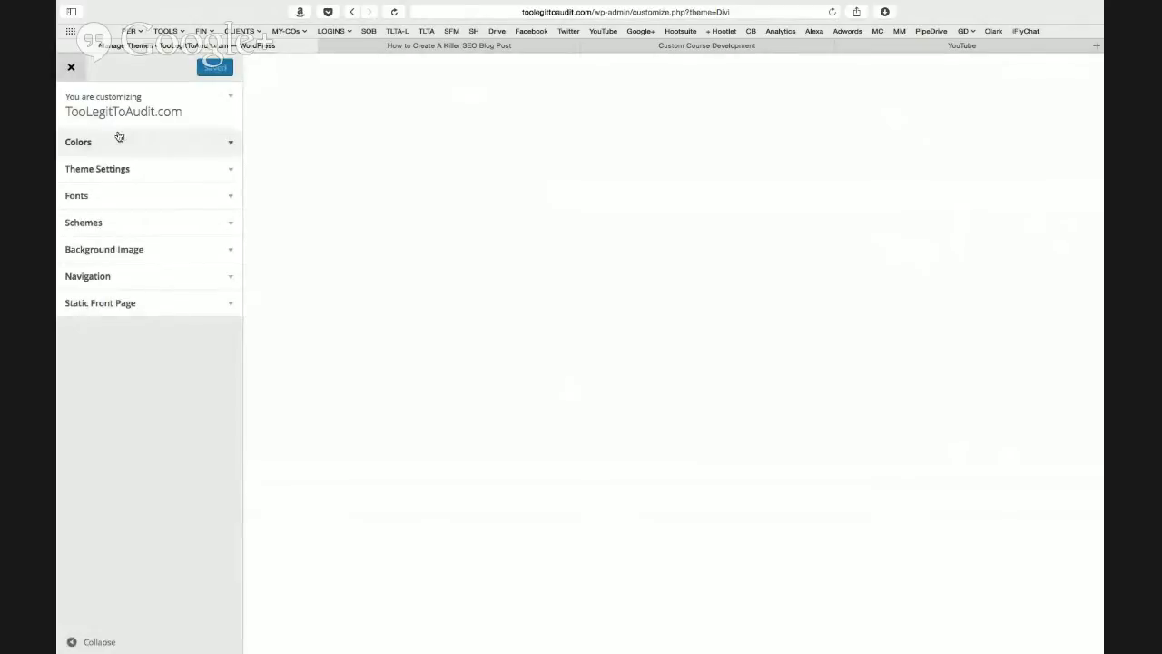
pyautogui.click(147, 149)
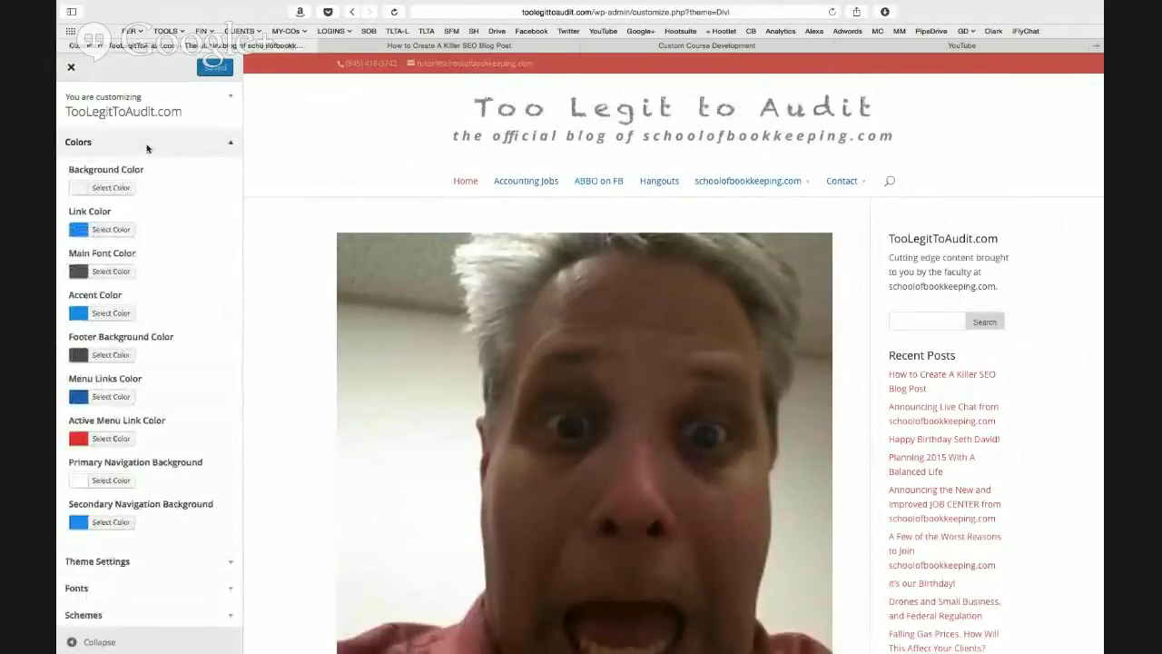
pyautogui.click(167, 568)
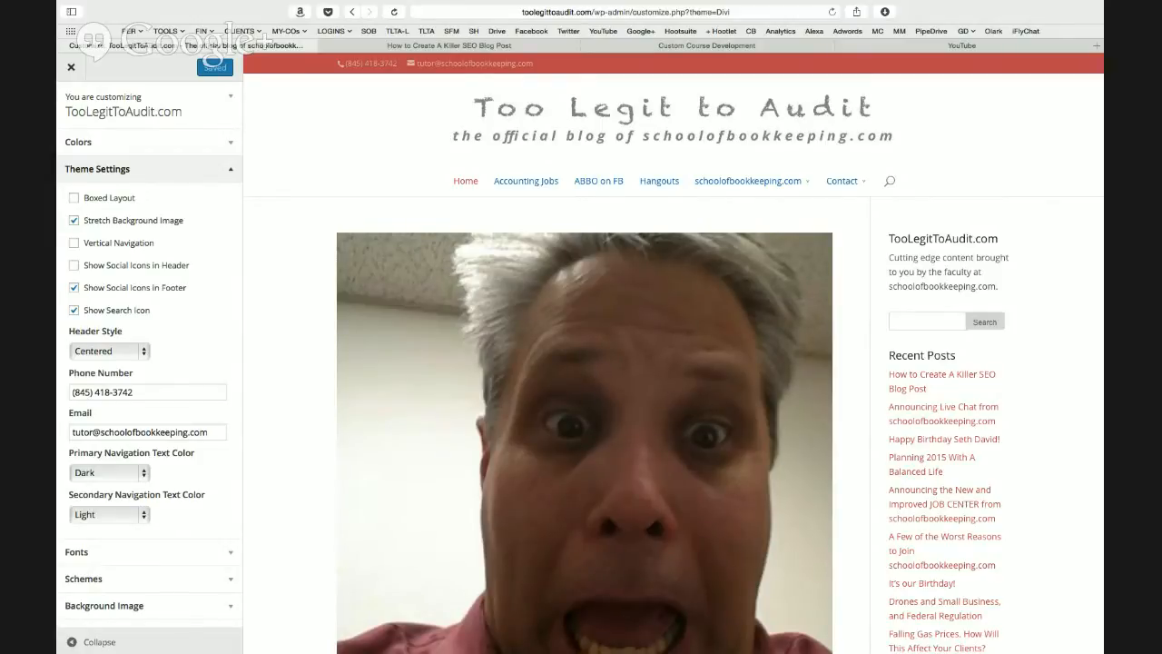
pyautogui.click(160, 554)
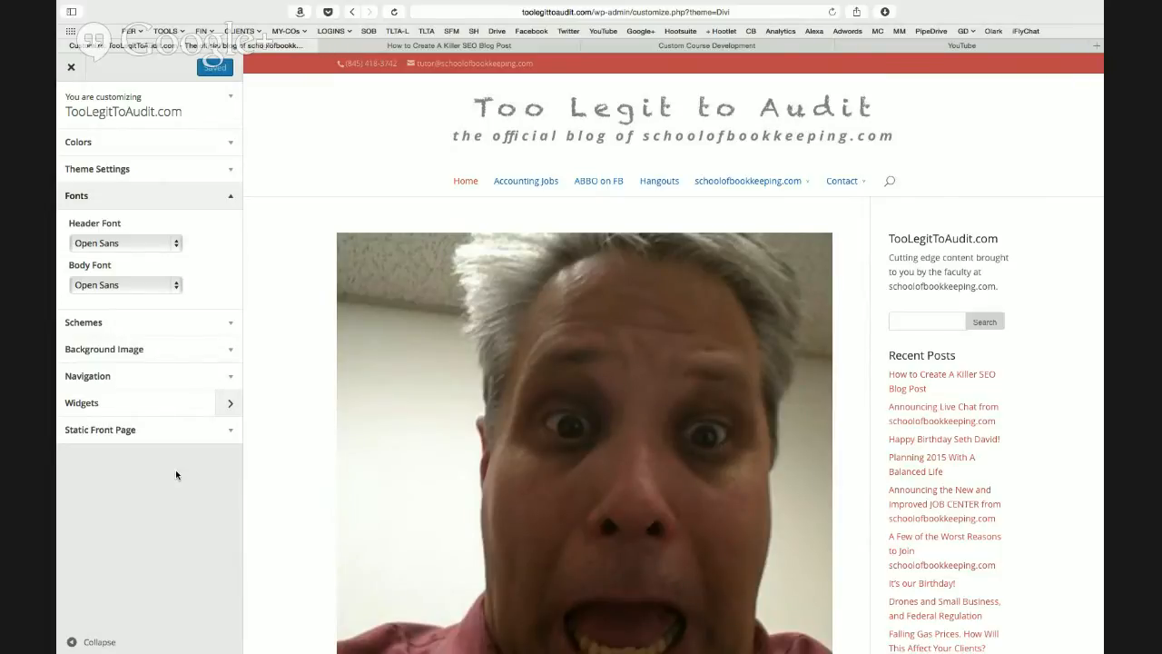
# Preview the Orange color scheme for the Divi theme and switch the scheme back to Red.
pyautogui.click(142, 326)
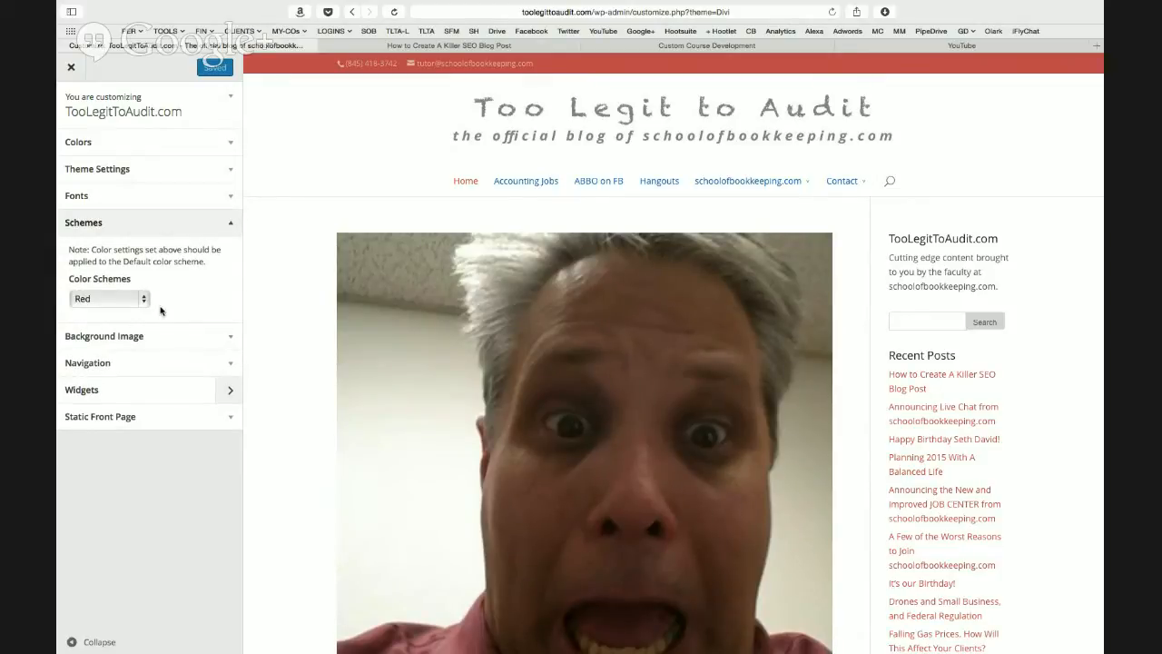
pyautogui.click(138, 300)
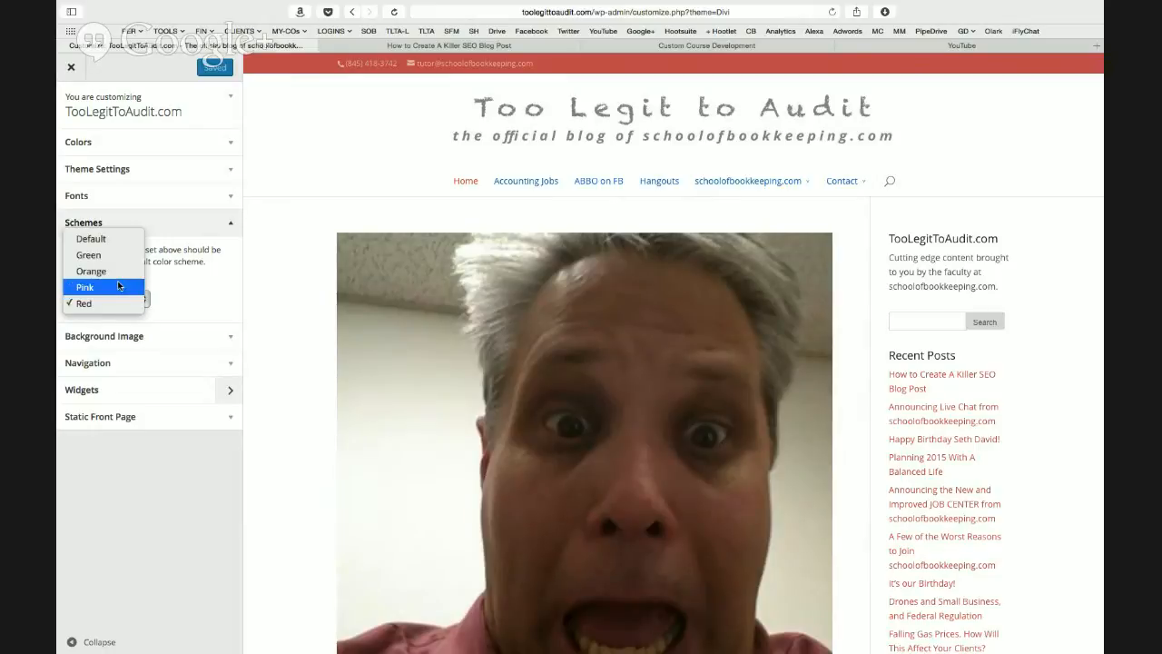
pyautogui.click(107, 272)
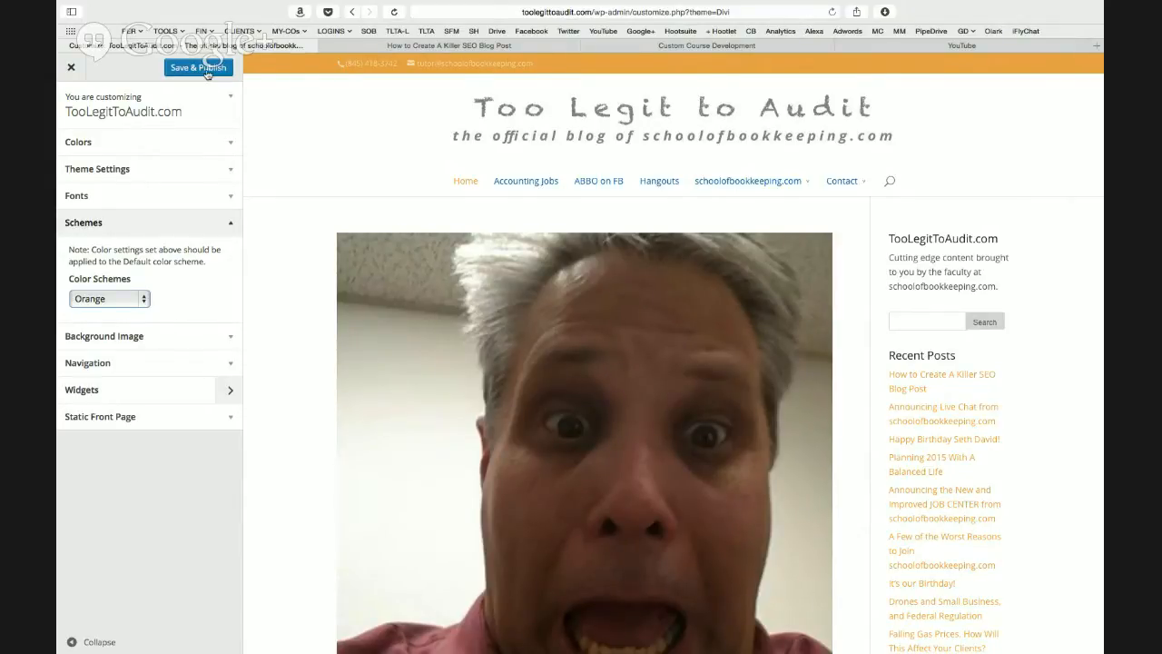
pyautogui.click(143, 298)
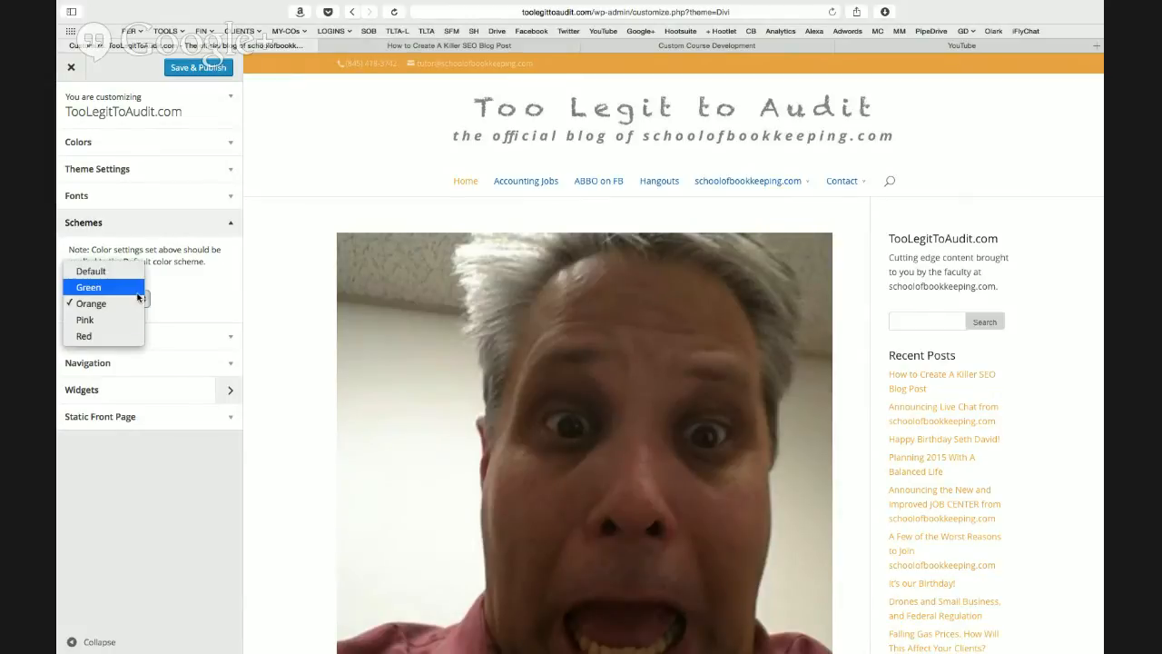
pyautogui.click(114, 335)
# Examine the Background Image and Navigation options and compare the menu locations with the footer menu on the Custom Course Development page.
pyautogui.click(139, 338)
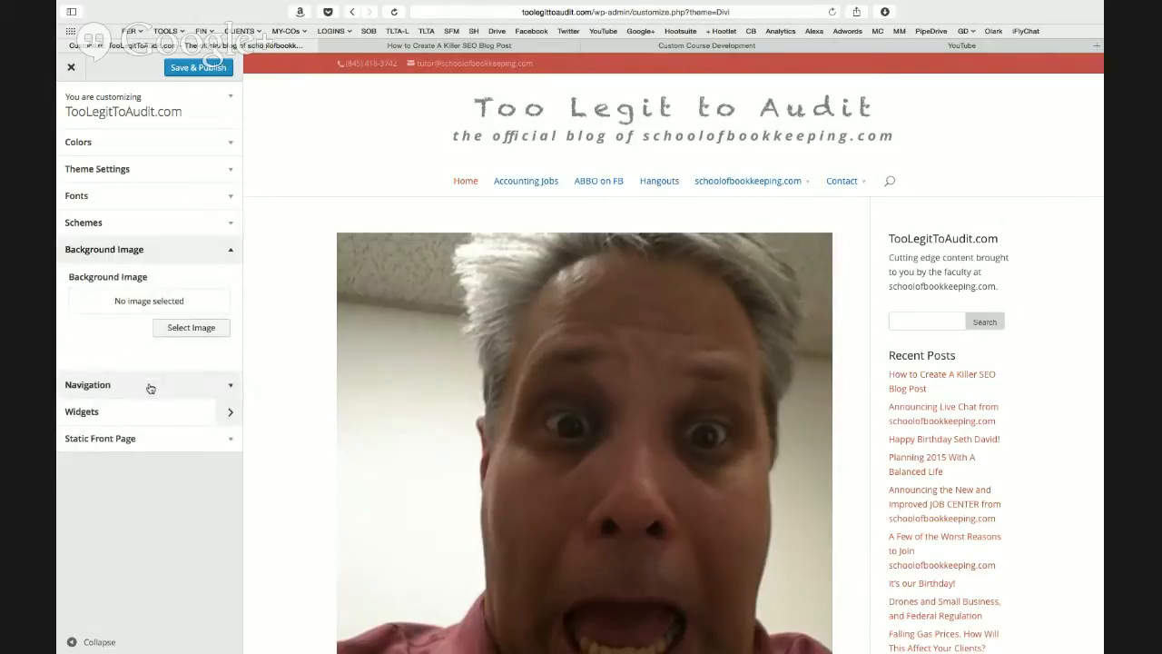
pyautogui.click(148, 384)
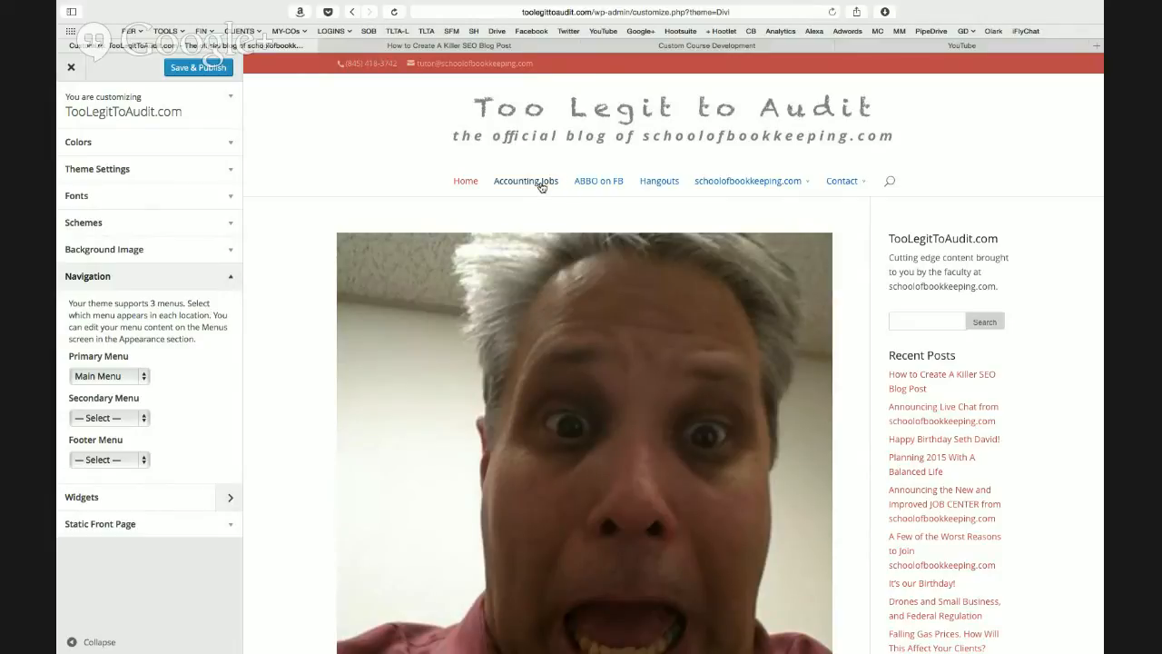
pyautogui.click(664, 48)
pyautogui.scroll(-20, 403, 223)
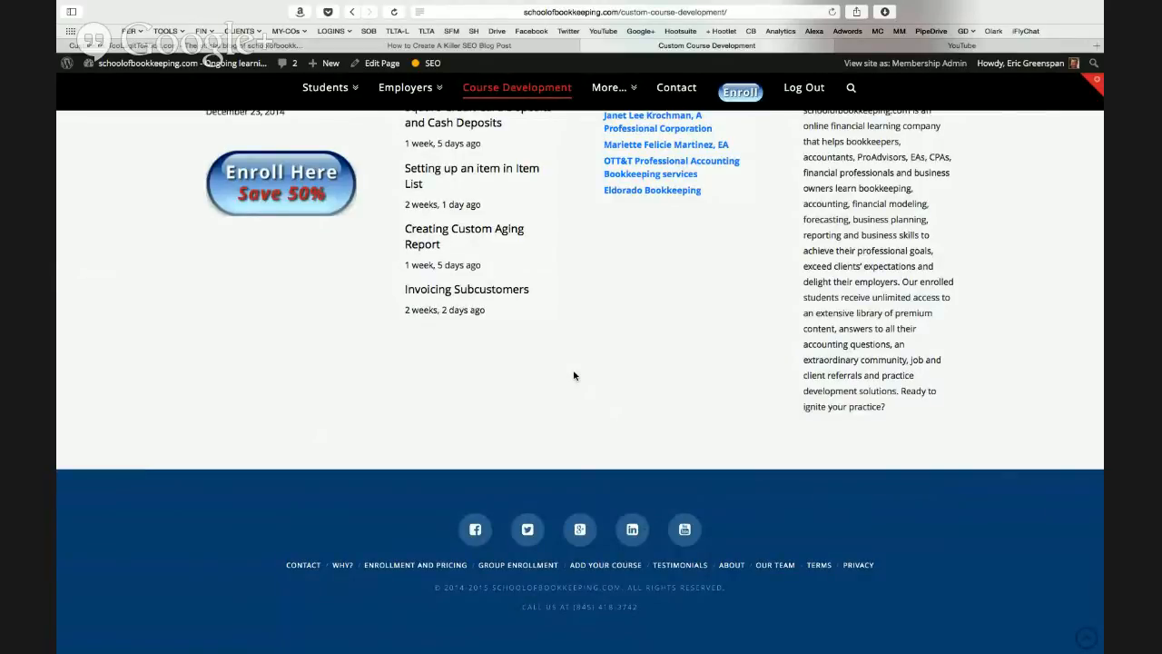
pyautogui.scroll(15, 572, 375)
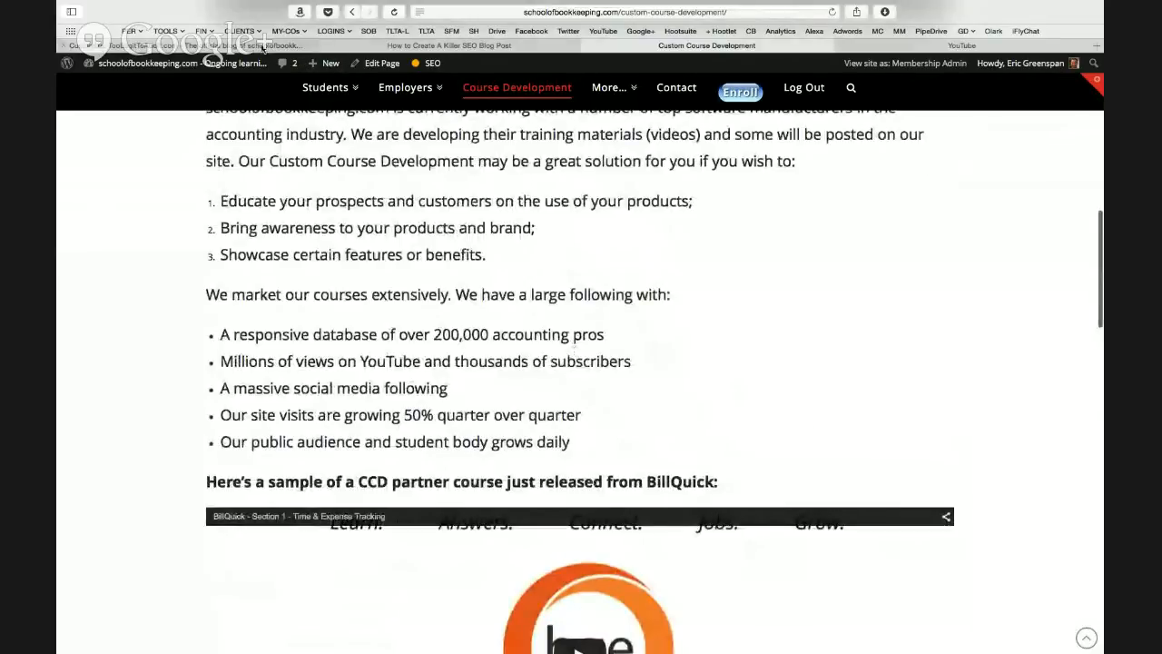
pyautogui.click(264, 46)
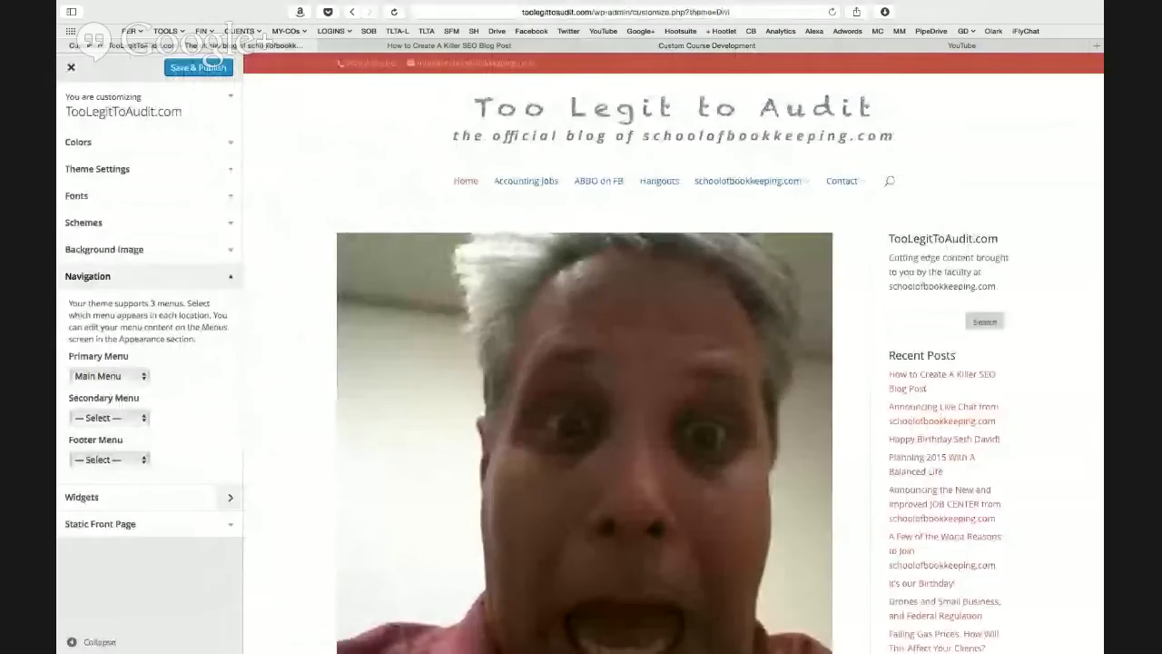
# Open the customizer's widget areas and look through the sidebar and footer widgets in the blog preview.
pyautogui.click(122, 496)
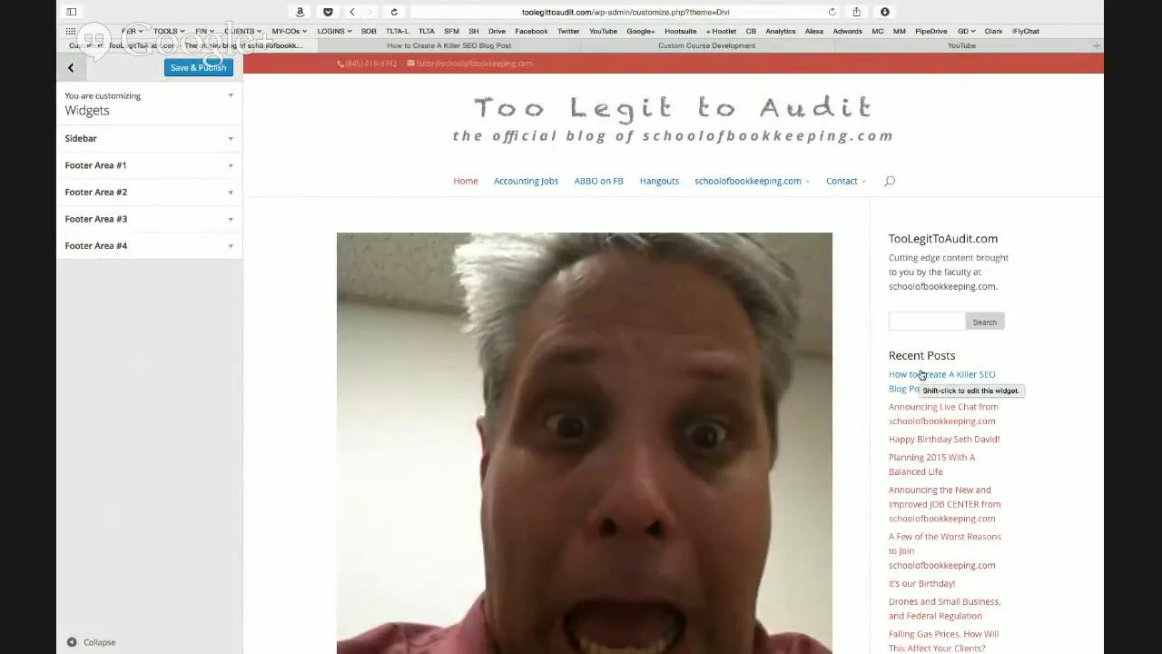
pyautogui.scroll(-10, 921, 382)
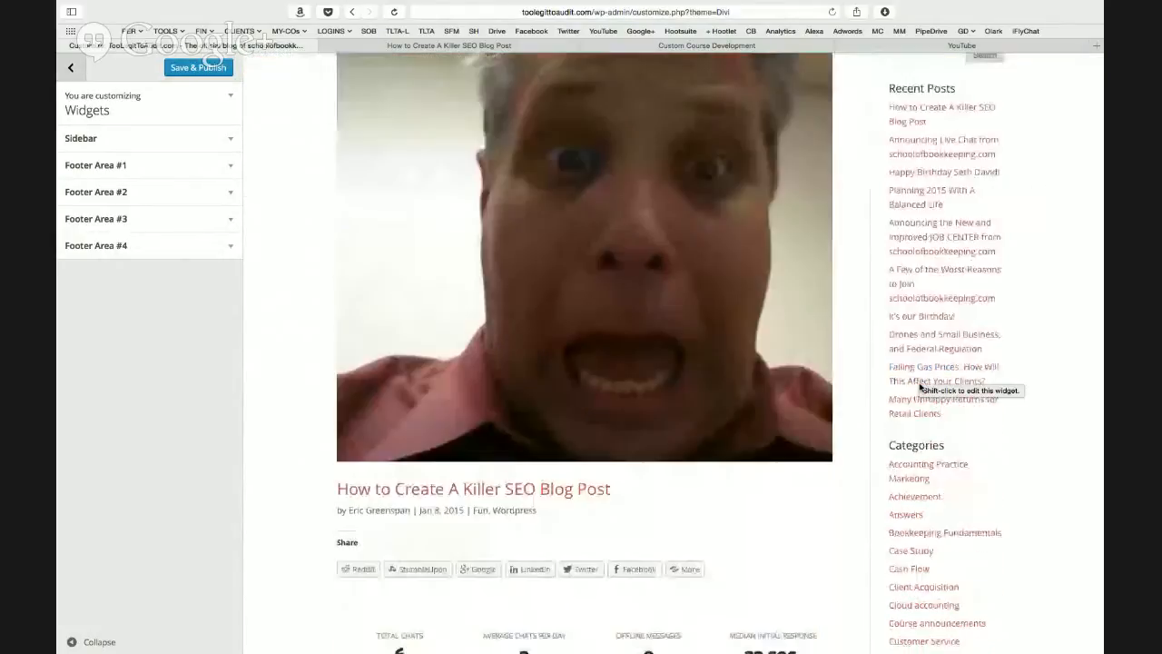
pyautogui.scroll(-10, 920, 389)
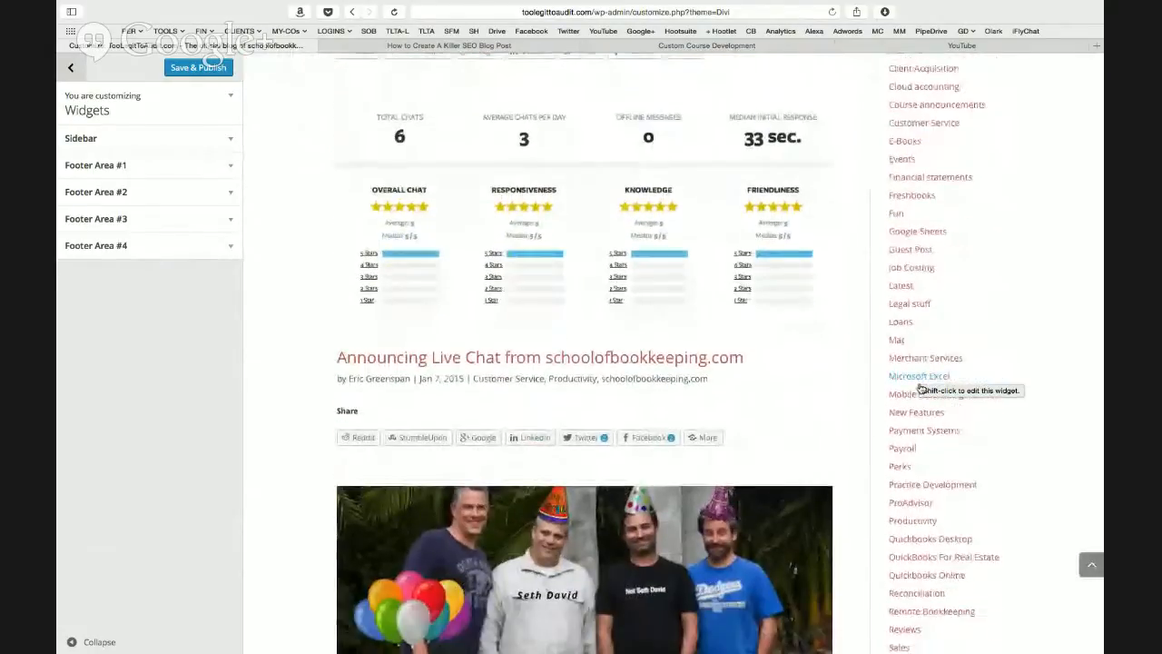
pyautogui.scroll(-12, 921, 389)
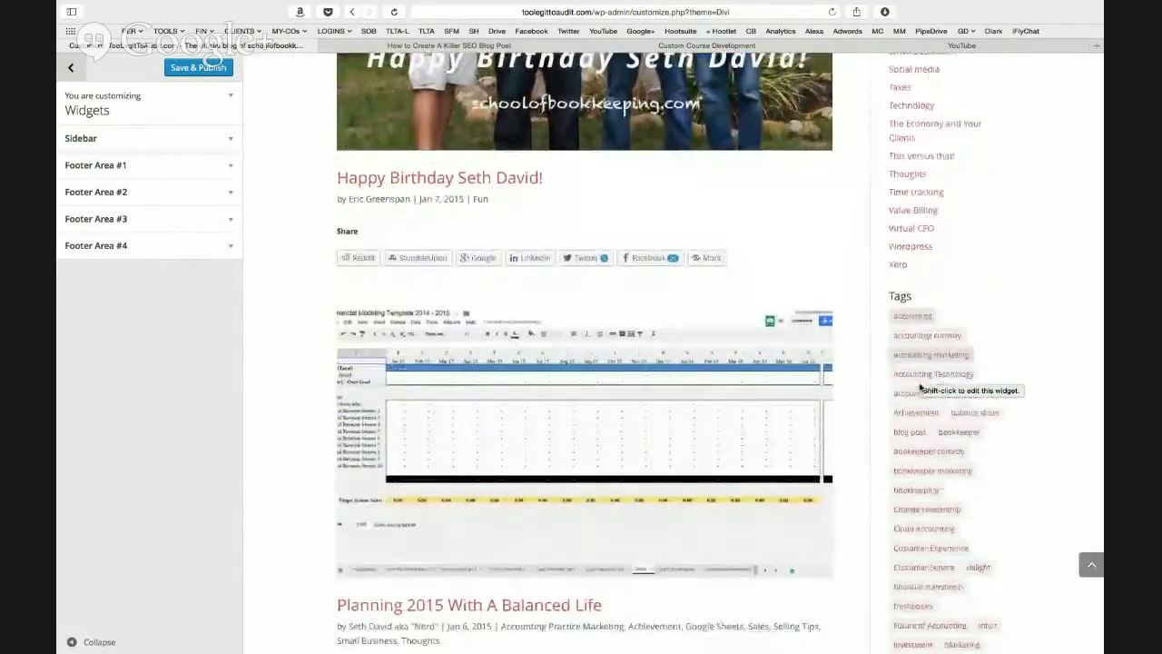
pyautogui.scroll(-12, 919, 386)
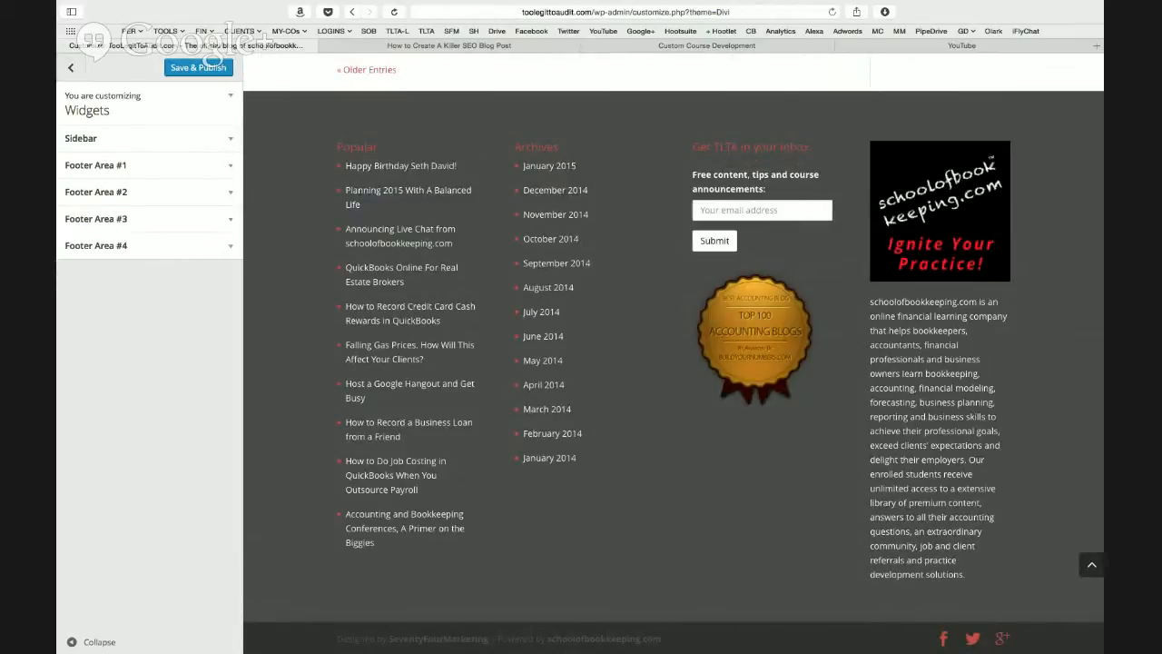
# Examine the Sidebar widget list and the contents of its TooLegitToAudit.com text widget, and collapse the widget again.
pyautogui.click(232, 142)
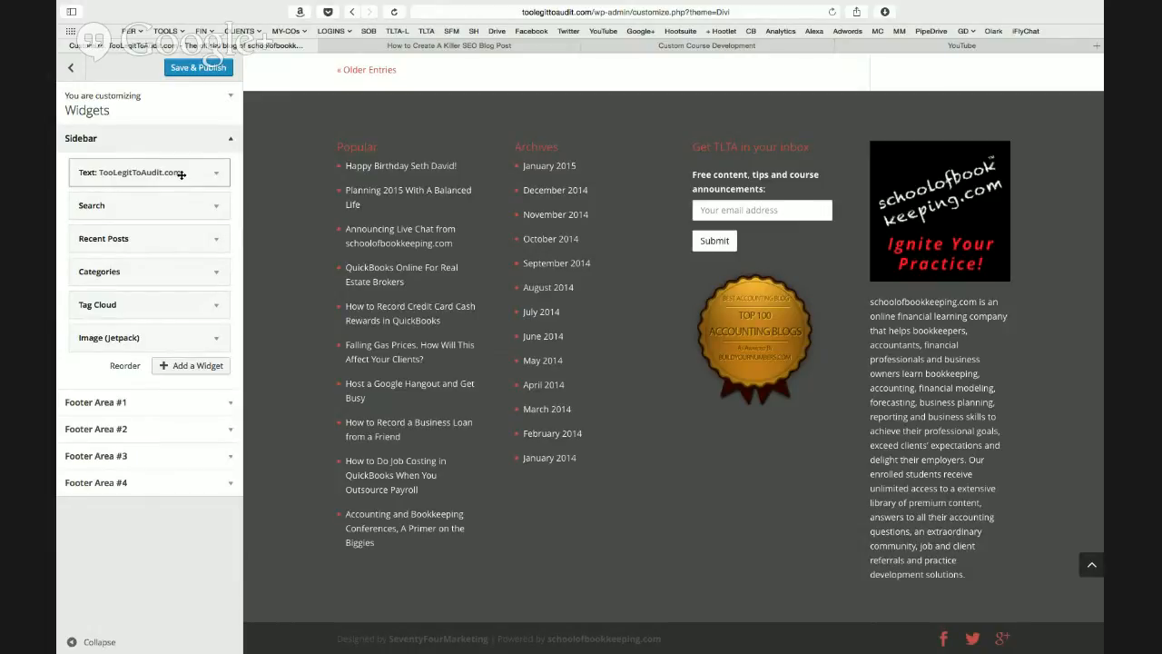
pyautogui.scroll(15, 506, 240)
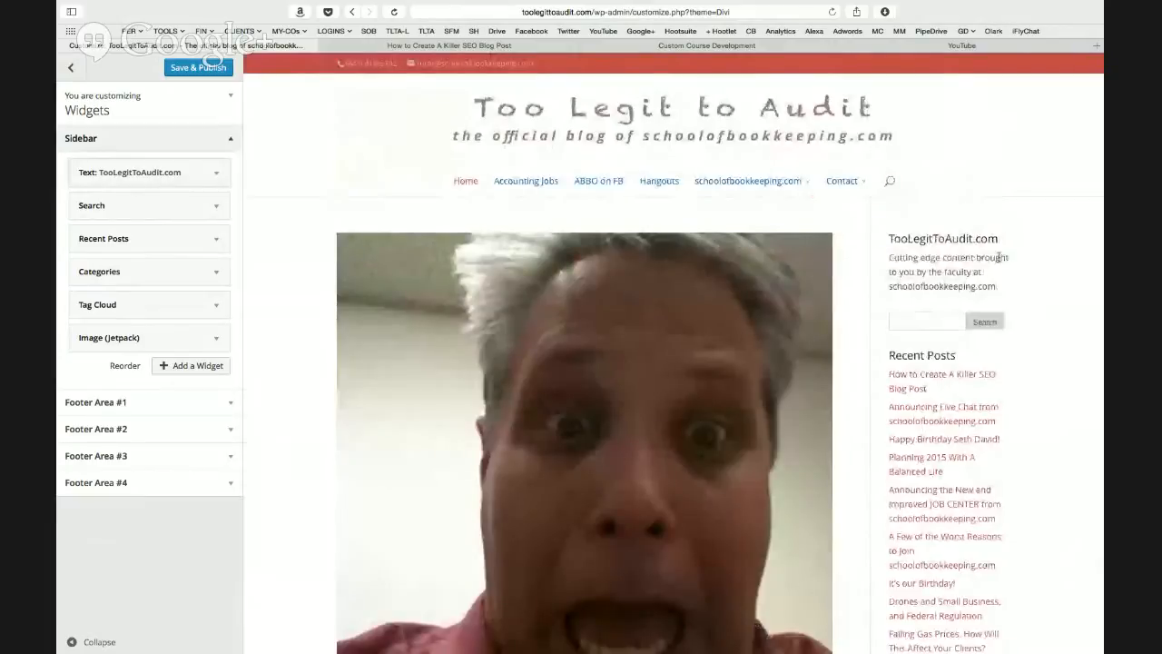
pyautogui.click(219, 177)
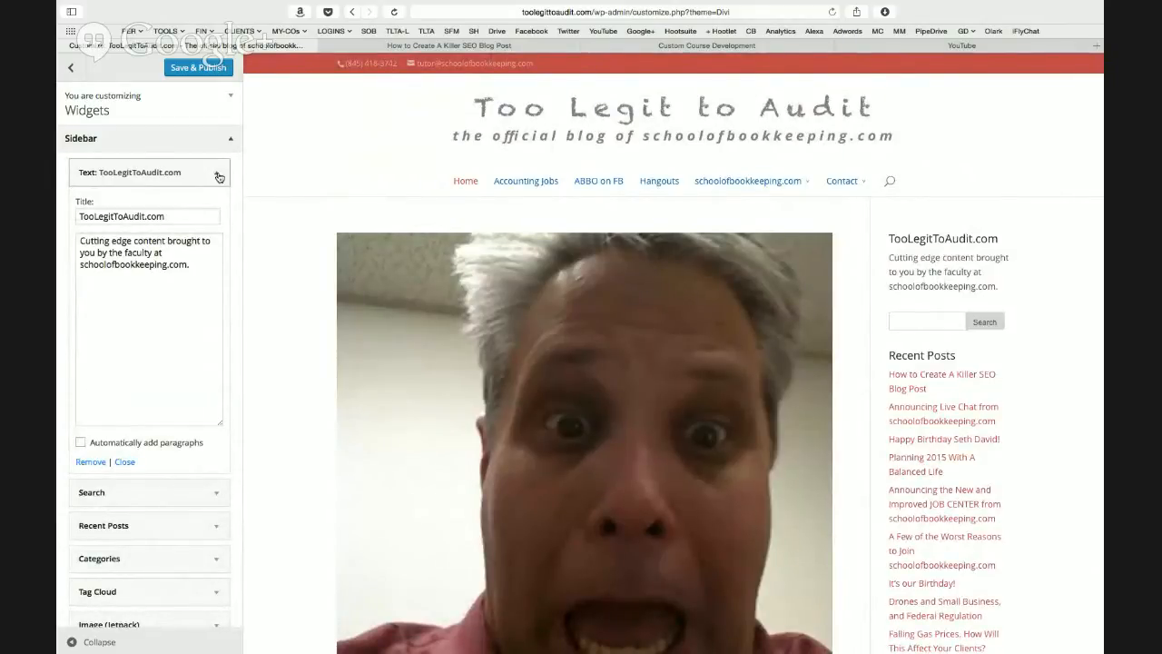
pyautogui.click(218, 177)
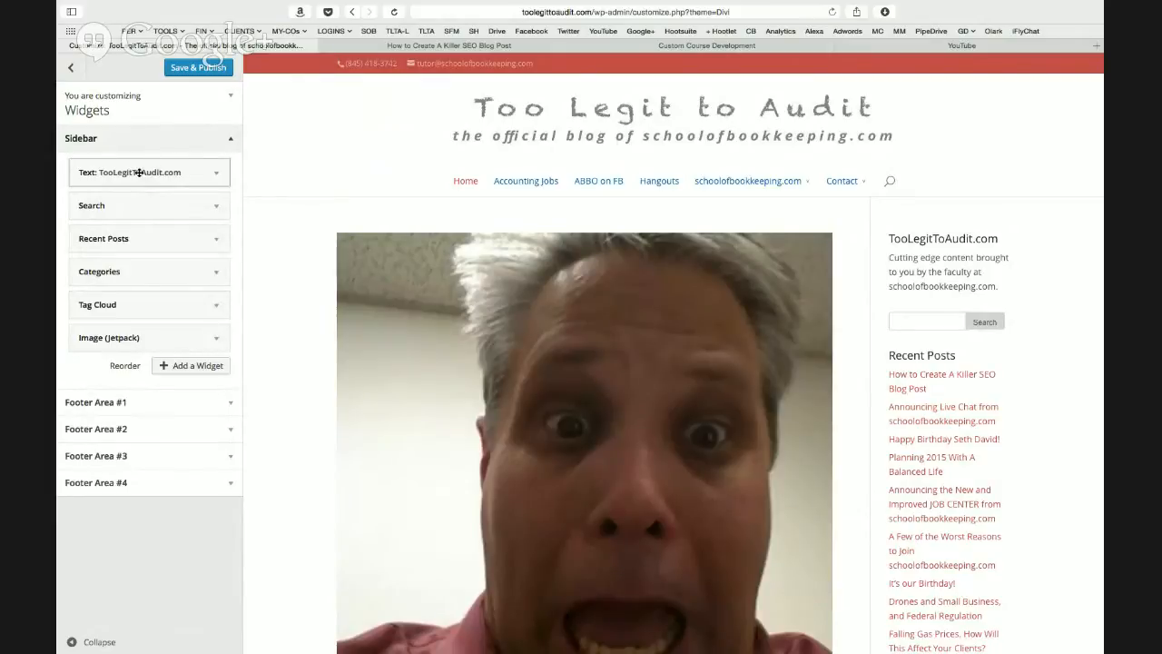
# Move the TooLegitToAudit.com text widget below the Search widget in the sidebar and check the page preview.
pyautogui.moveTo(139, 172); pyautogui.dragTo(138, 207)
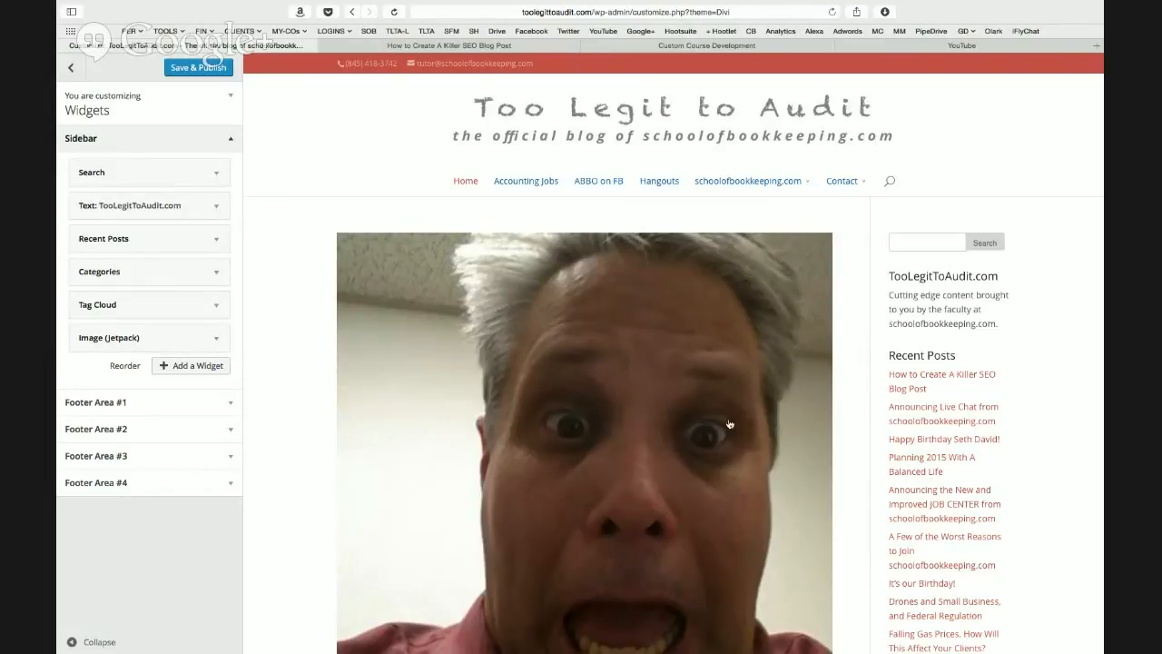
pyautogui.scroll(-10, 726, 422)
pyautogui.scroll(-15, 728, 424)
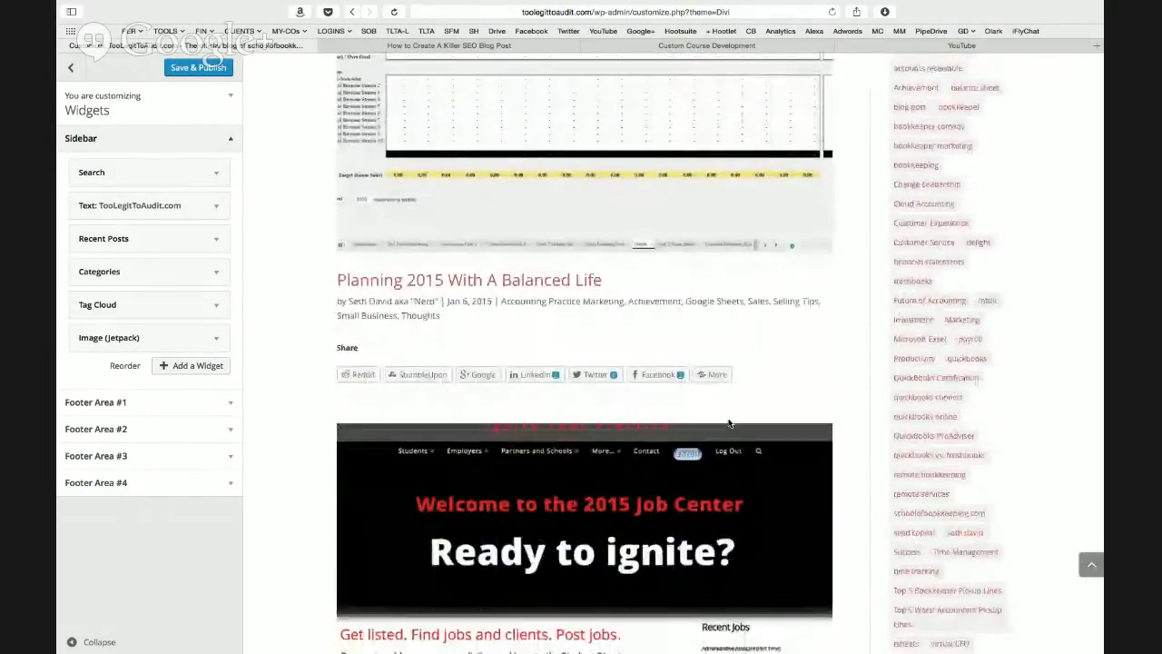
pyautogui.scroll(5, 728, 424)
pyautogui.scroll(2, 729, 424)
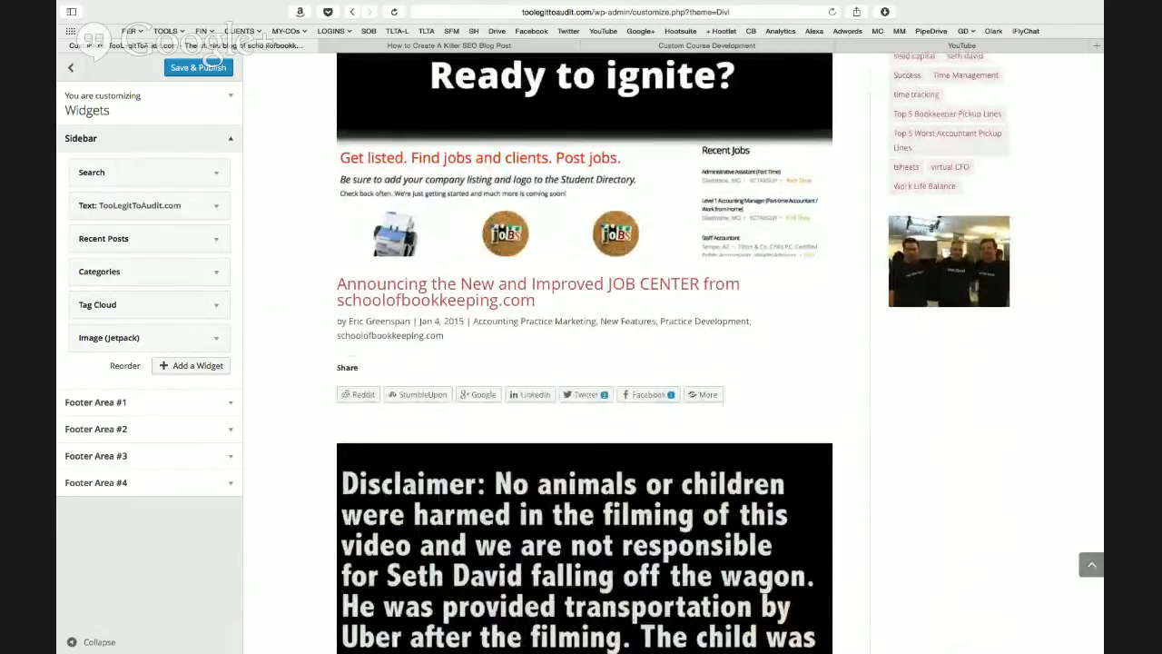
# Examine the widgets assigned to Footer Areas #1, #2 and #3 against the footer in the preview.
pyautogui.click(229, 405)
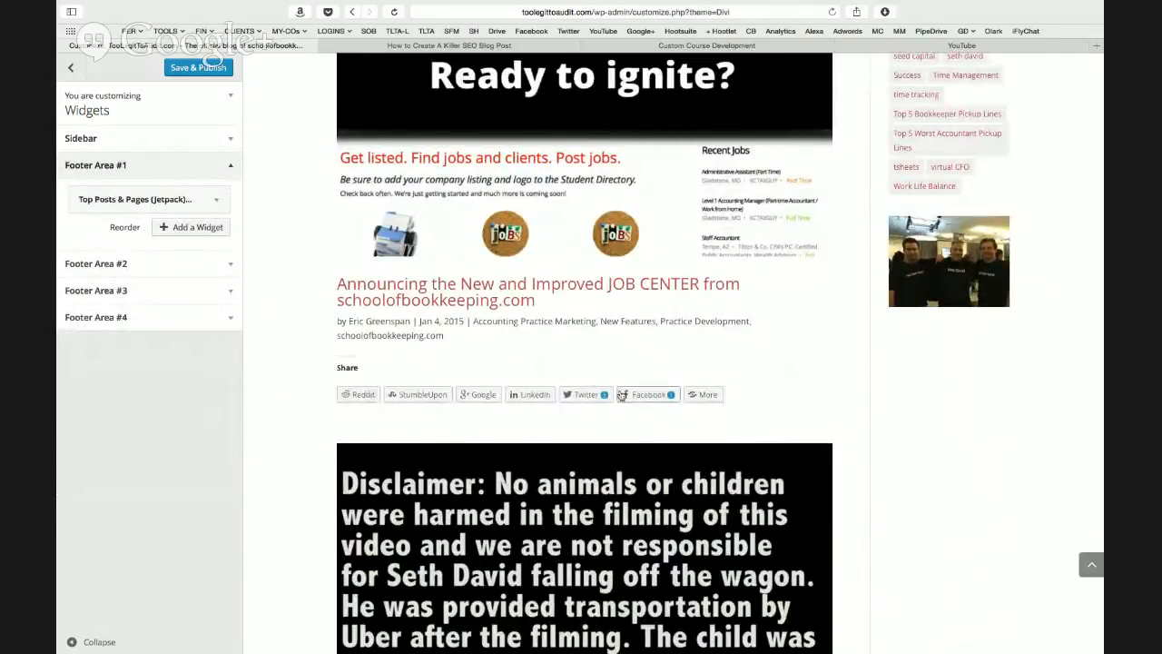
pyautogui.scroll(-15, 621, 395)
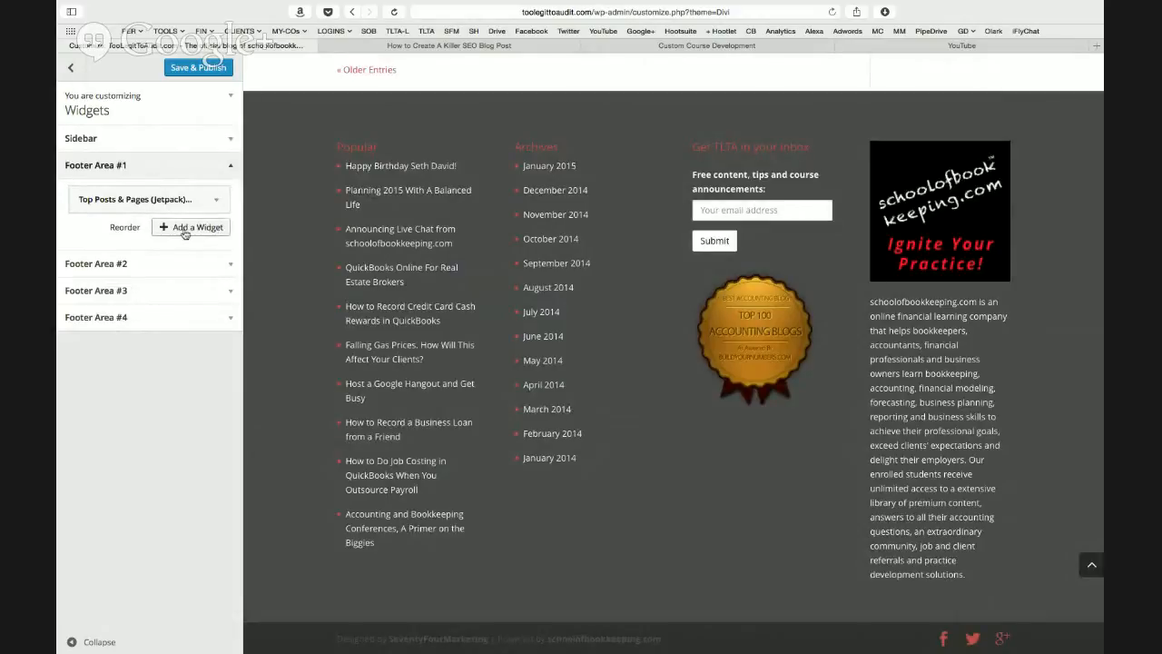
pyautogui.click(127, 265)
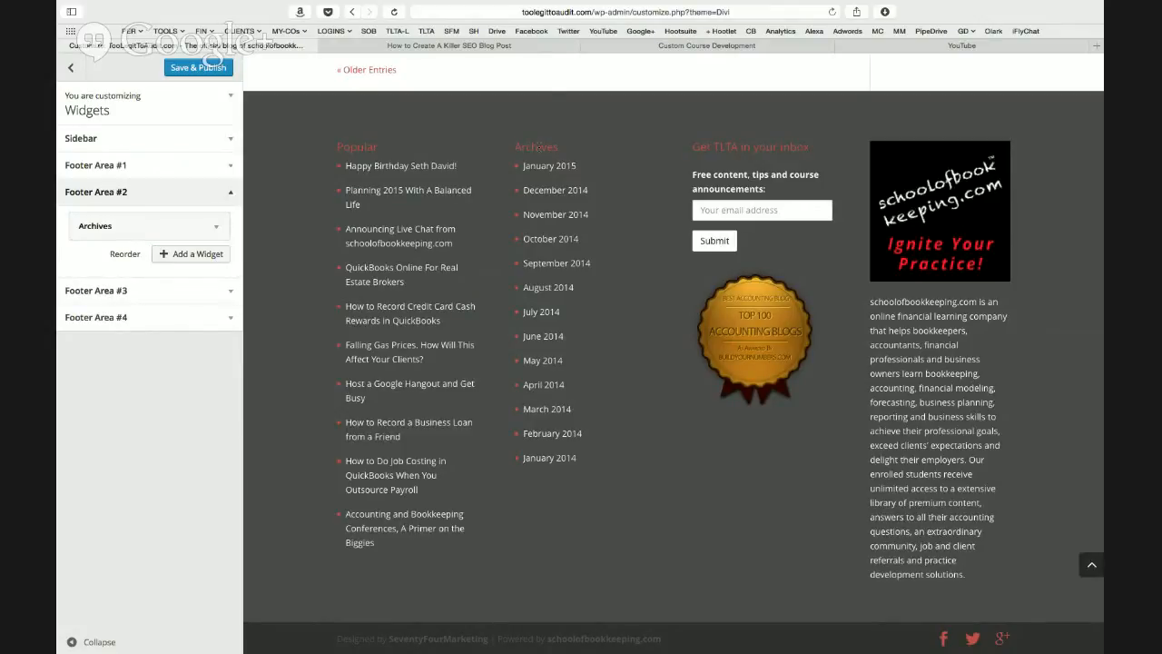
pyautogui.click(203, 298)
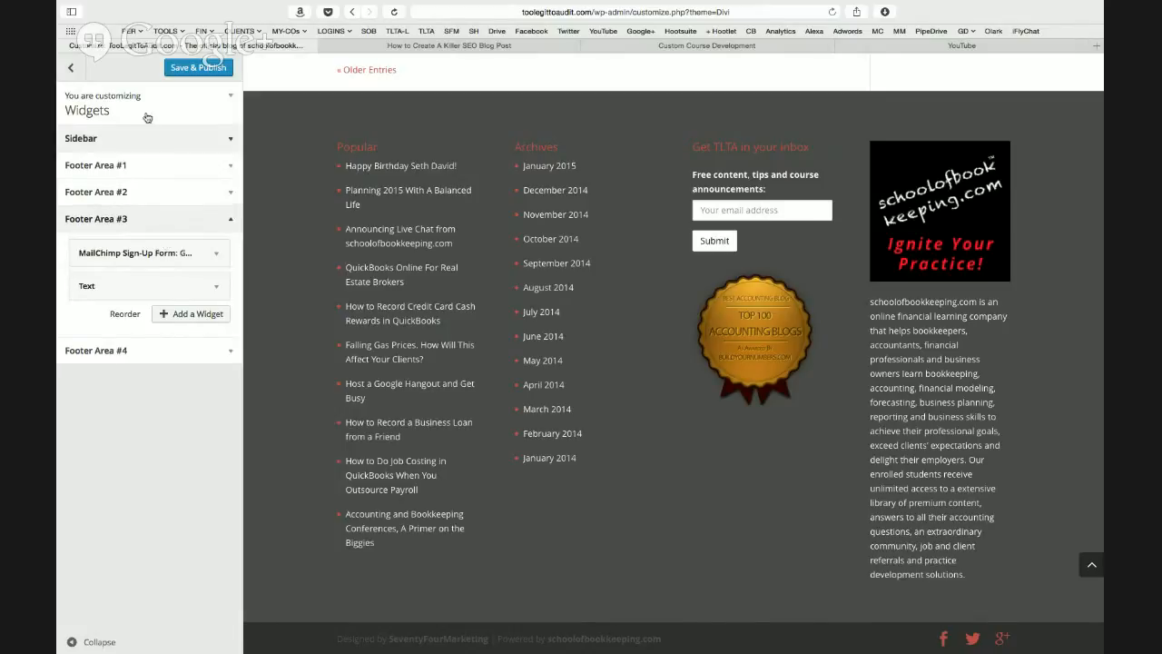
# Leave the customizer and discard the unsaved changes.
pyautogui.click(72, 69)
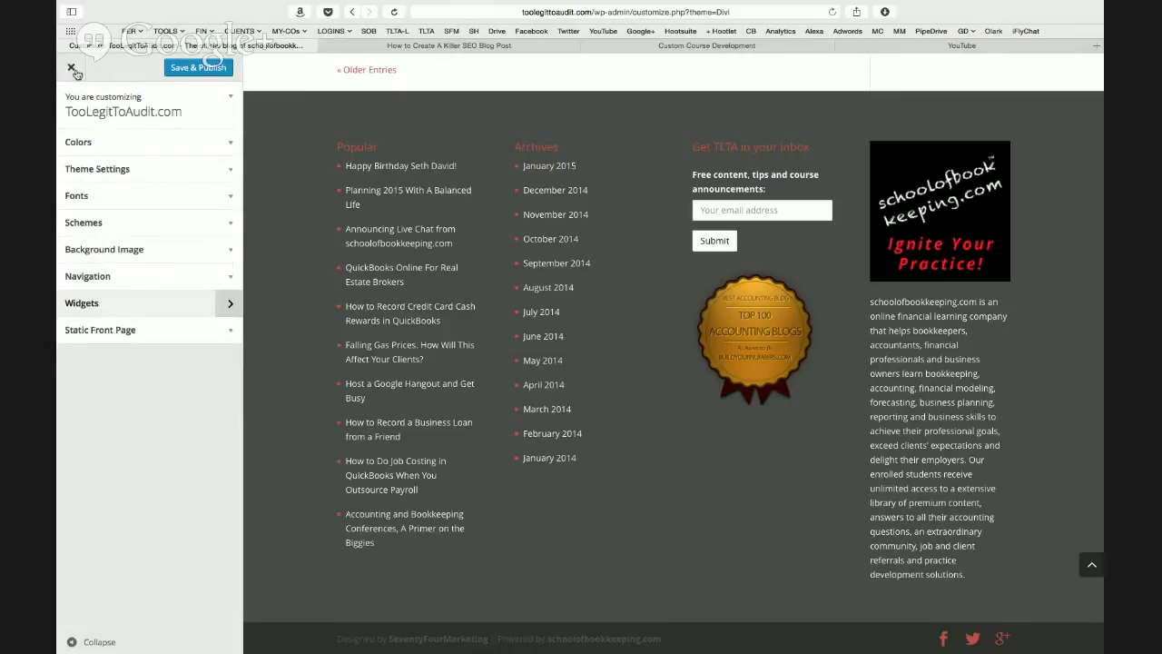
pyautogui.click(73, 69)
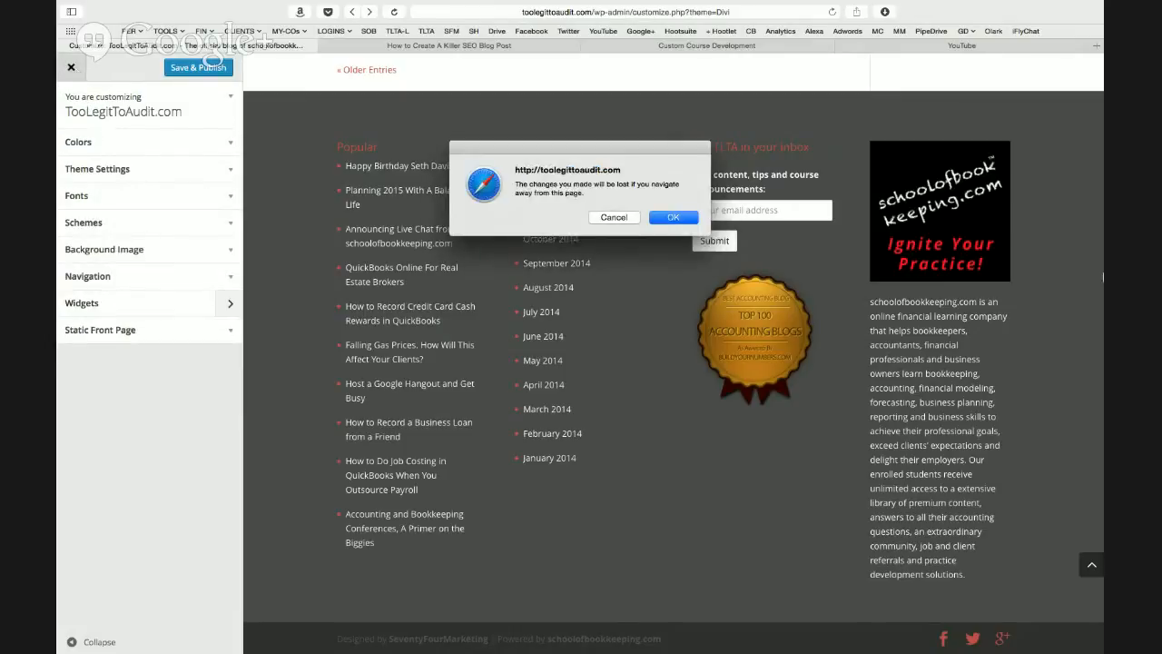
pyautogui.click(672, 217)
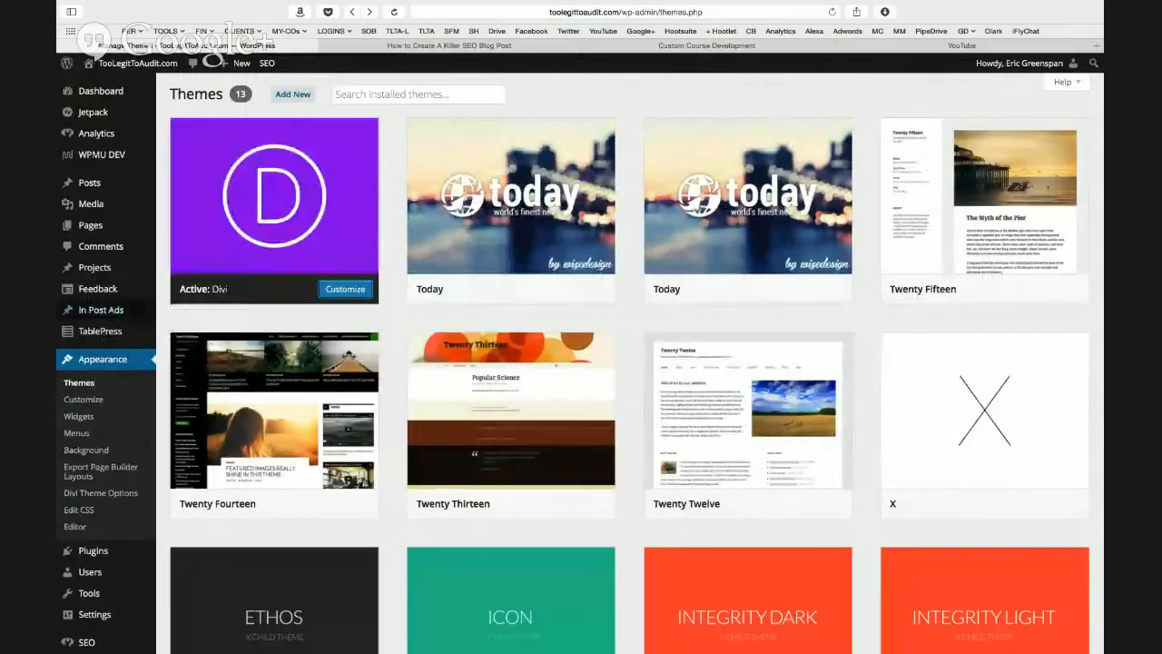
# Open the Divi Theme Options and examine the general settings, comparing the Logo setting with the header of the published post.
pyautogui.click(110, 494)
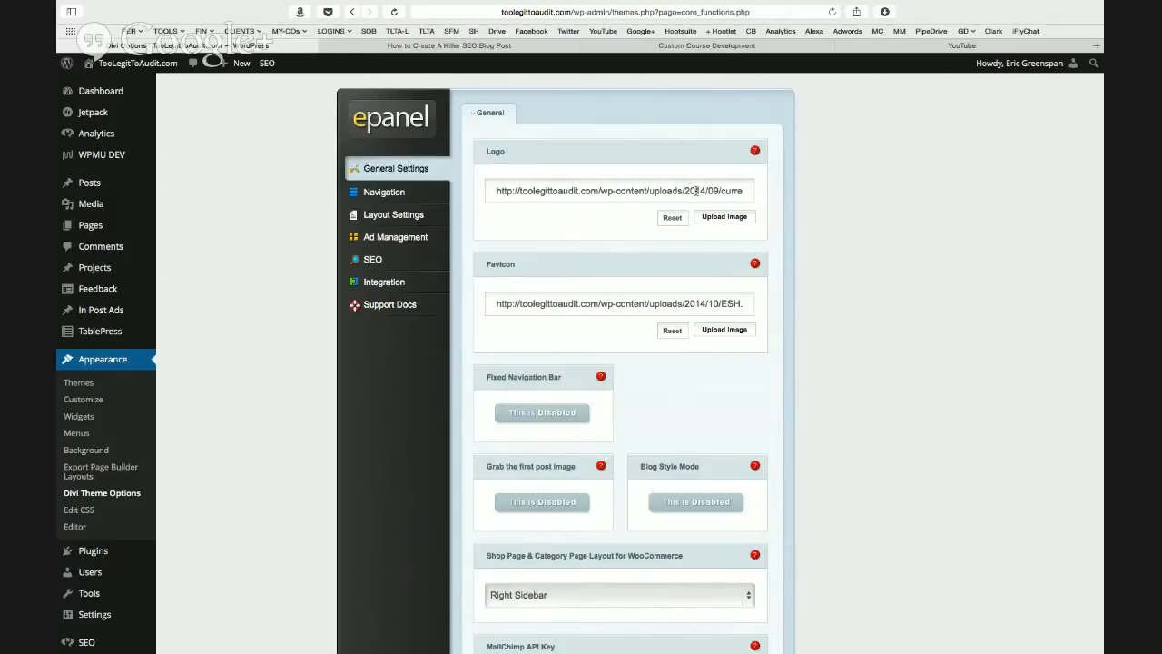
pyautogui.click(559, 47)
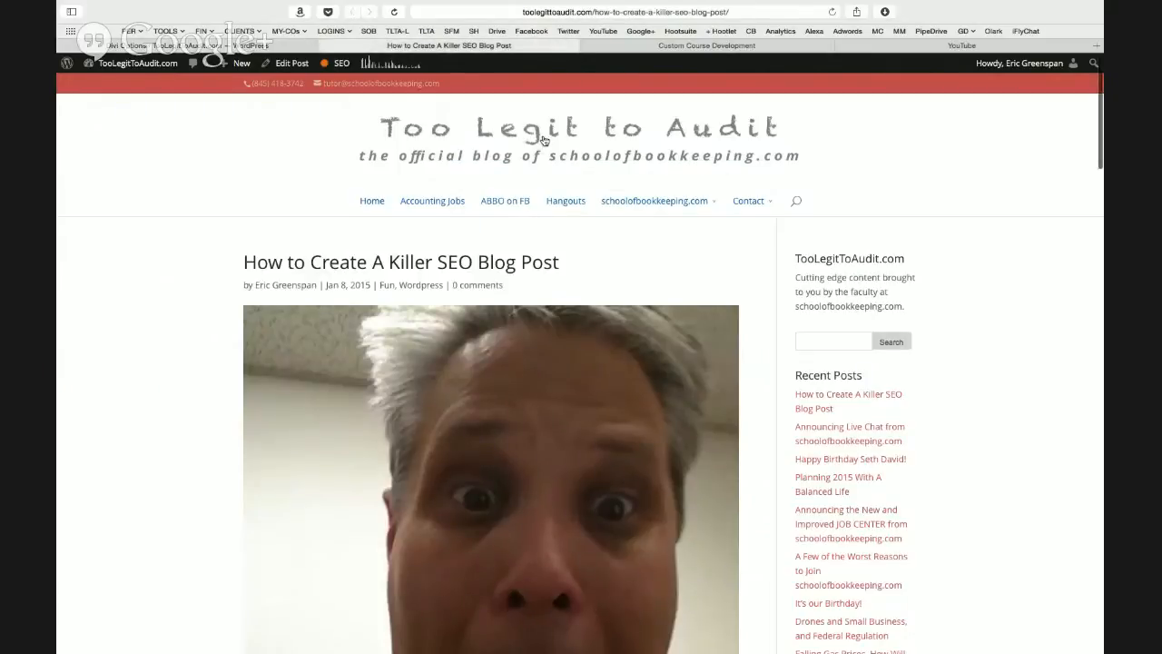
pyautogui.click(289, 47)
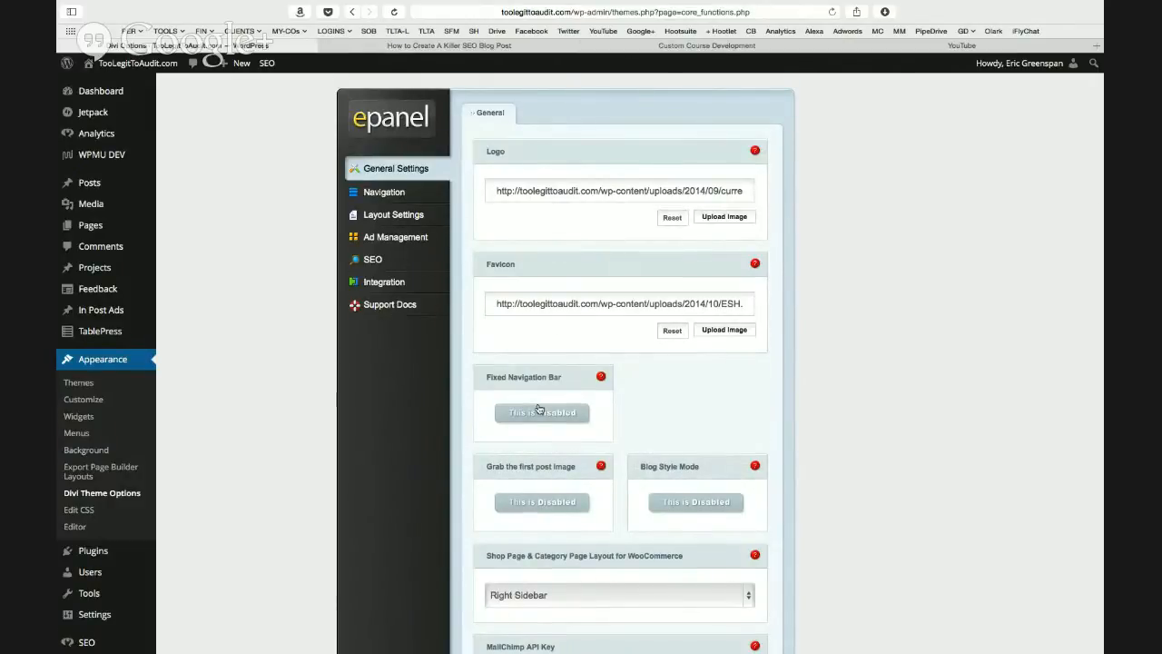
pyautogui.scroll(-1, 538, 408)
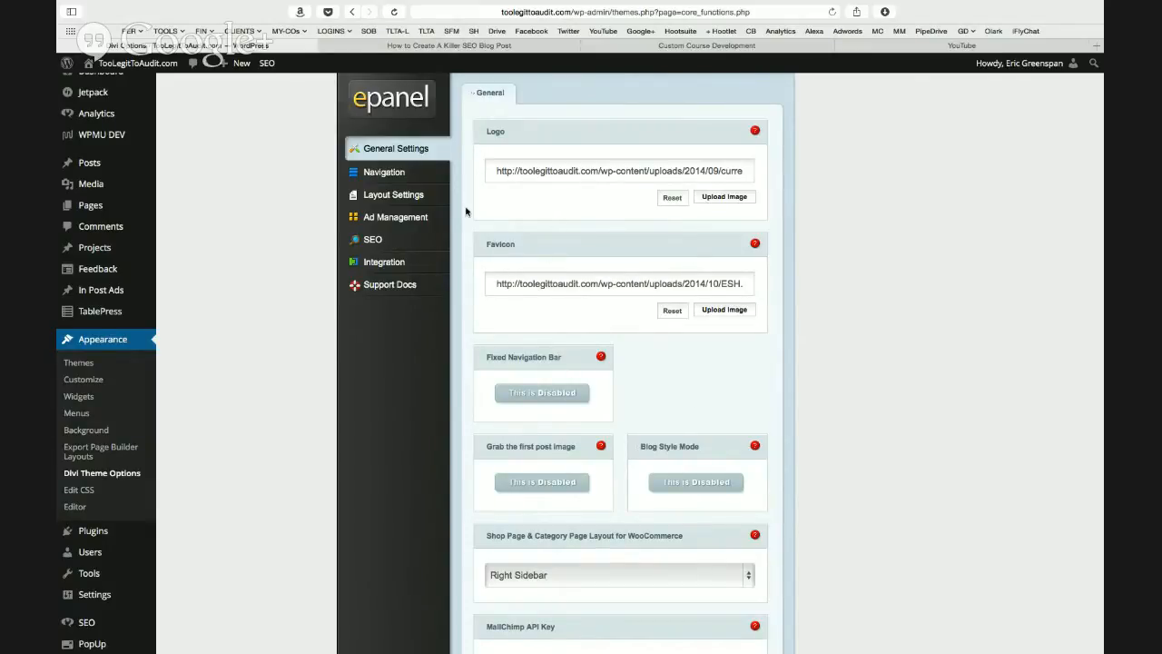
# Examine the Navigation settings in the Divi Theme Options and bring up the SEO settings.
pyautogui.click(388, 177)
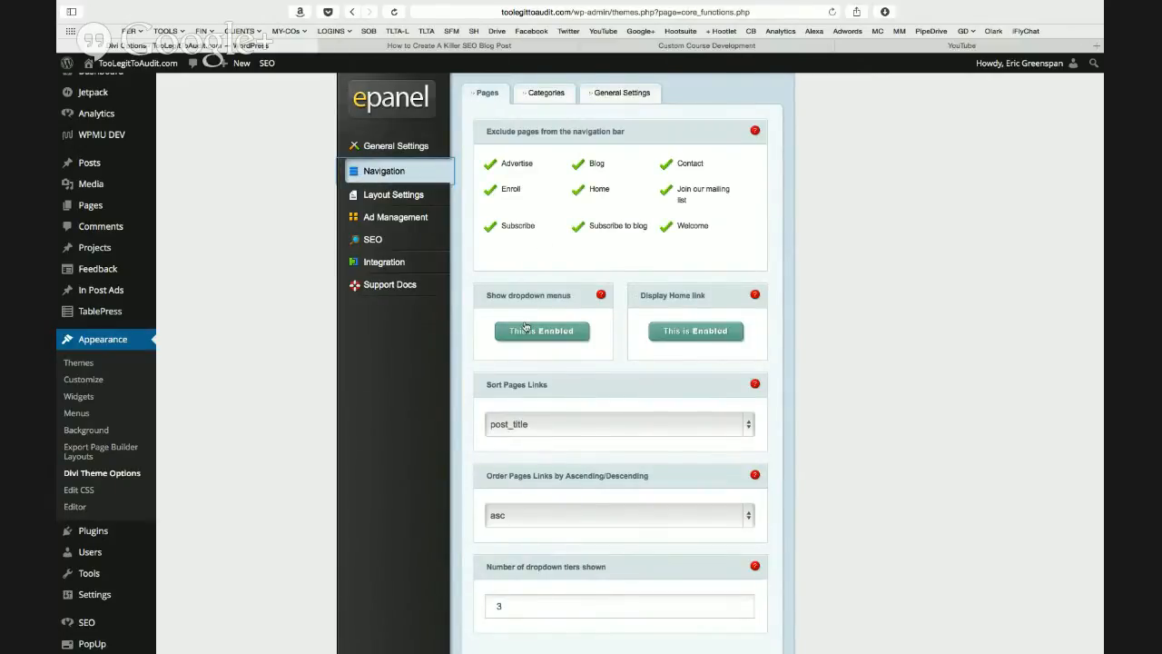
pyautogui.scroll(-1, 524, 327)
pyautogui.scroll(-3, 525, 327)
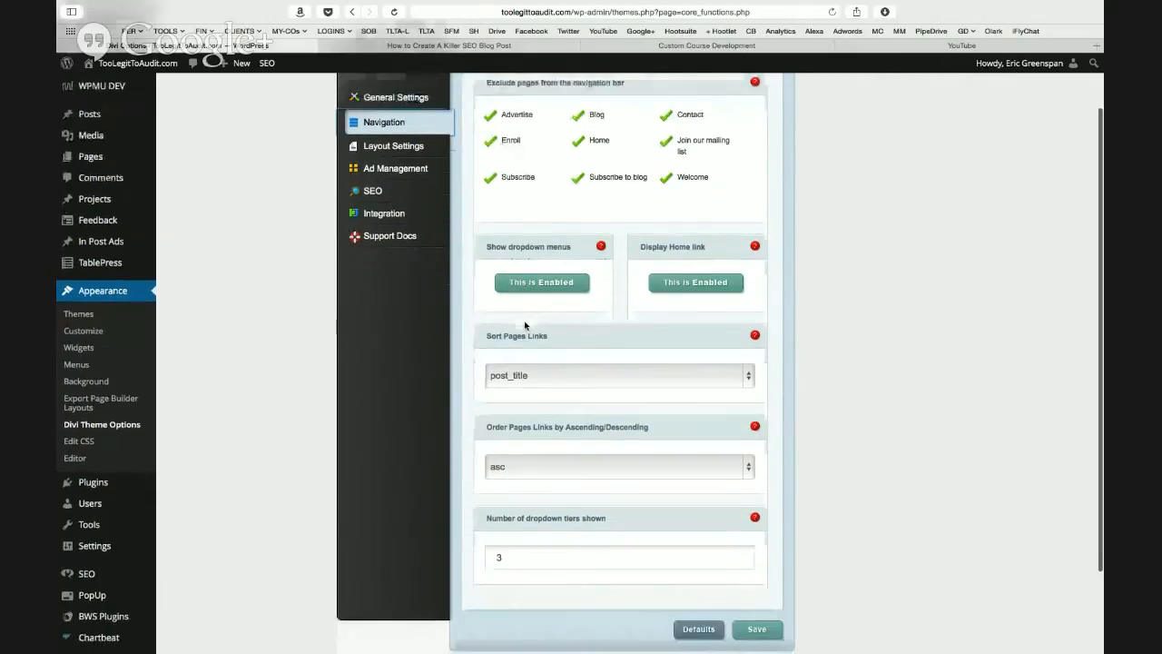
pyautogui.click(381, 186)
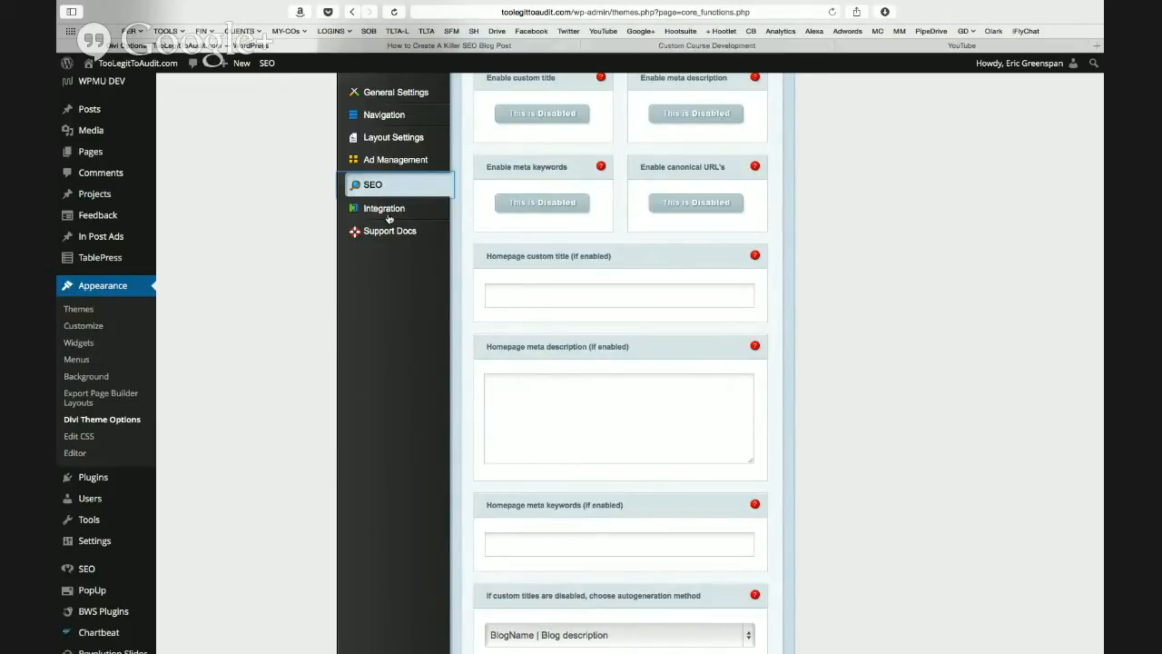
# Examine the Integration code settings in the Divi Theme Options and look over the WordPress admin sections such as Pages and Projects.
pyautogui.click(389, 210)
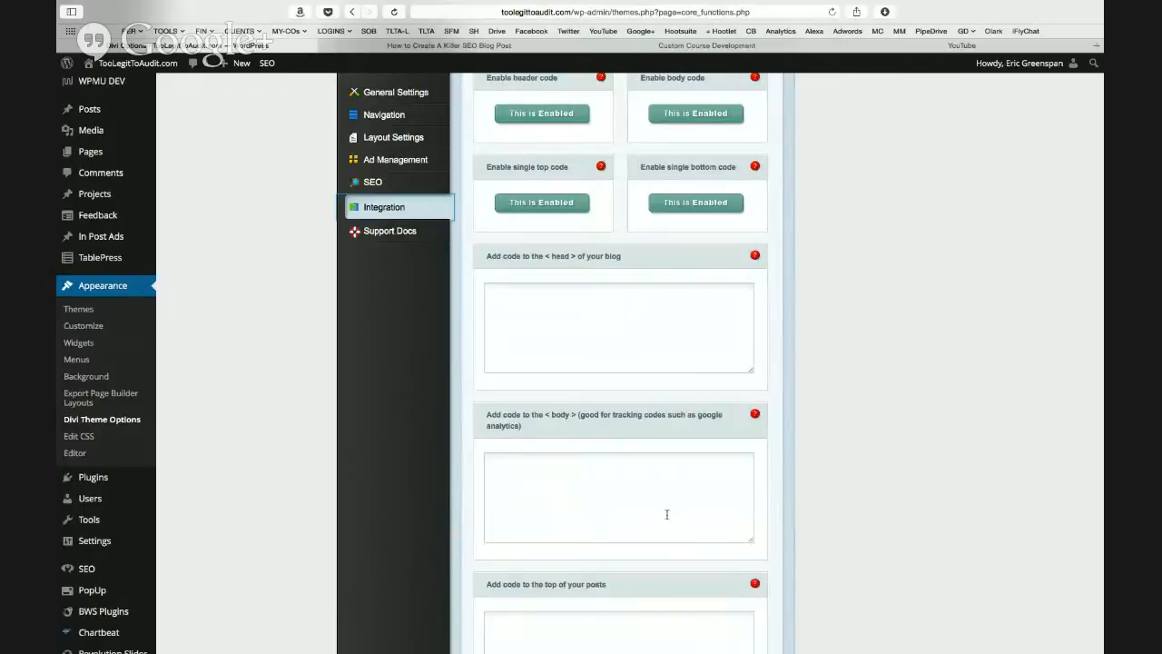
pyautogui.moveTo(107, 236)
pyautogui.scroll(2, 107, 236)
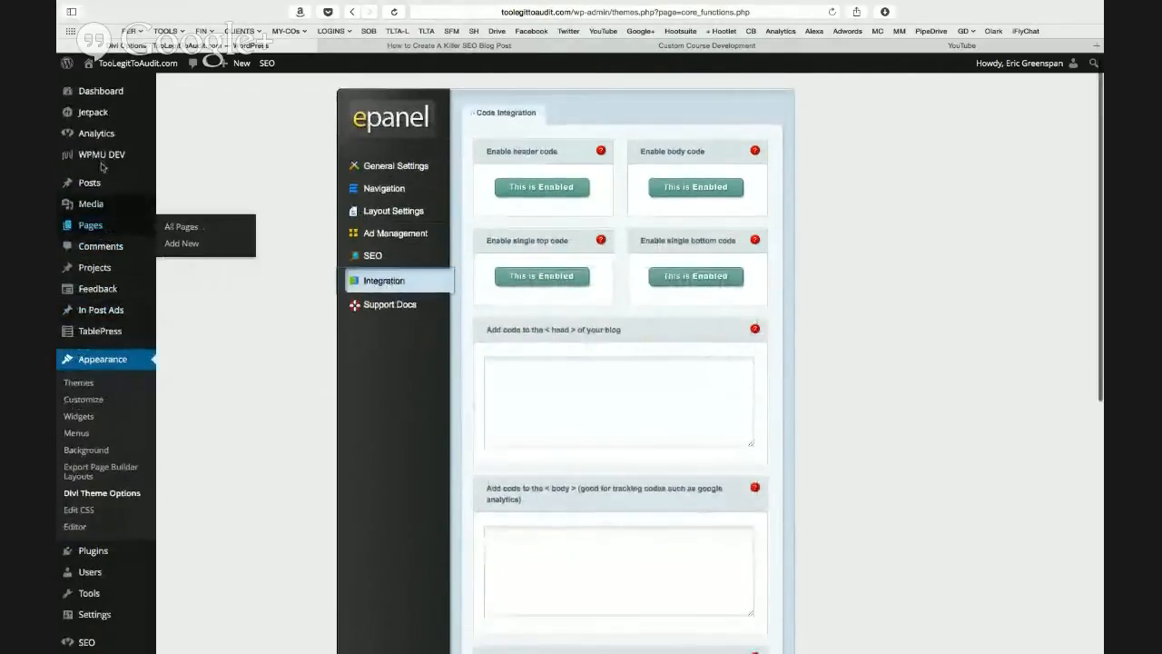
pyautogui.moveTo(95, 133)
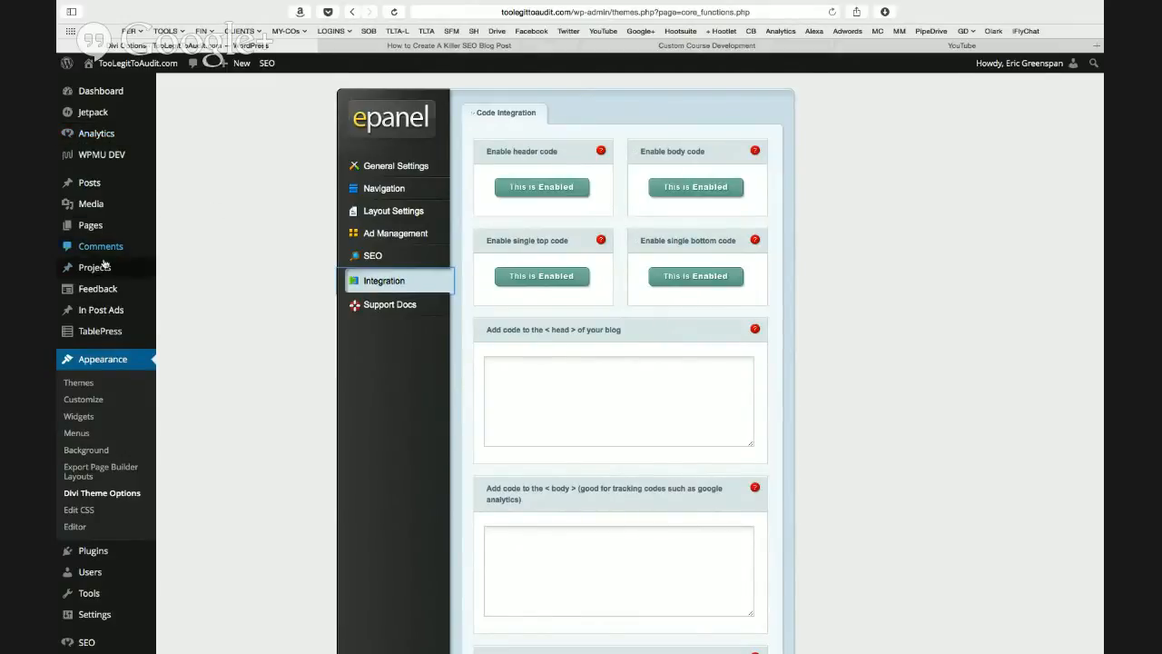
pyautogui.moveTo(104, 262)
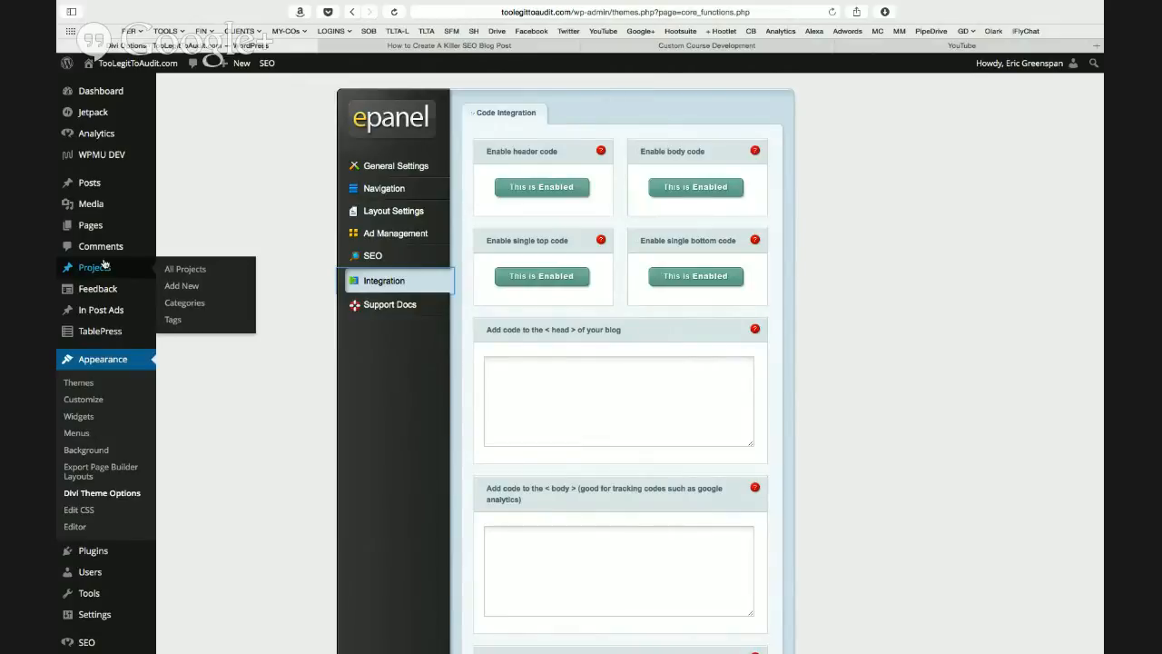
# Bring up the list of installed plugins and examine its first entries.
pyautogui.click(110, 553)
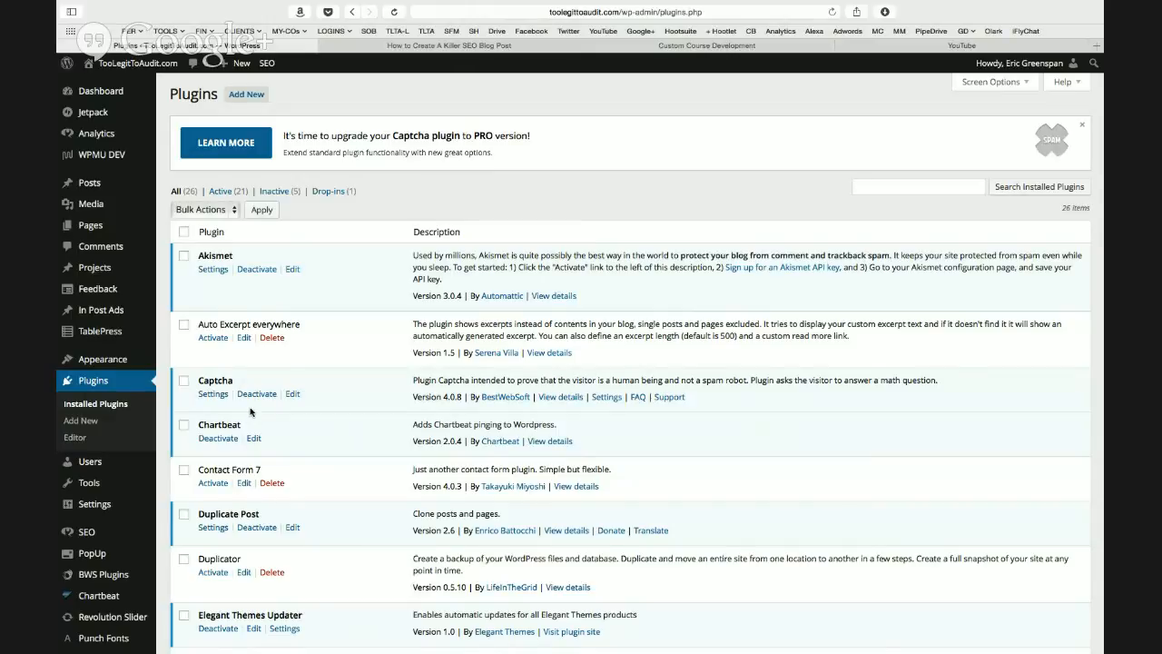
pyautogui.scroll(-1, 250, 412)
pyautogui.scroll(-1, 251, 412)
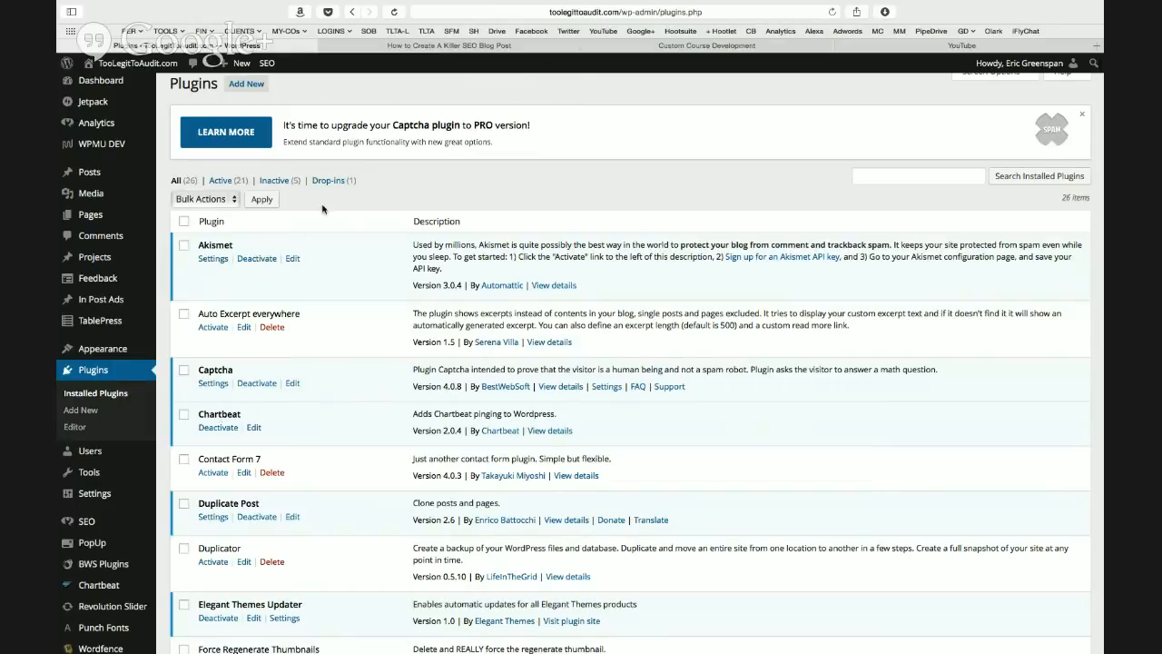
# Sign in to Chartbeat with the prefilled credentials in the YouTube page's place and view the schoolofbookkeeping.com traffic dashboard.
pyautogui.click(936, 47)
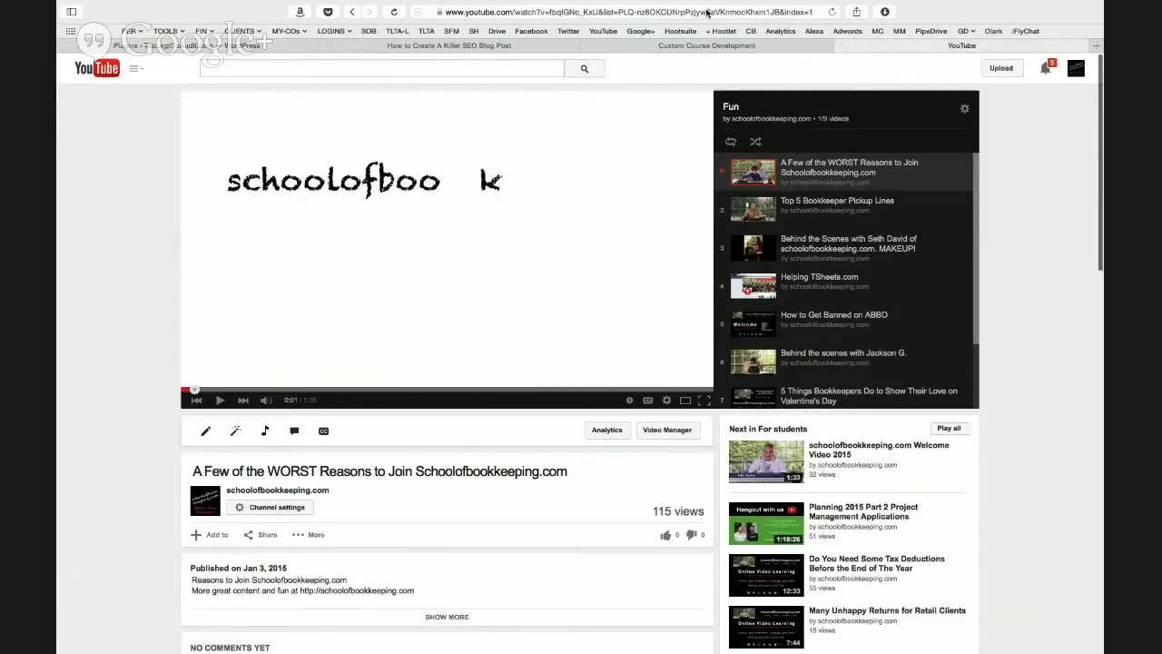
pyautogui.click(751, 31)
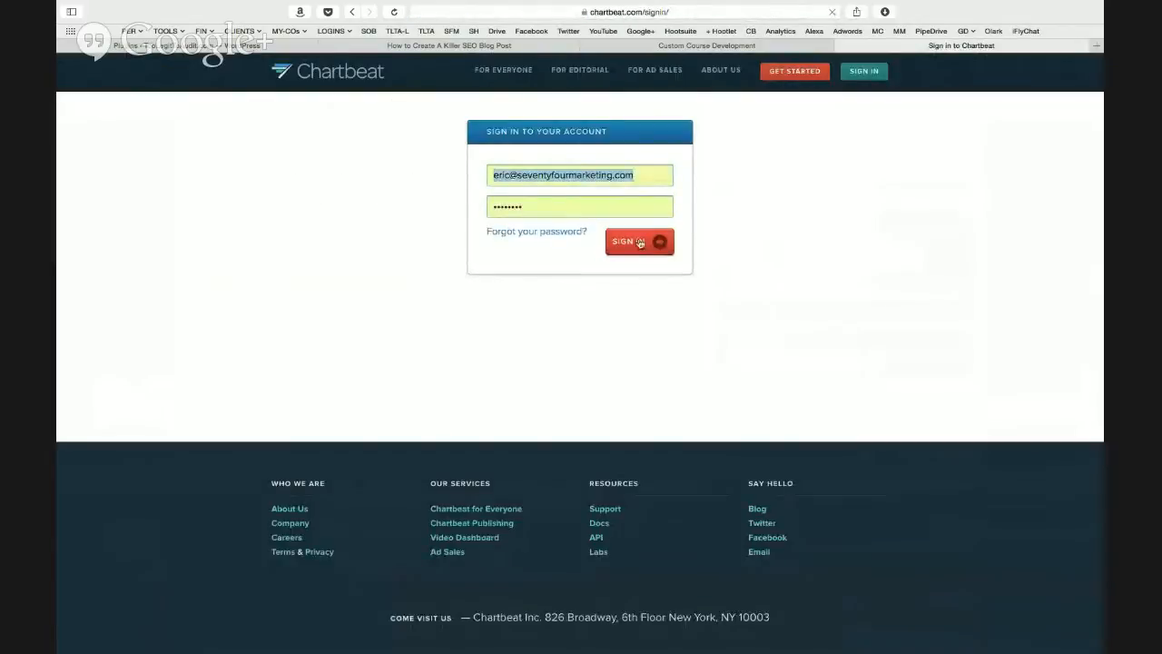
pyautogui.click(640, 242)
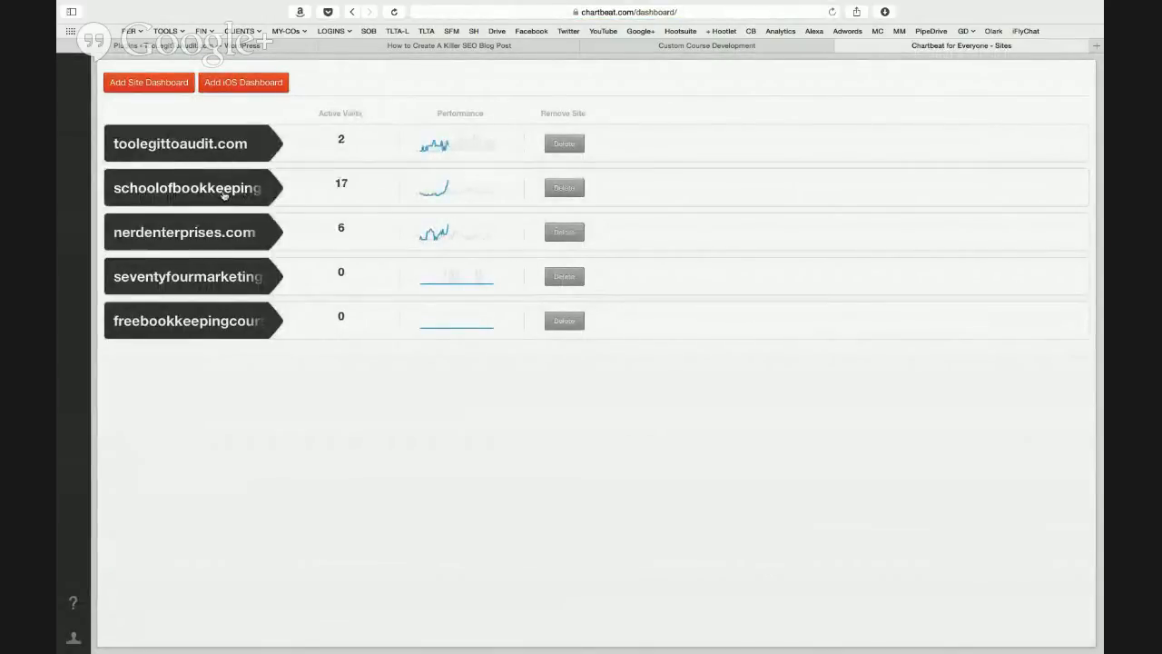
pyautogui.click(223, 194)
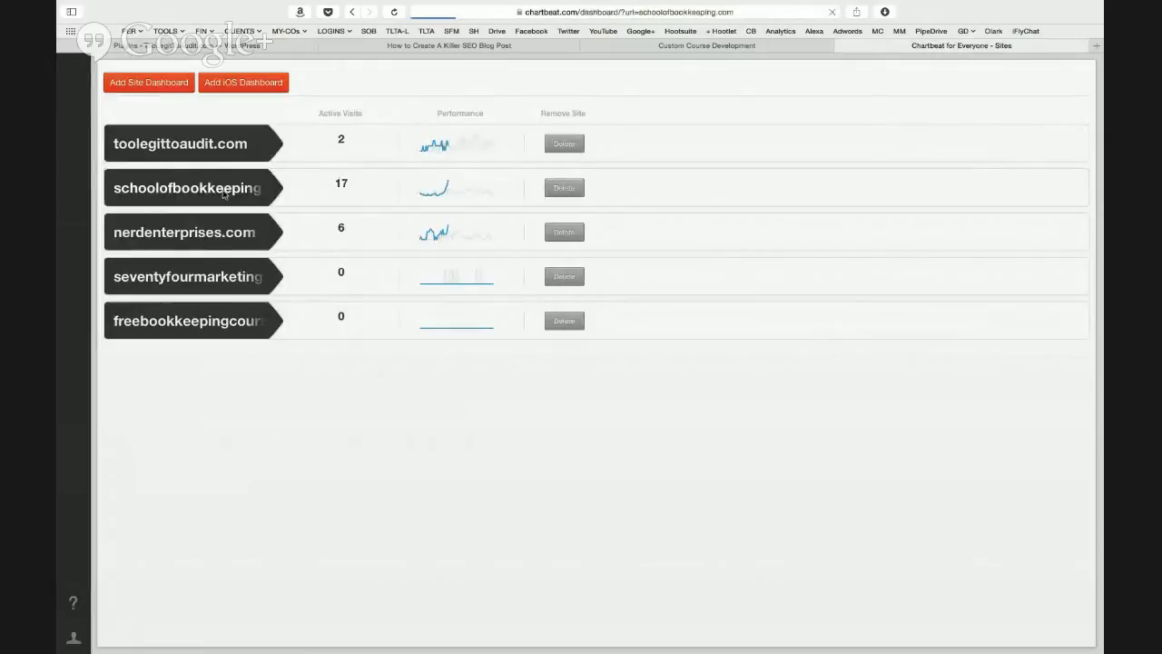
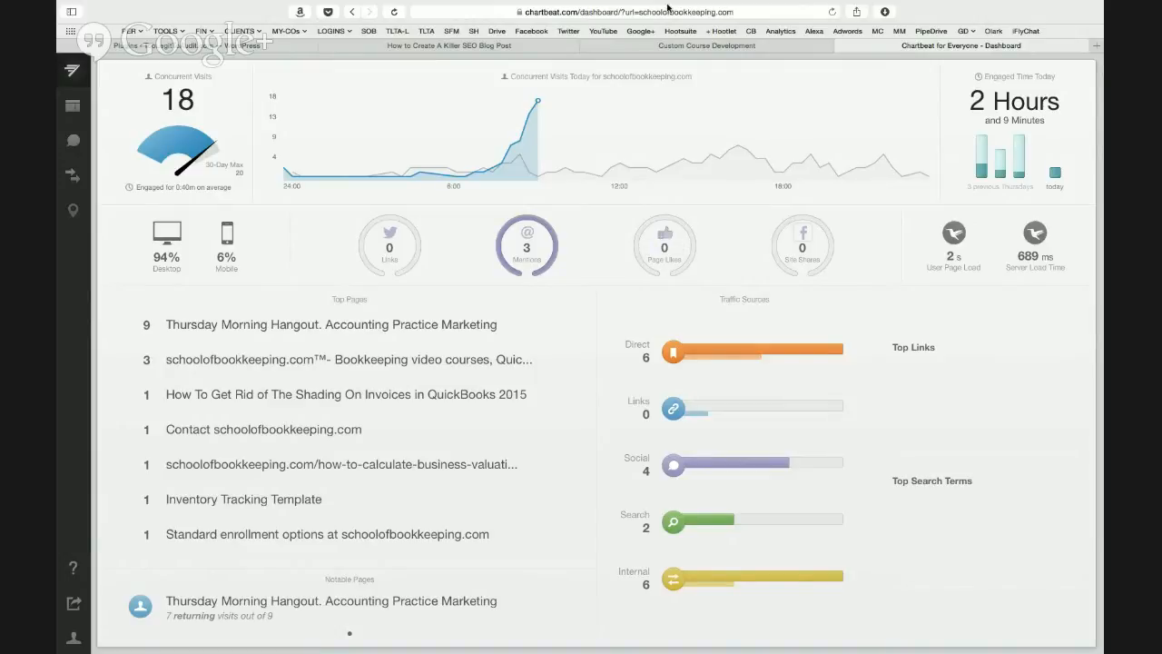
# Return to the WordPress plugins page and examine the installed plugins from Akismet through WPMU DEV Dashboard.
pyautogui.click(252, 47)
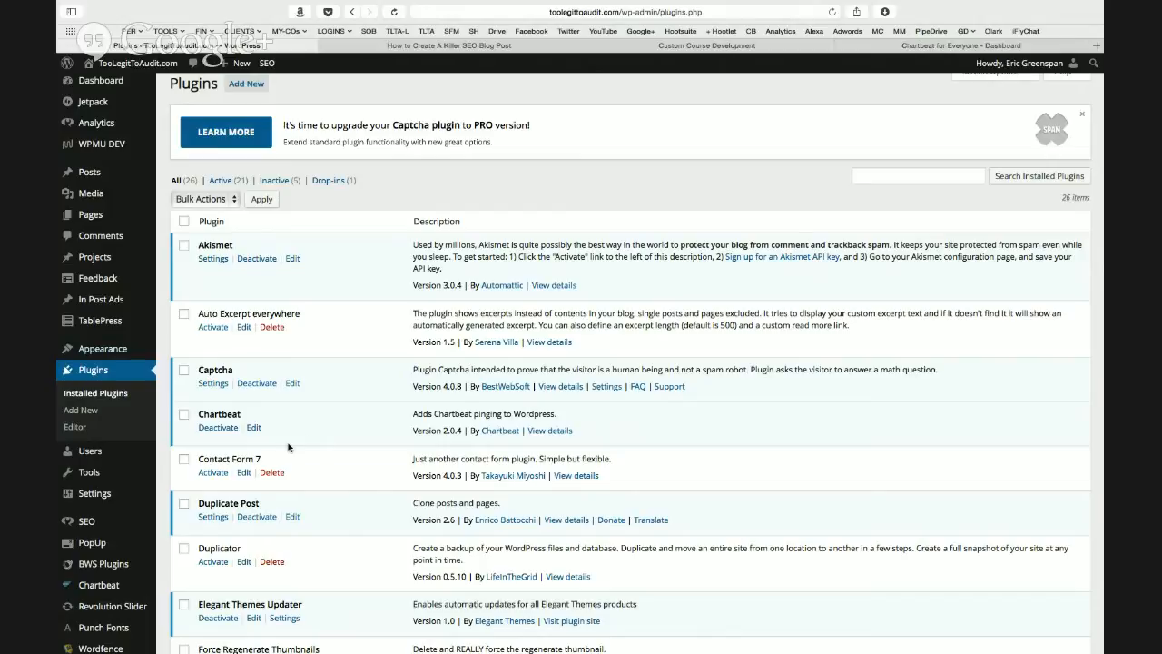
pyautogui.scroll(-3, 288, 447)
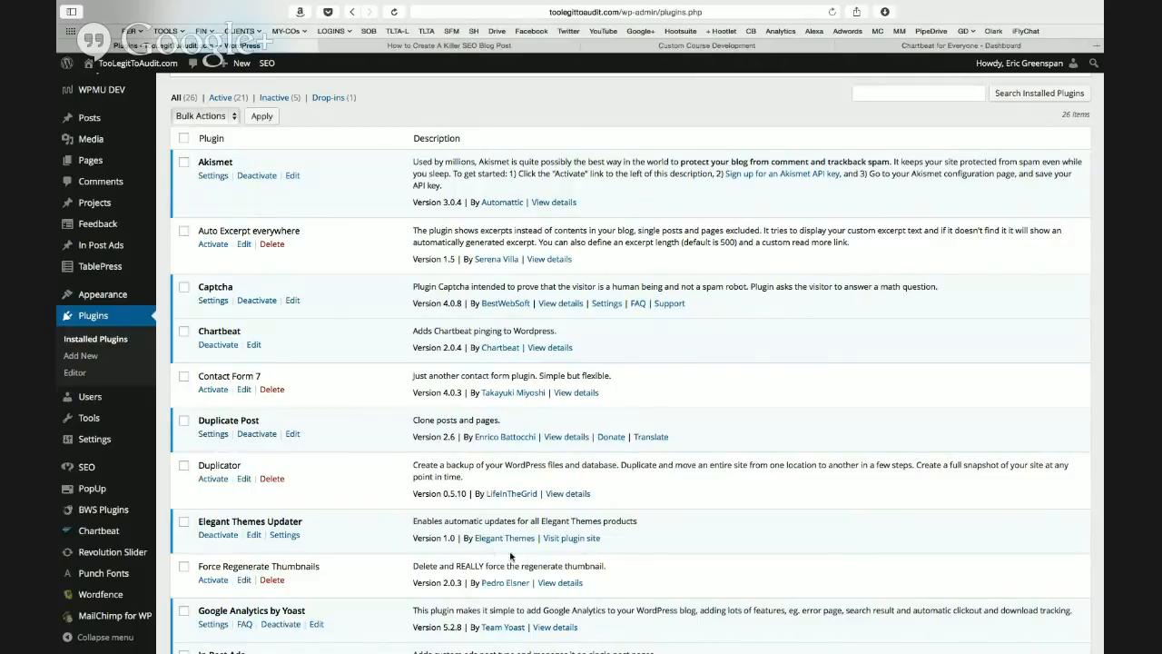
pyautogui.scroll(-5, 339, 591)
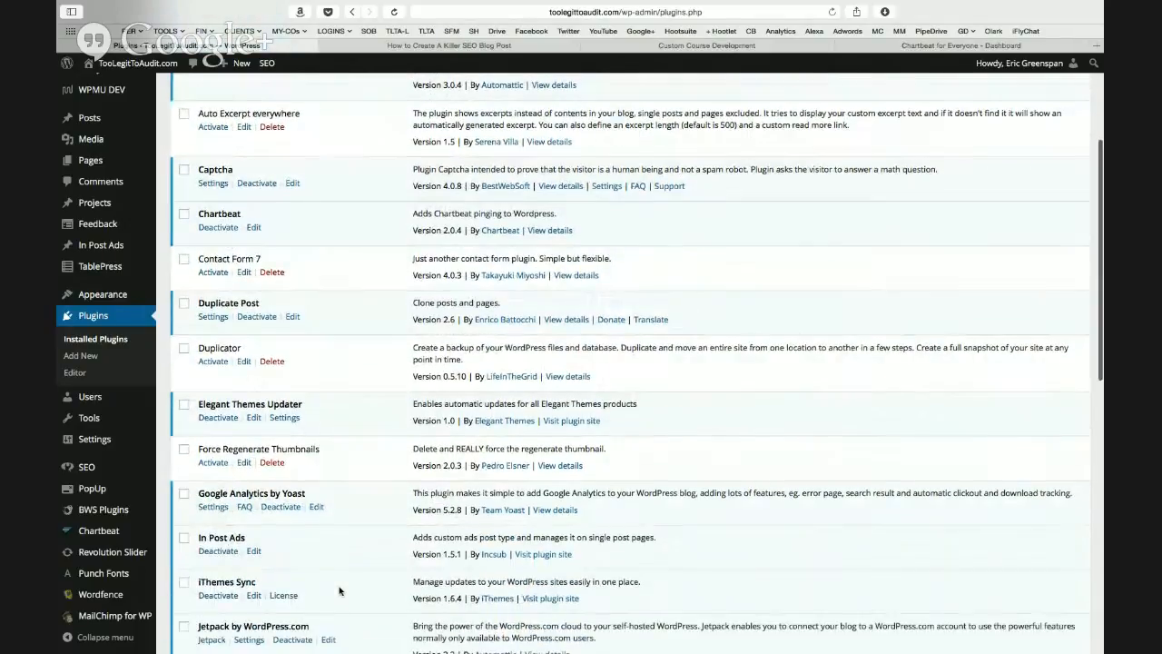
pyautogui.scroll(-1, 339, 591)
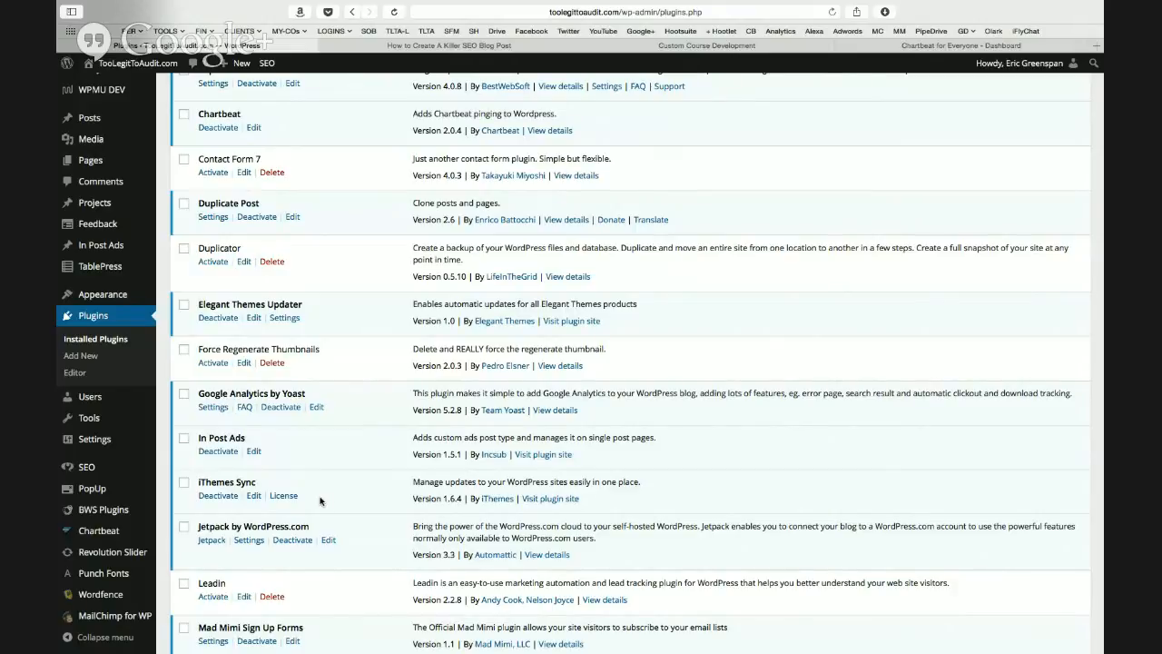
pyautogui.scroll(-1, 322, 498)
pyautogui.scroll(-5, 323, 498)
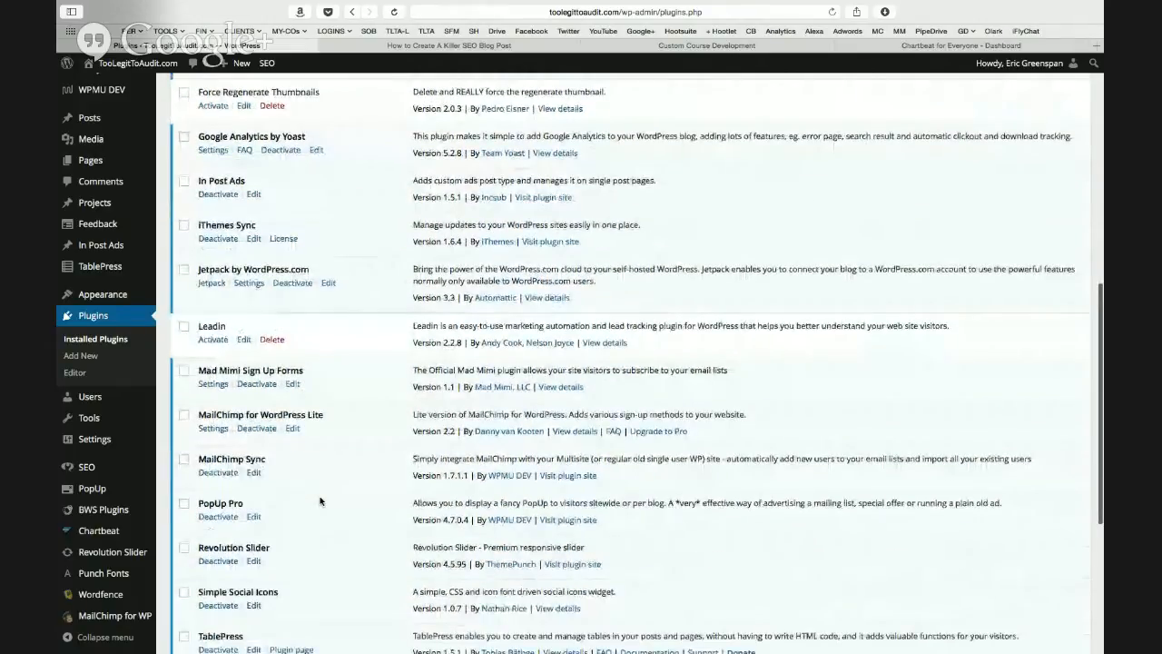
pyautogui.scroll(-2, 320, 500)
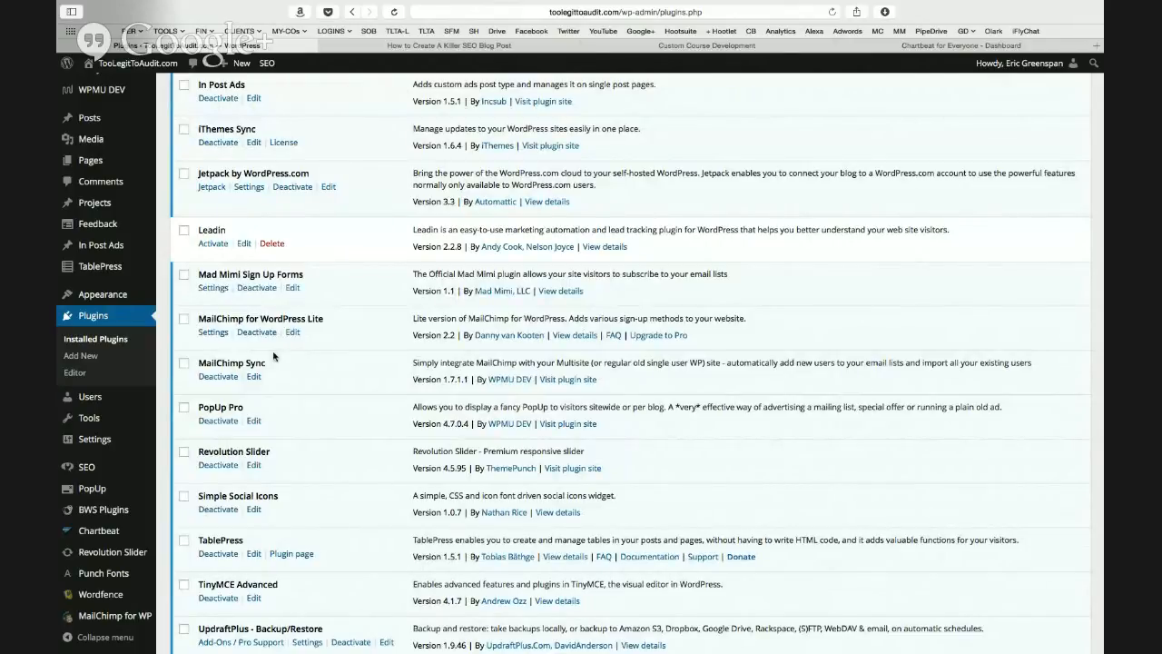
pyautogui.scroll(-5, 314, 472)
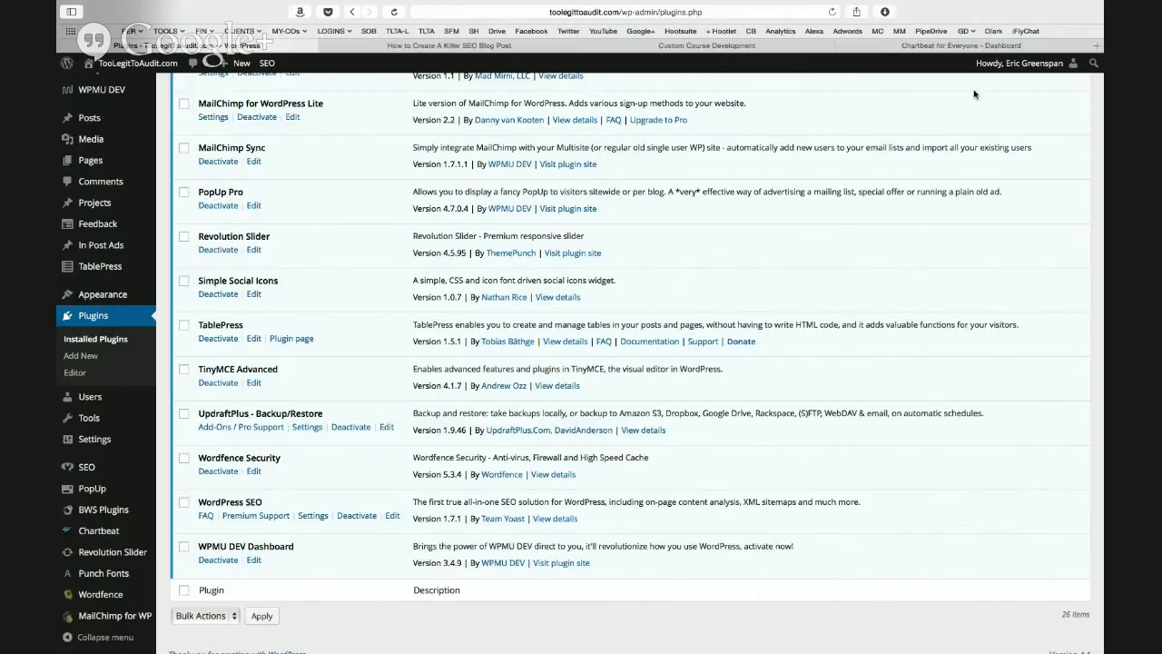
# Revisit the Chartbeat dashboard, switch to FileZilla and dismiss its update notice without installing.
pyautogui.click(922, 49)
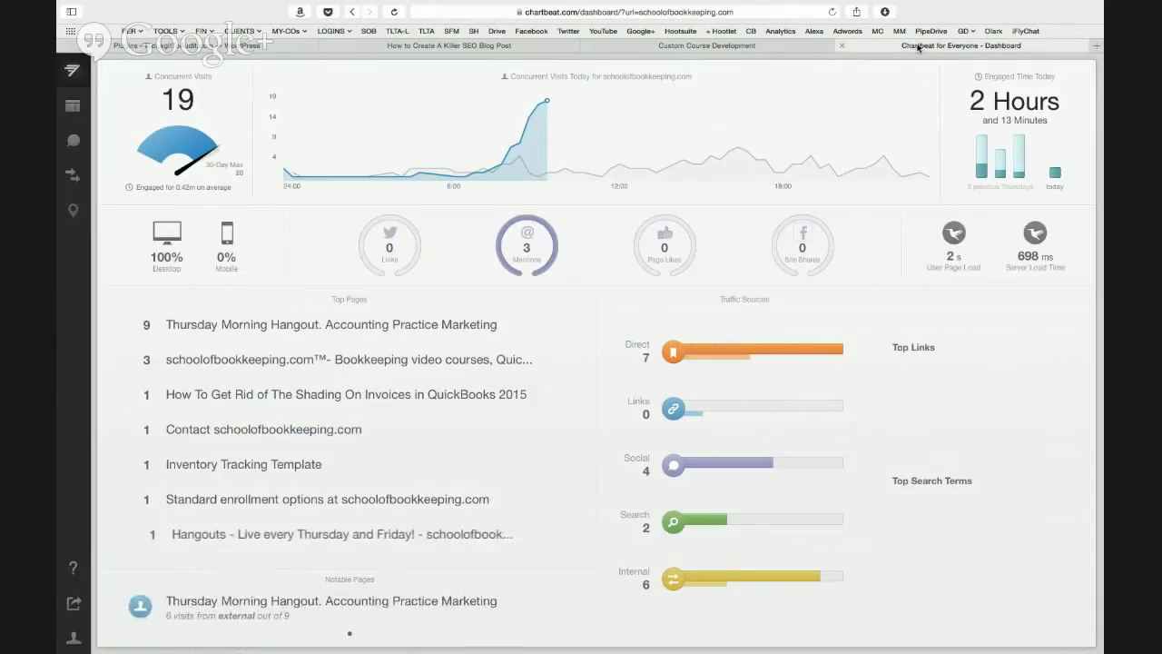
pyautogui.press('super+space')
pyautogui.write('f')
pyautogui.press('Return')
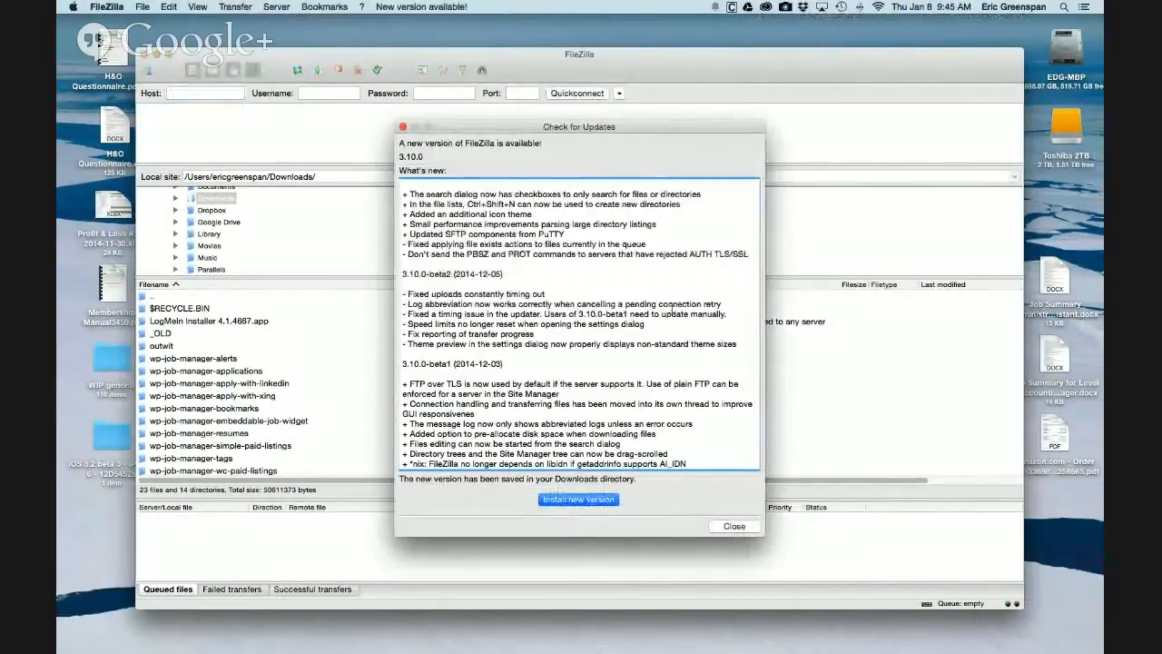
pyautogui.click(734, 526)
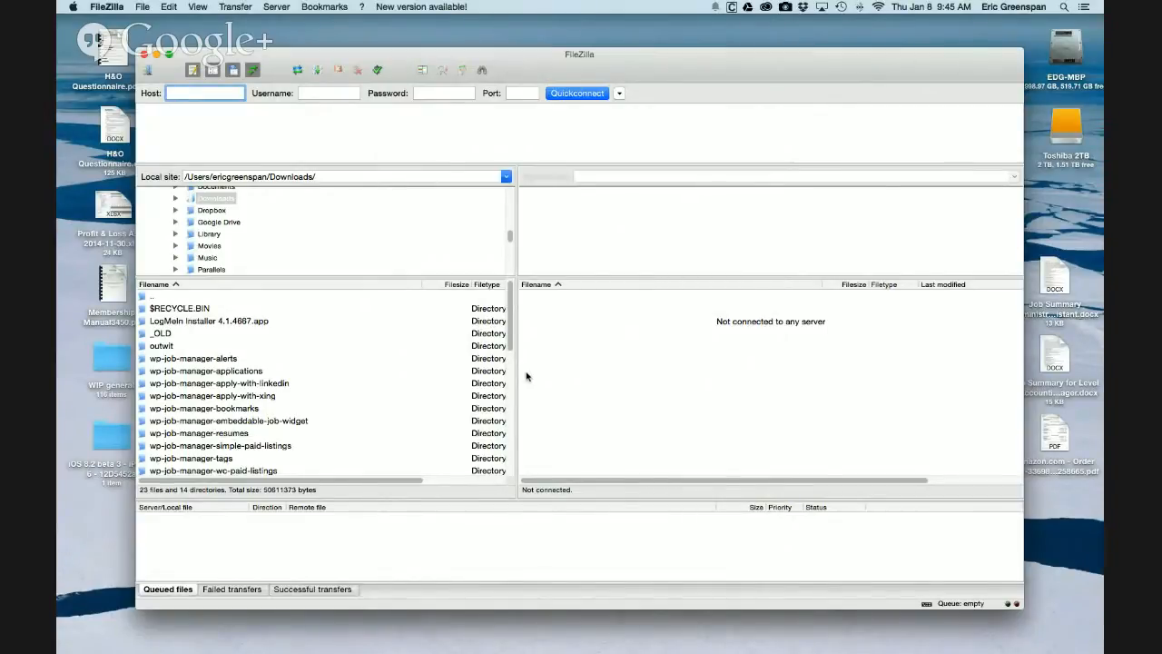
# Connect to the recent server 192.169.233.200 from the Quickconnect history and open its www folder.
pyautogui.click(619, 93)
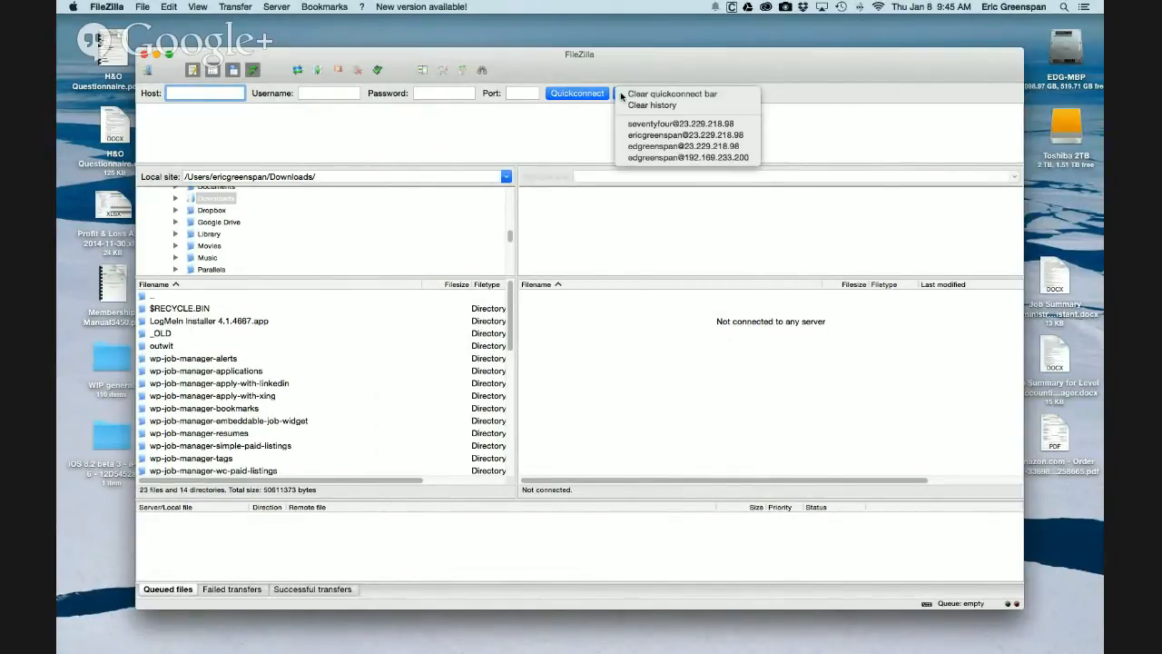
pyautogui.click(660, 157)
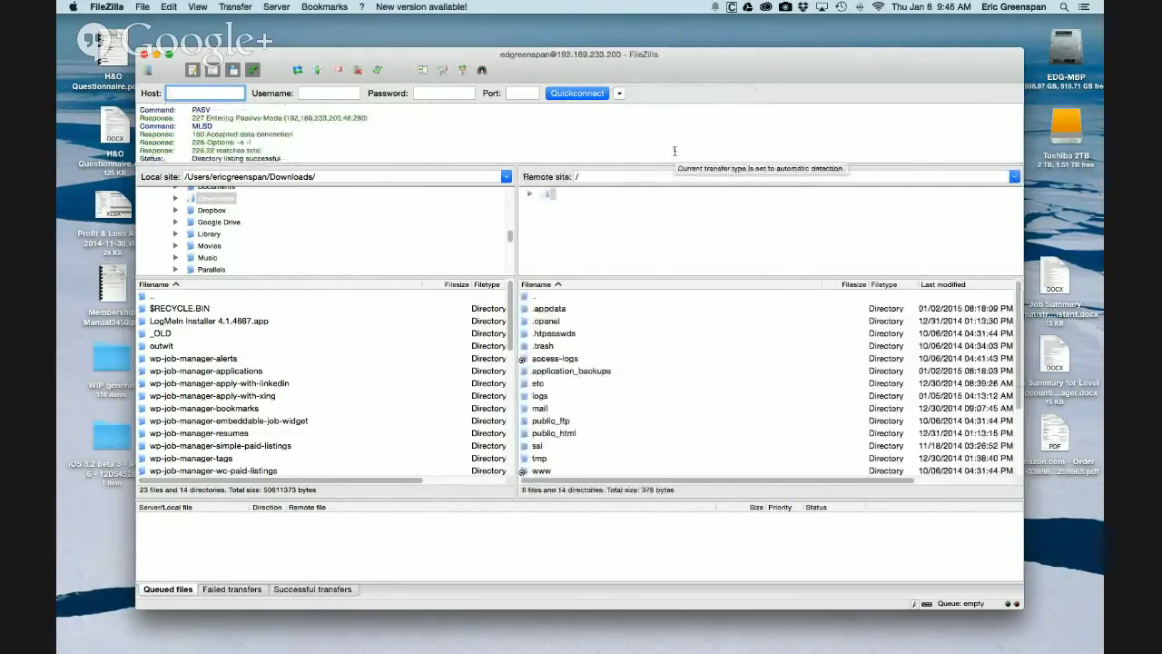
pyautogui.scroll(-2, 606, 387)
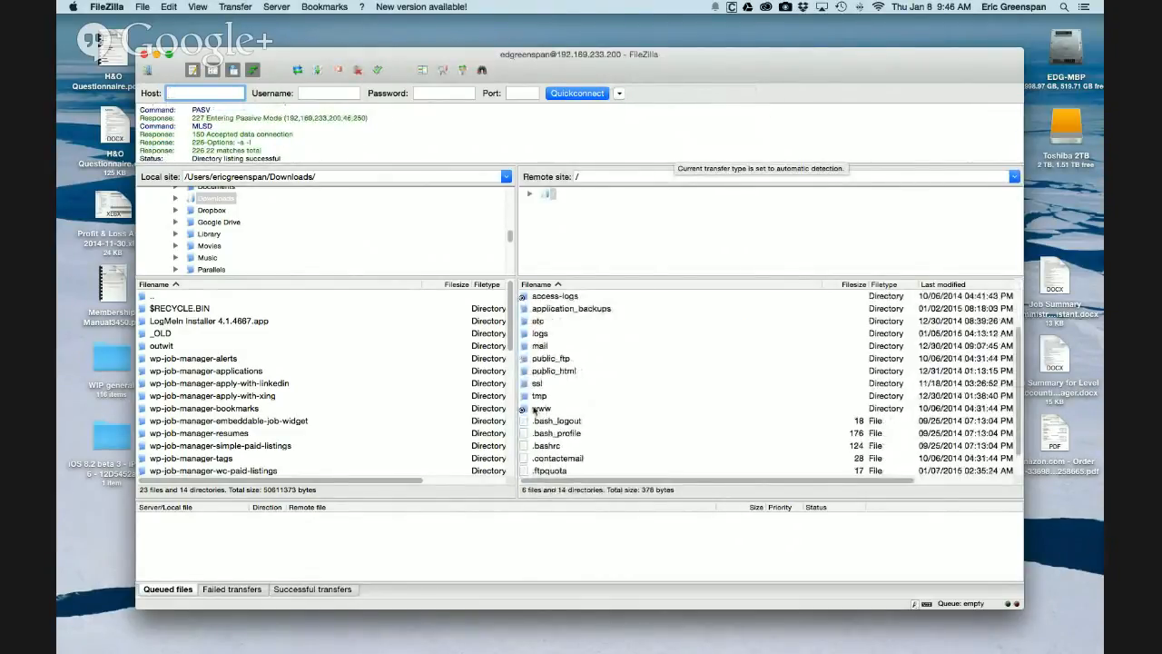
pyautogui.doubleClick(536, 410)
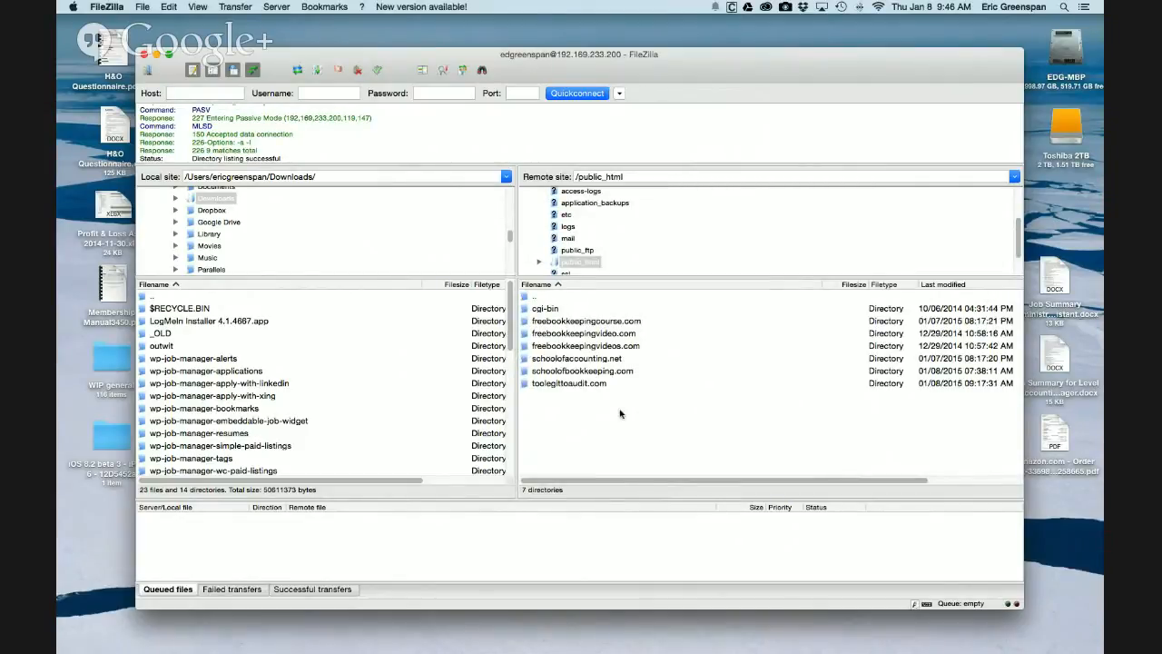
# Open the remote schoolofbookkeeping.com folder and look over its wp-admin, wp-content and wp-includes folders.
pyautogui.click(586, 374)
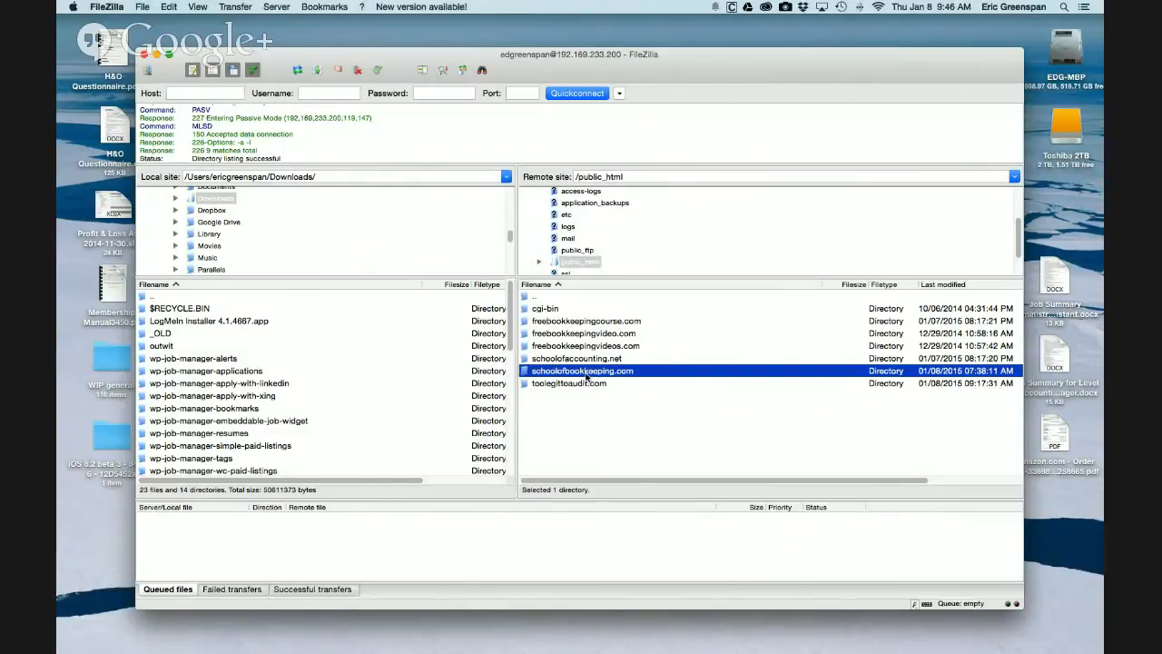
pyautogui.click(582, 384)
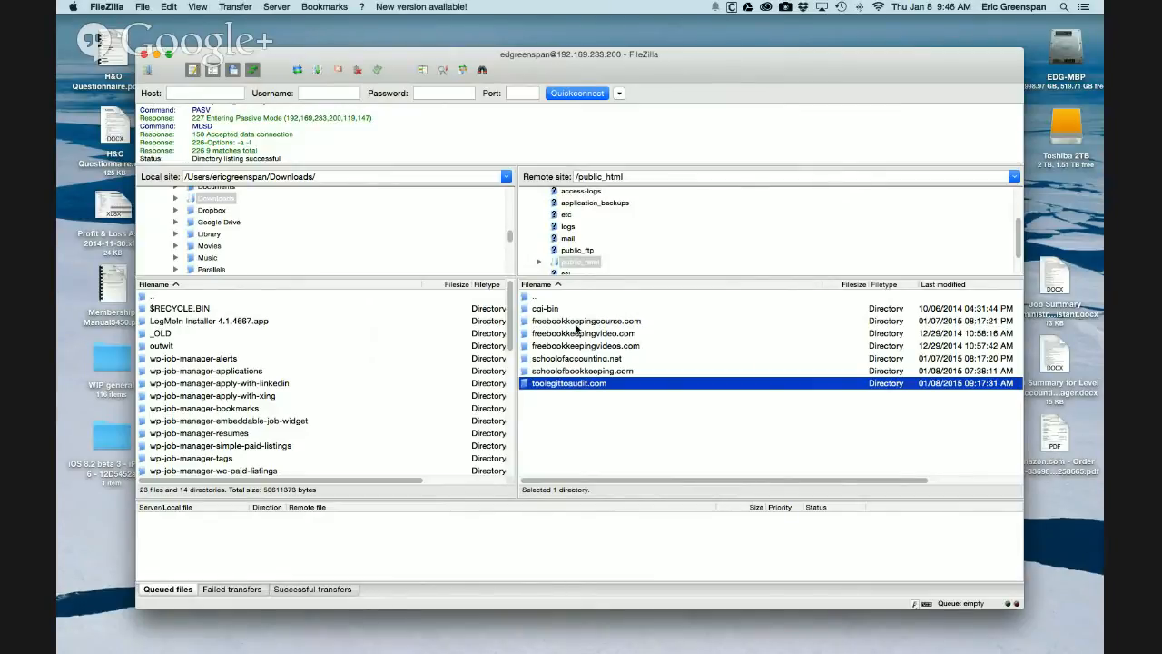
pyautogui.doubleClick(590, 372)
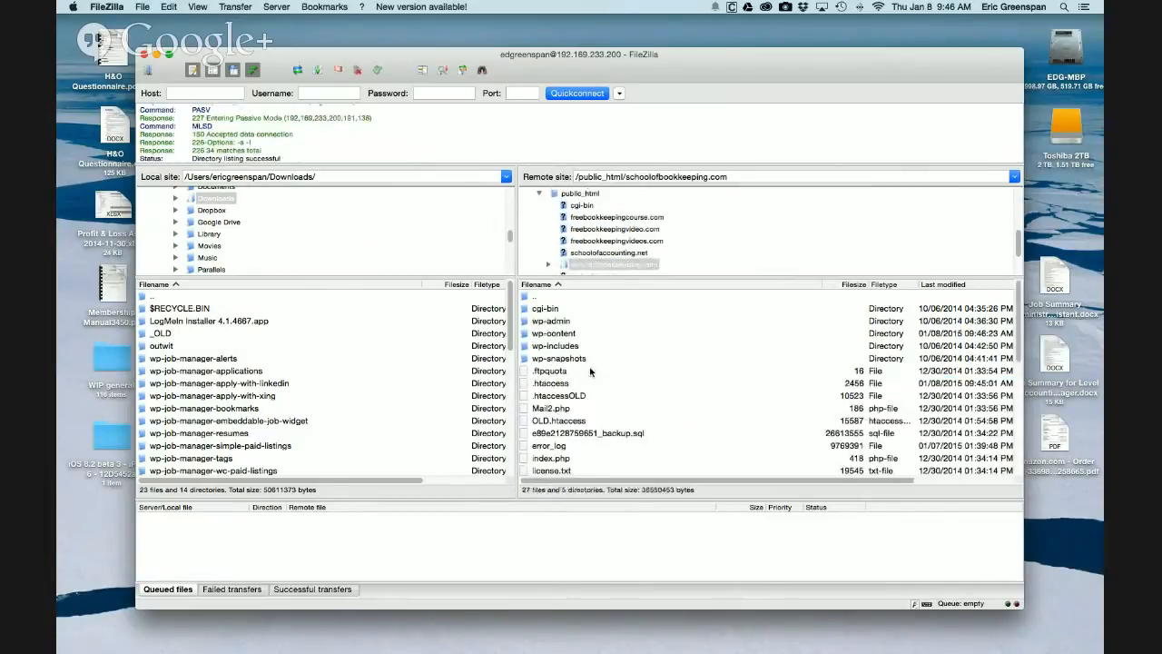
pyautogui.click(549, 323)
pyautogui.press('Down')
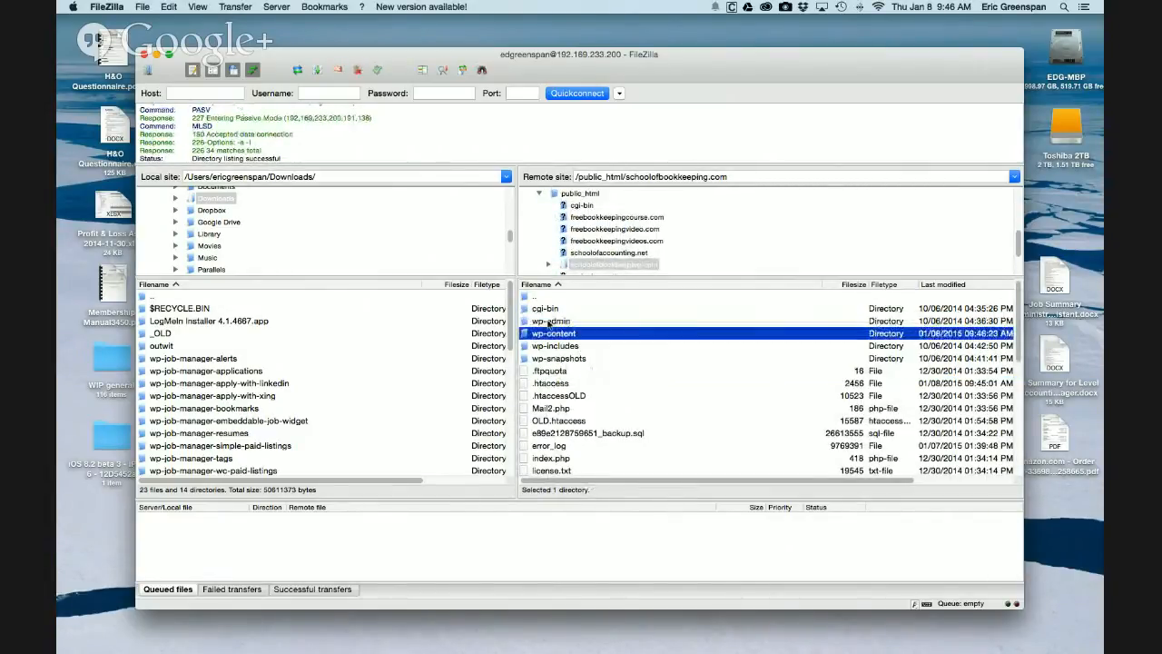
pyautogui.press('Down')
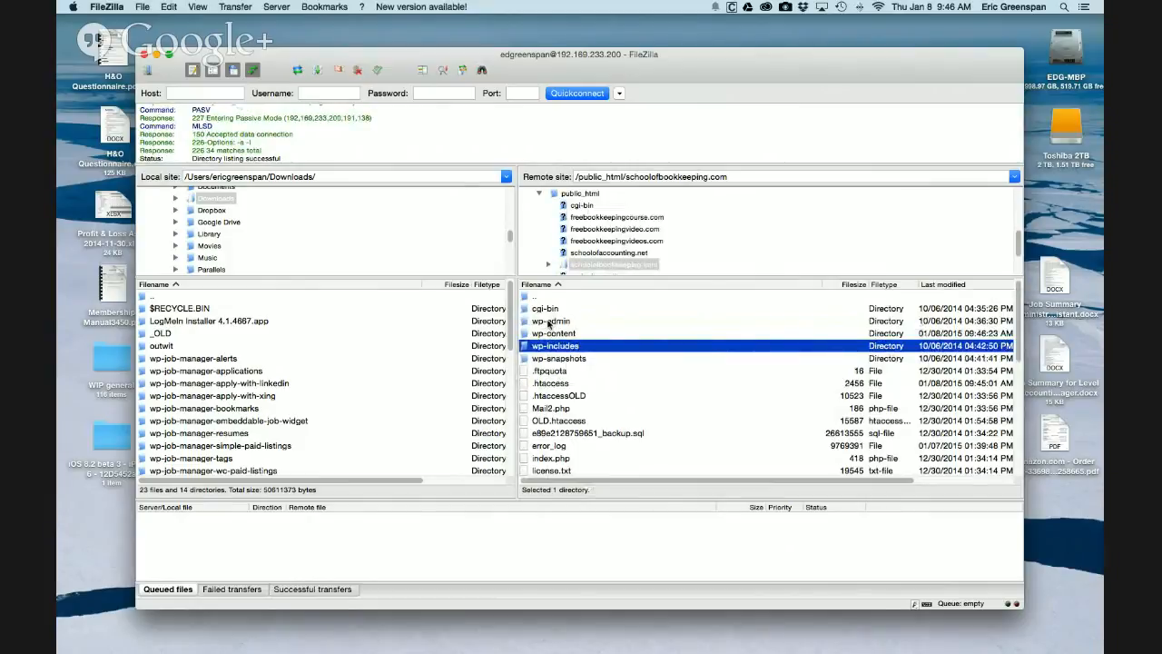
pyautogui.press('Up')
pyautogui.press('Up')
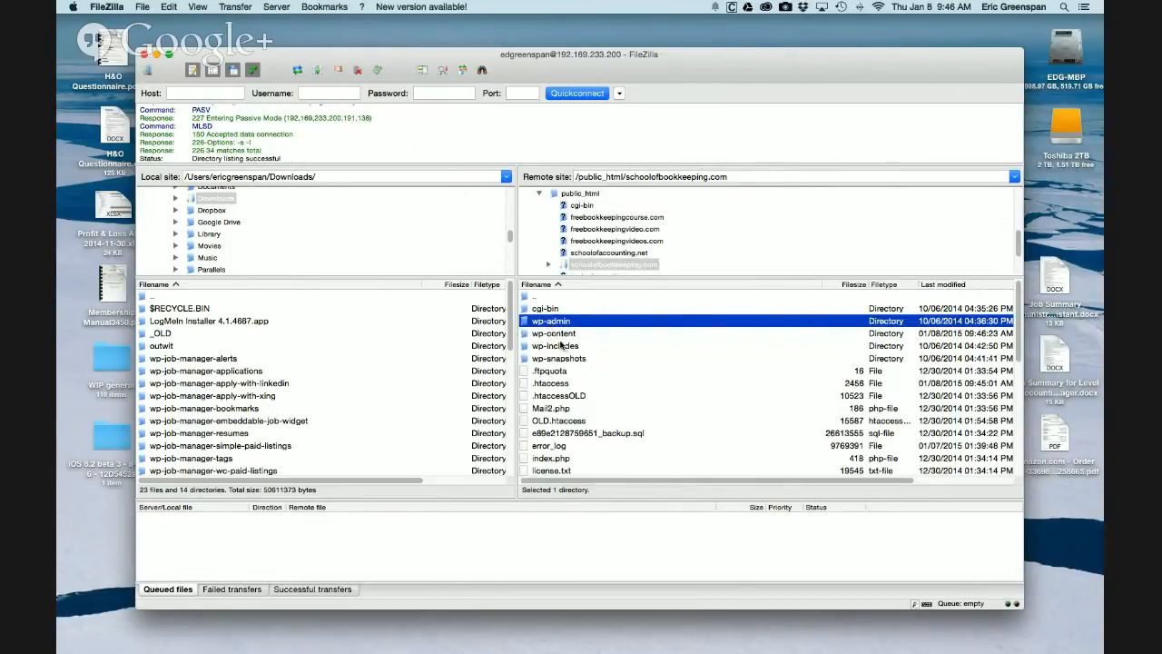
# Open the plugins folder inside wp-content to view the site's plugin directories.
pyautogui.click(559, 336)
pyautogui.doubleClick(559, 334)
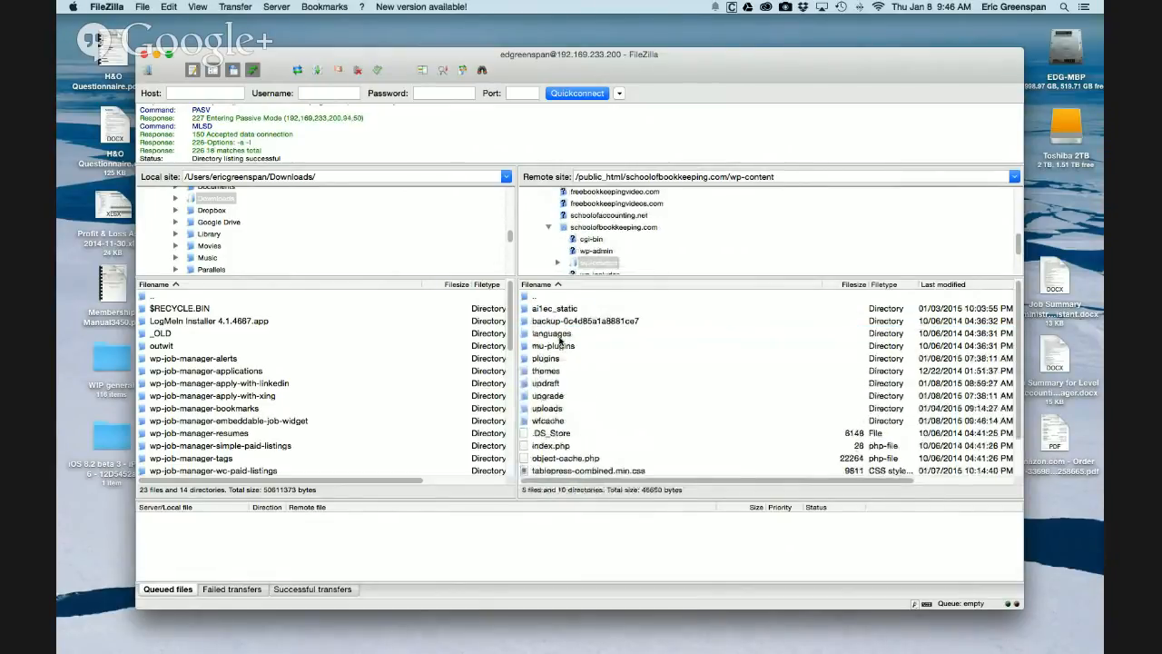
pyautogui.doubleClick(547, 358)
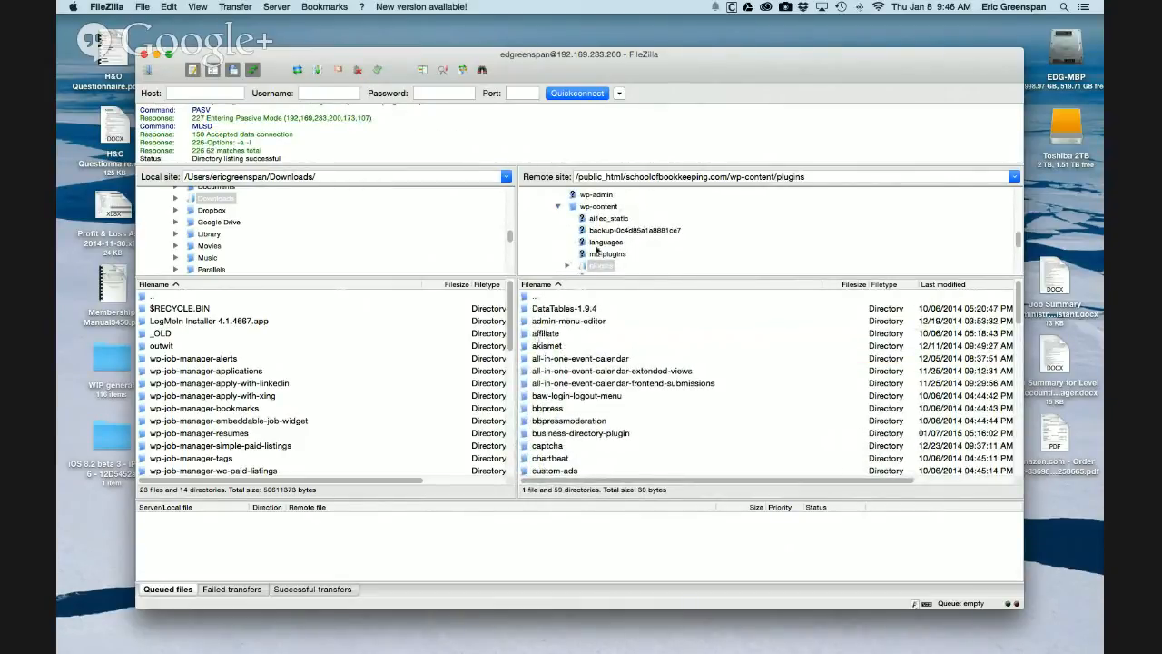
# Go back to wp-content and open its themes folder to view the site's theme directories.
pyautogui.click(598, 207)
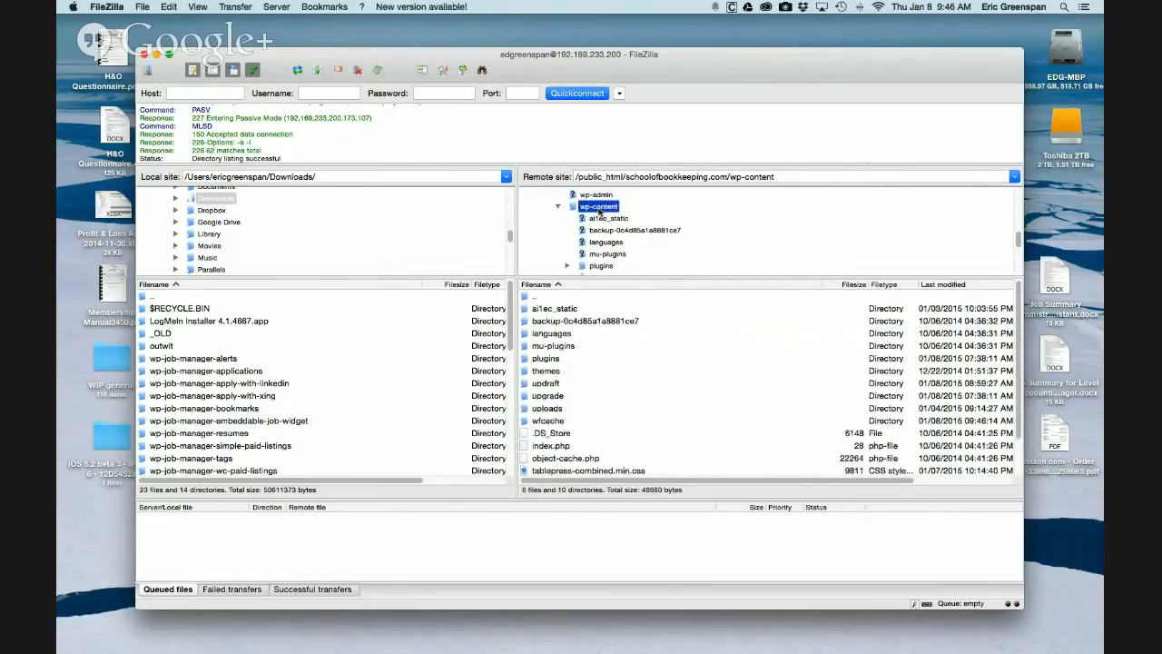
pyautogui.click(546, 373)
pyautogui.doubleClick(546, 372)
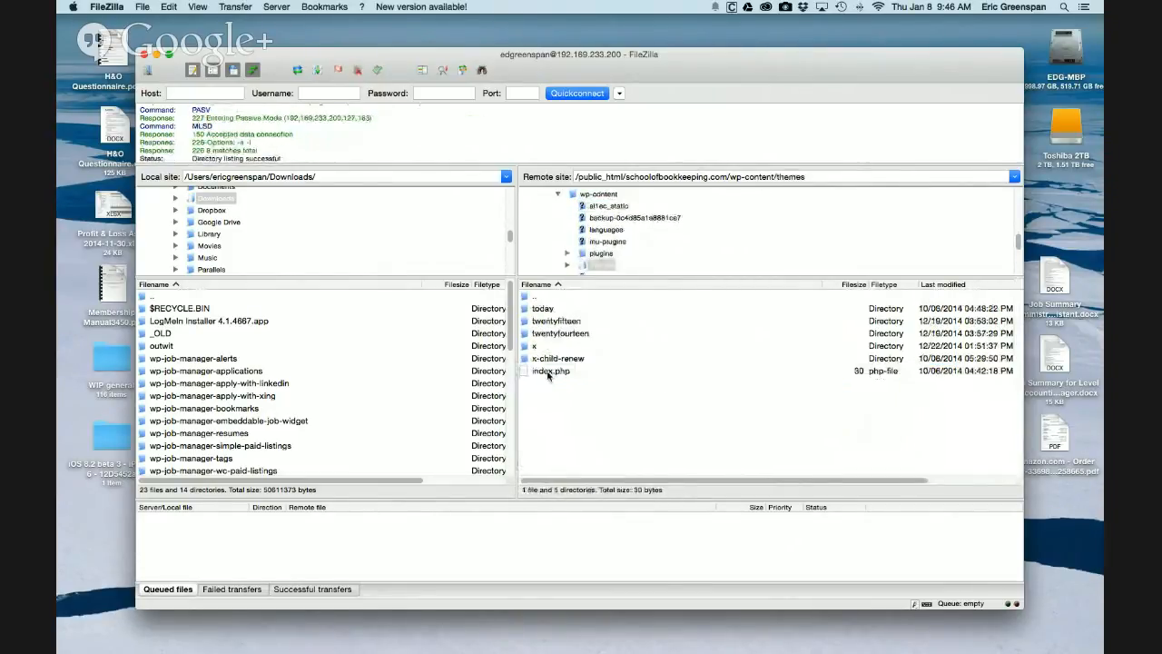
# Go back to the remote wp-content folder and open its uploads folder to view the media directories.
pyautogui.click(598, 196)
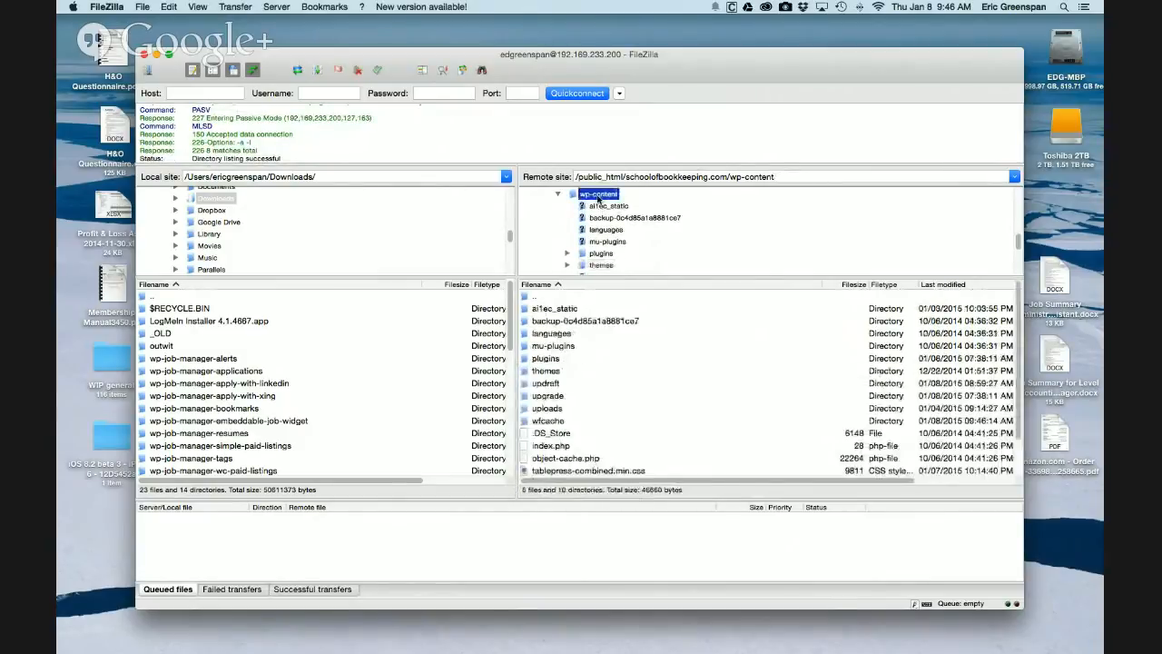
pyautogui.doubleClick(547, 408)
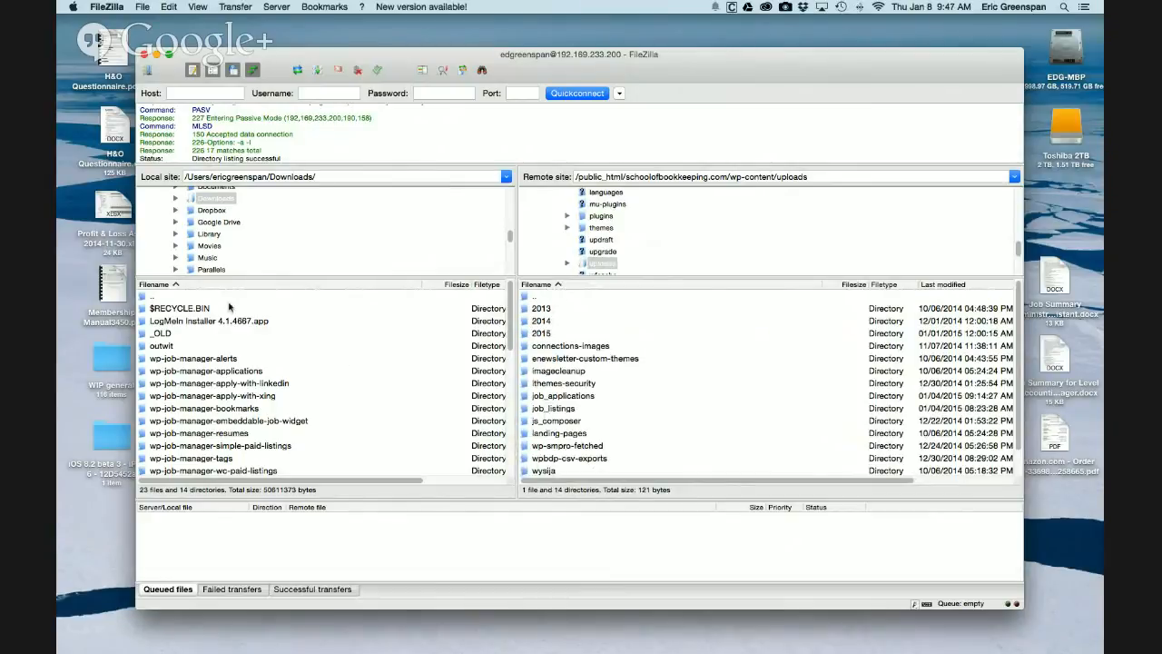
# Browse the local site up from Downloads to the root, and open the user's Documents folder inside Users.
pyautogui.doubleClick(187, 298)
pyautogui.doubleClick(187, 298)
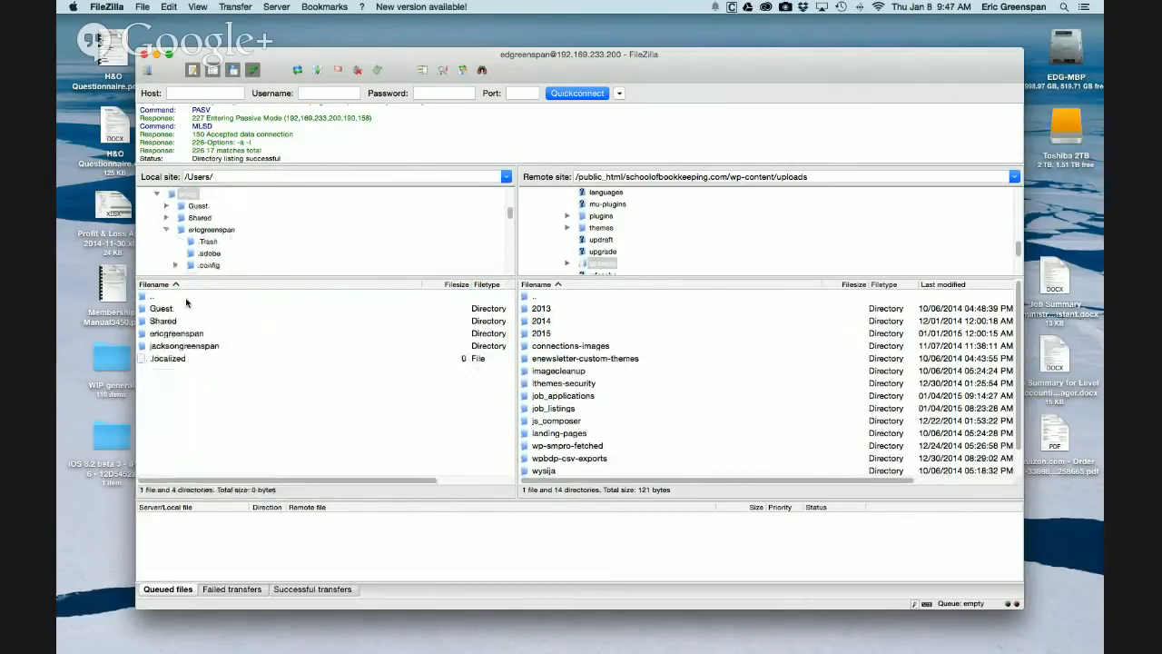
pyautogui.click(186, 298)
pyautogui.doubleClick(186, 300)
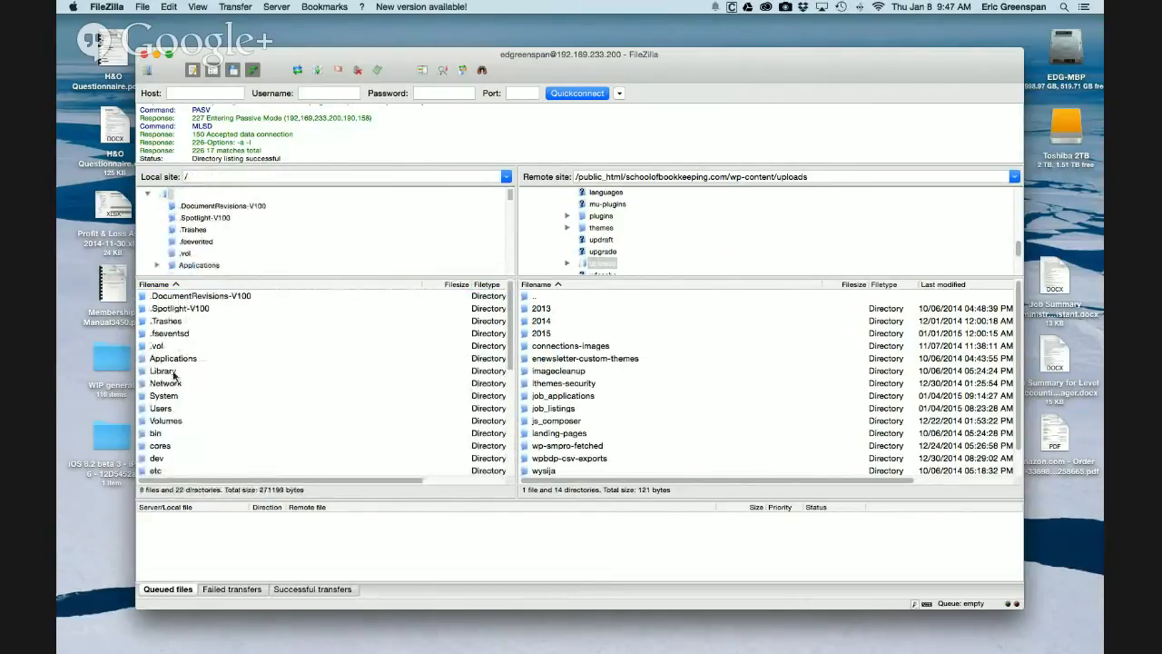
pyautogui.doubleClick(170, 408)
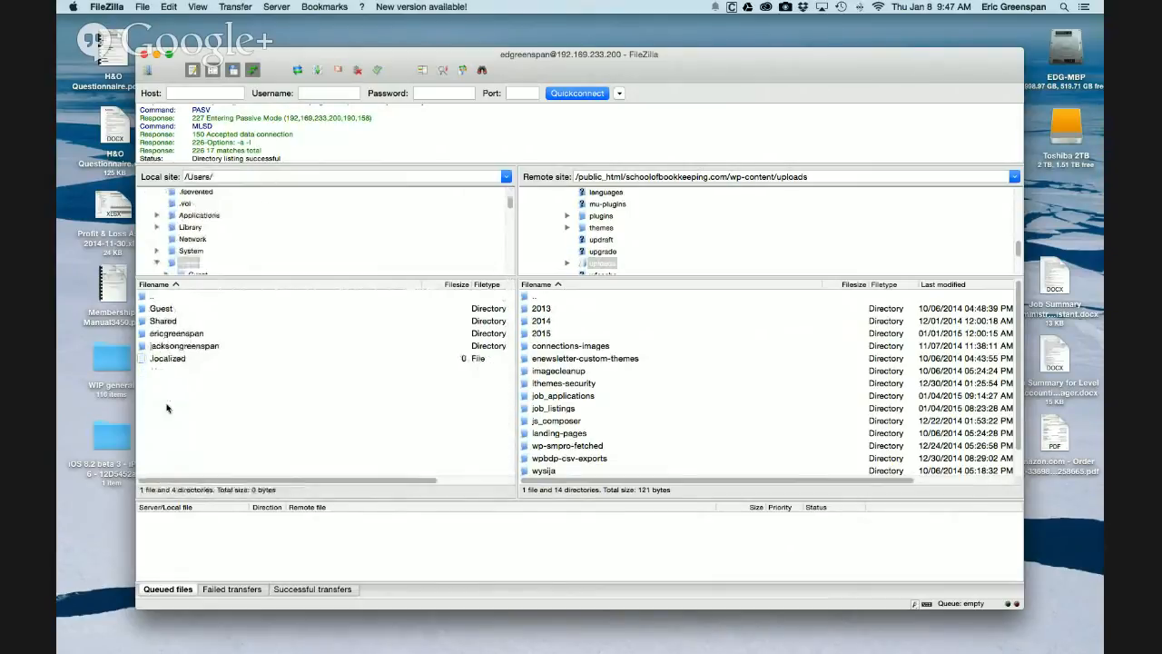
pyautogui.doubleClick(166, 334)
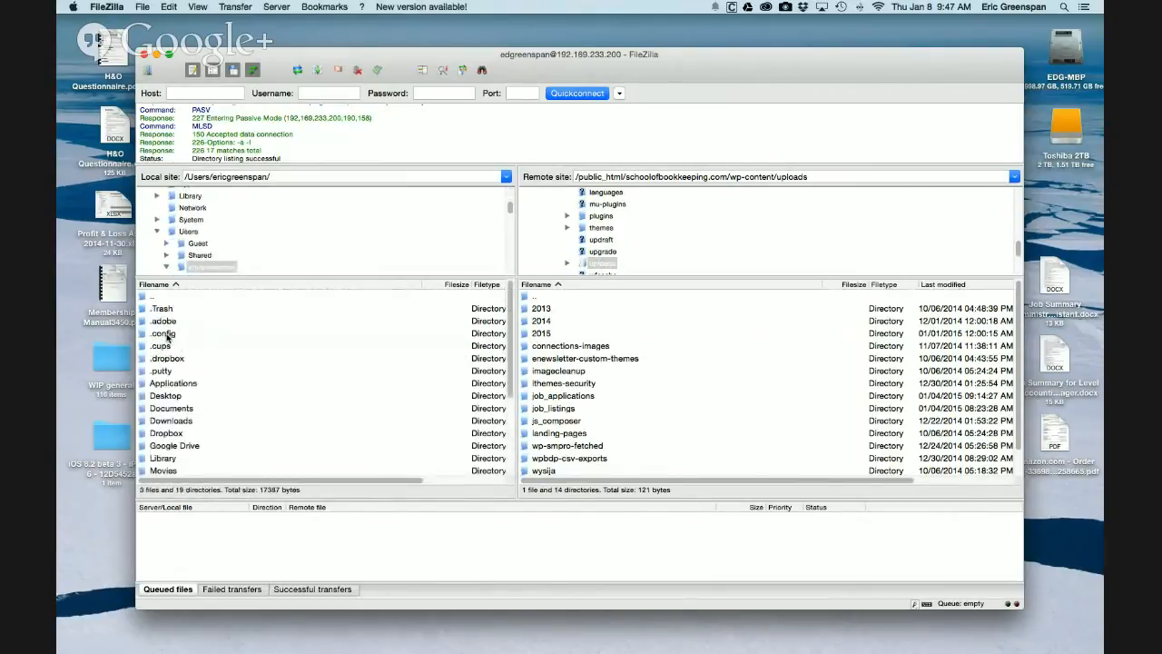
pyautogui.click(171, 408)
pyautogui.doubleClick(171, 408)
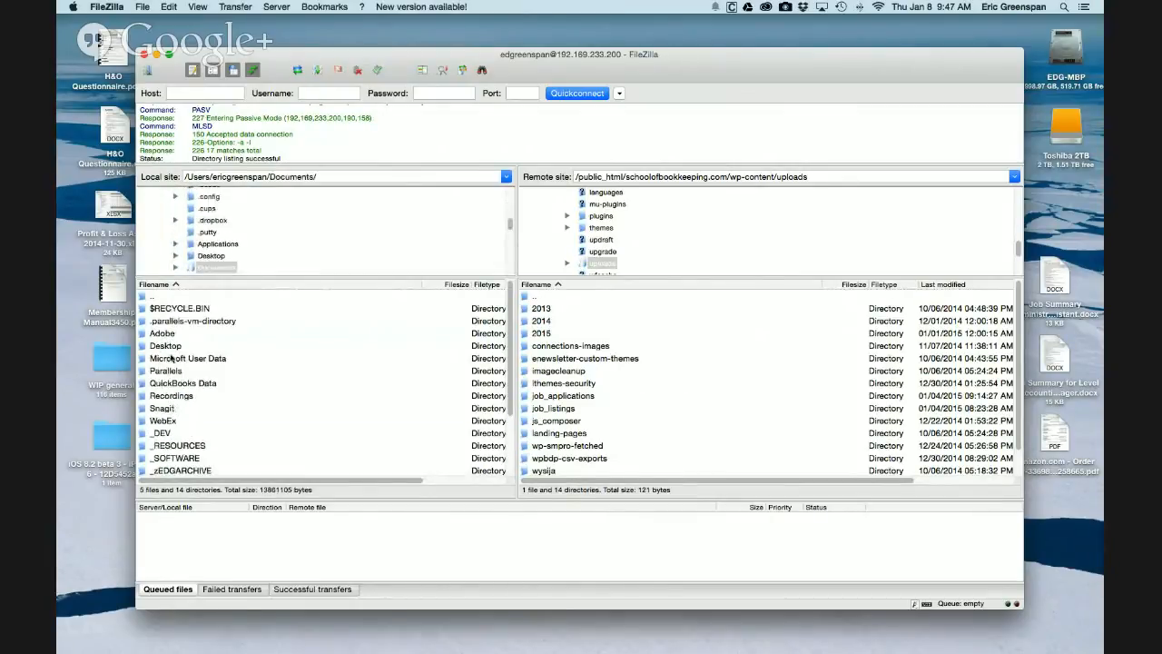
# Open the local _DEV/__SITE BACKUPS/SOB folder and select the 12-23-14 backup folder.
pyautogui.click(166, 434)
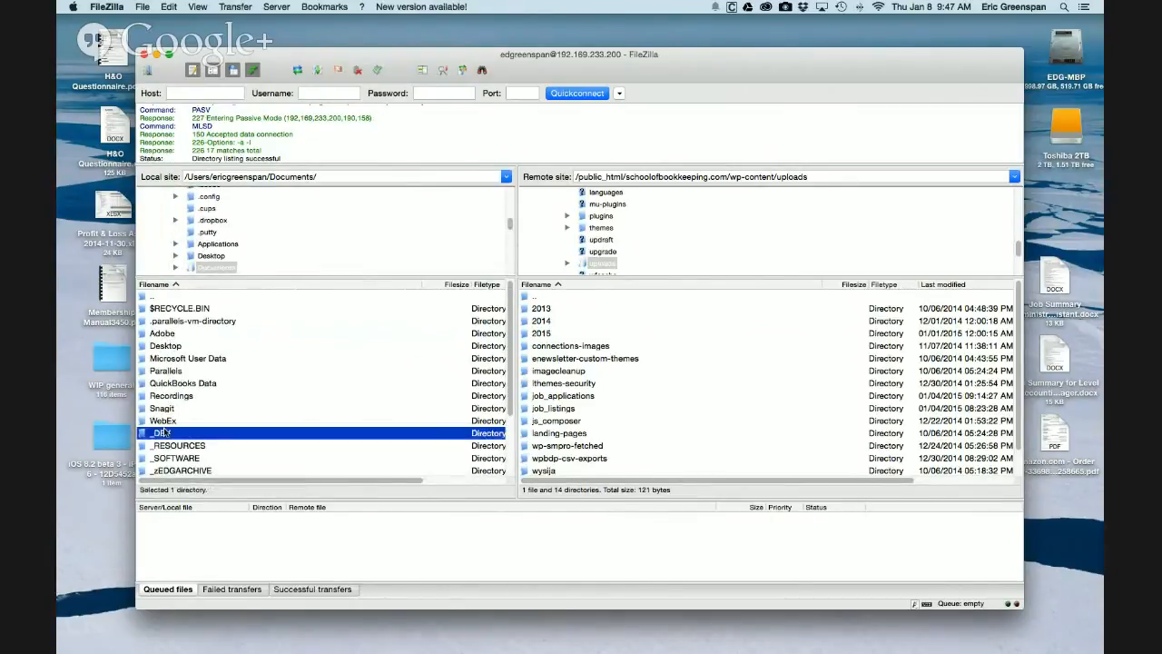
pyautogui.doubleClick(166, 434)
pyautogui.click(174, 311)
pyautogui.doubleClick(174, 311)
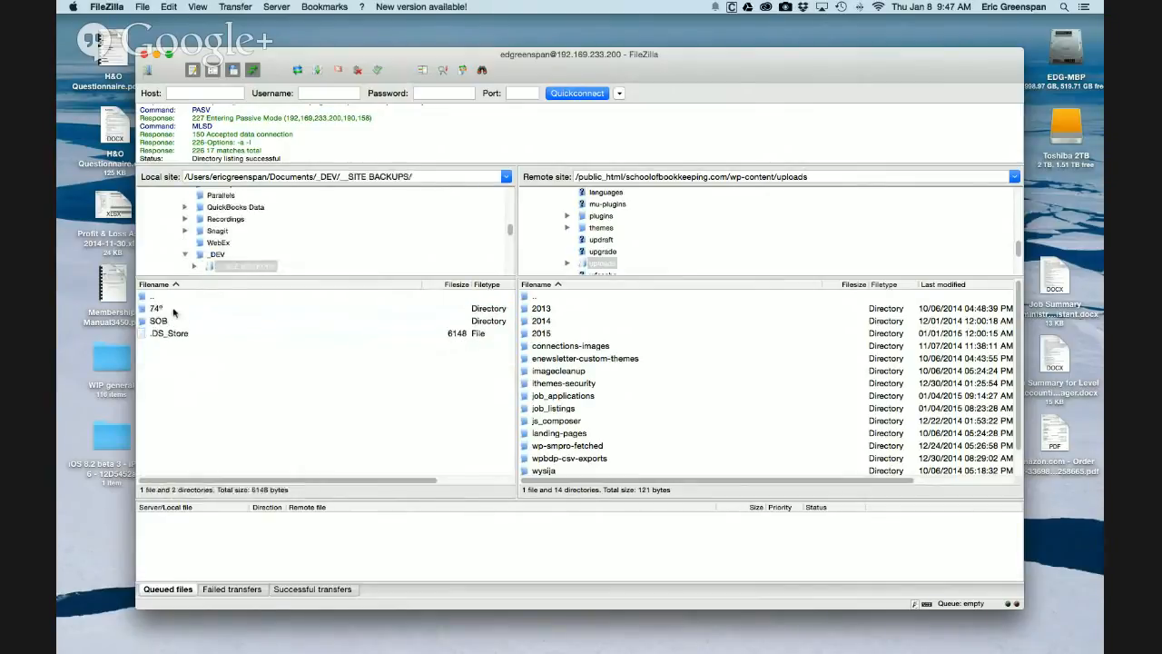
pyautogui.doubleClick(153, 322)
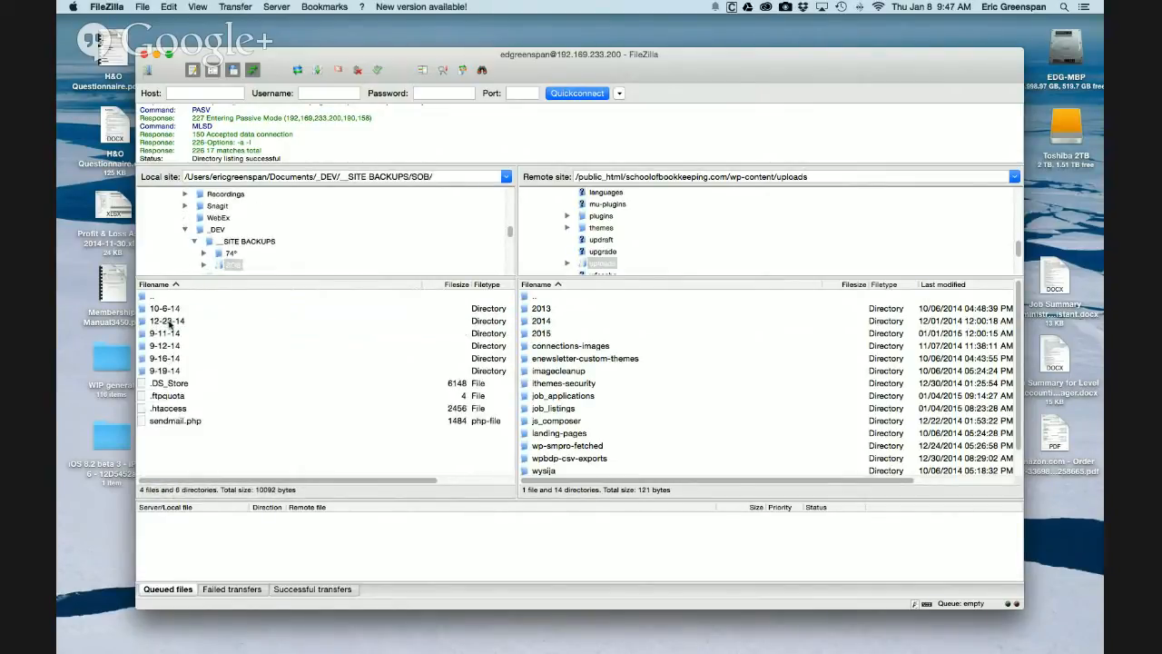
pyautogui.click(168, 322)
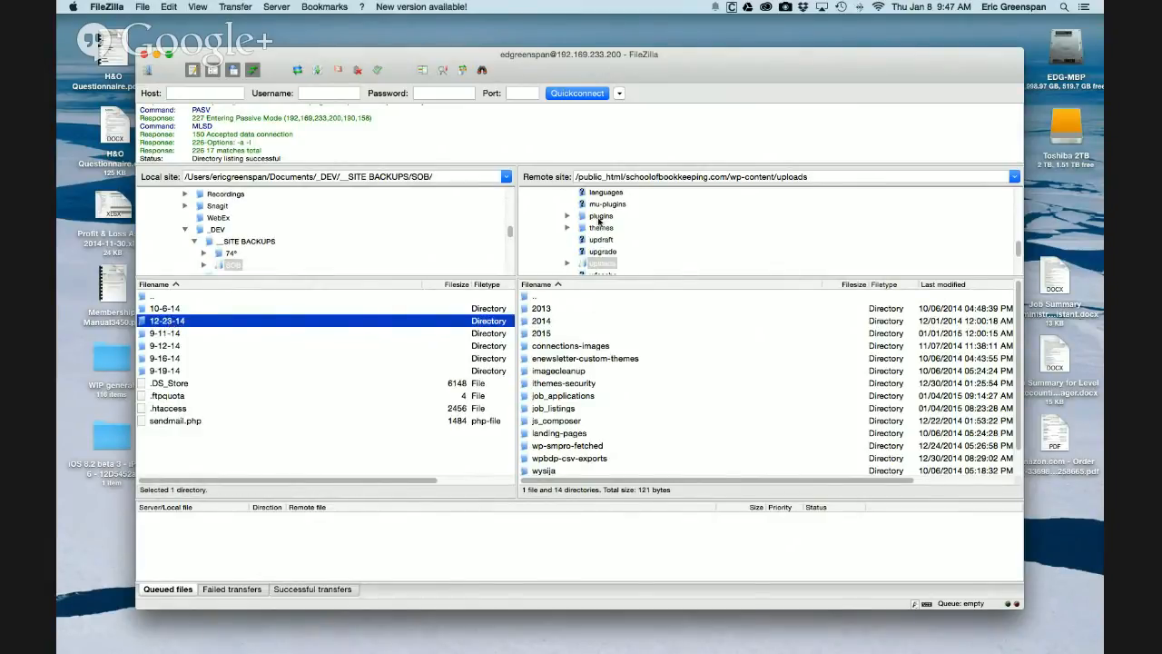
# Go back to the remote public_html folder and select the freebookkeepingcourse.com directory.
pyautogui.scroll(5, 599, 221)
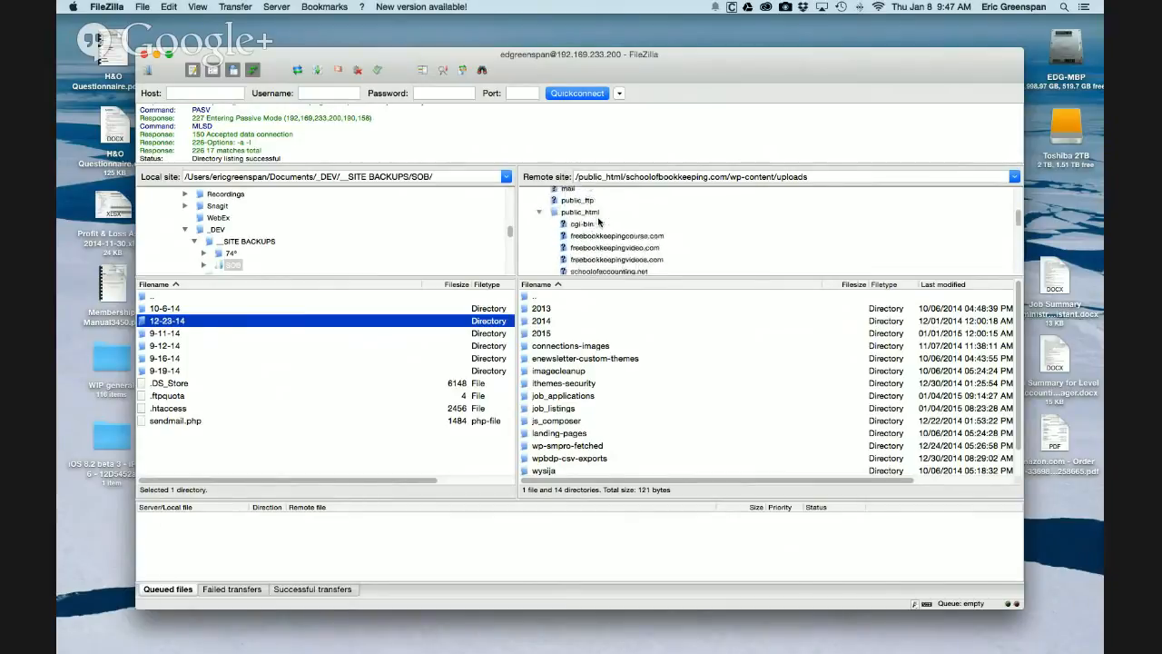
pyautogui.click(578, 215)
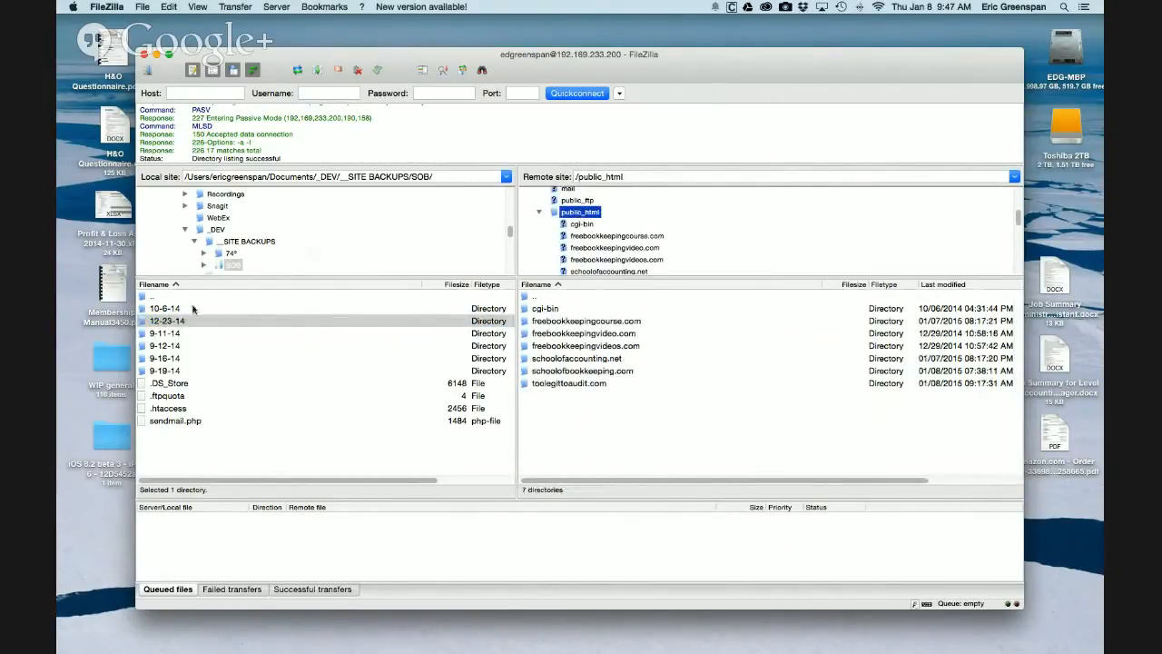
pyautogui.click(572, 325)
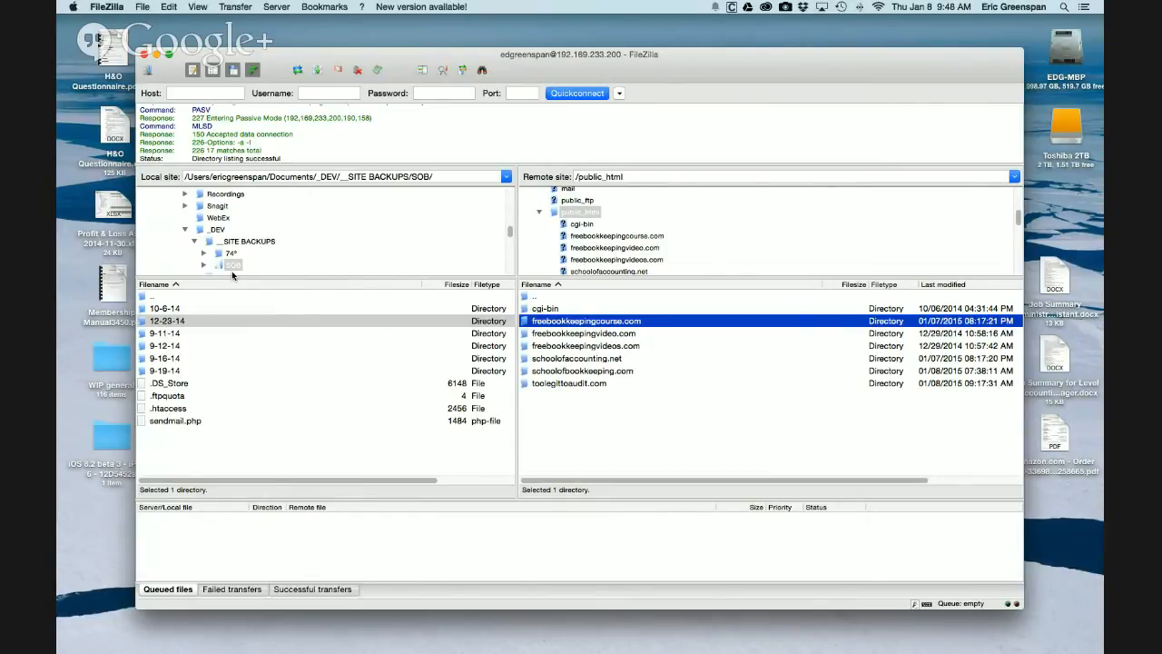
# Close the FileZilla window, switch to Safari and close the Chartbeat dashboard page.
pyautogui.click(144, 55)
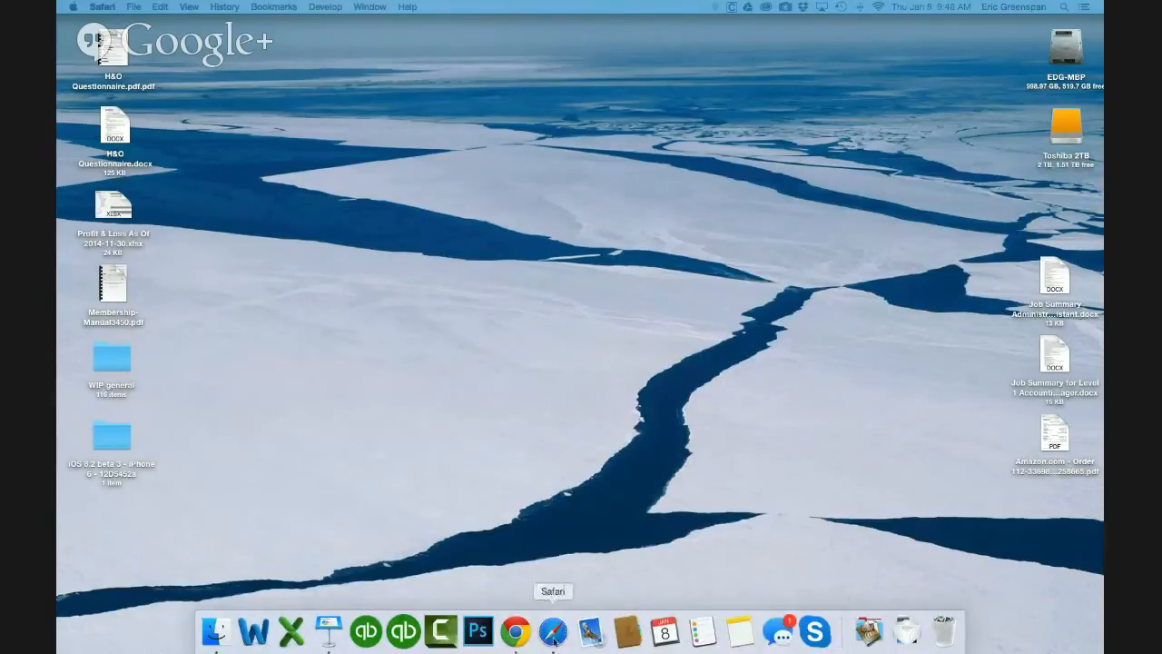
pyautogui.click(552, 632)
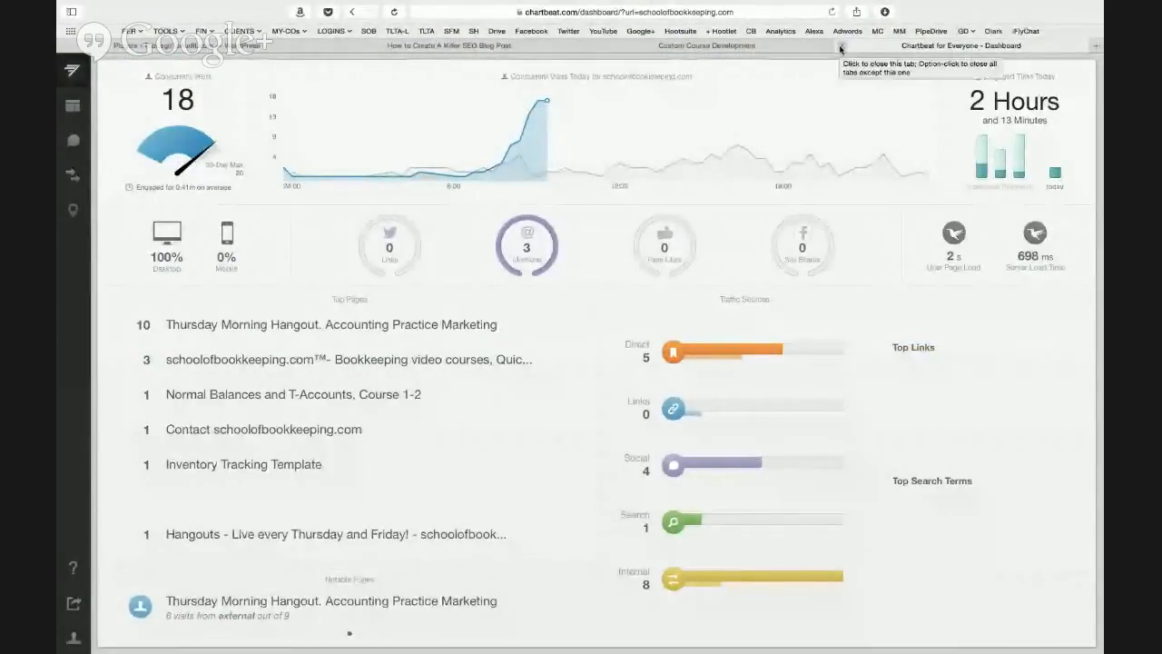
pyautogui.click(840, 48)
# Show the published "How to Create A Killer SEO Blog Post" page and return to the WordPress installed plugins page.
pyautogui.click(424, 44)
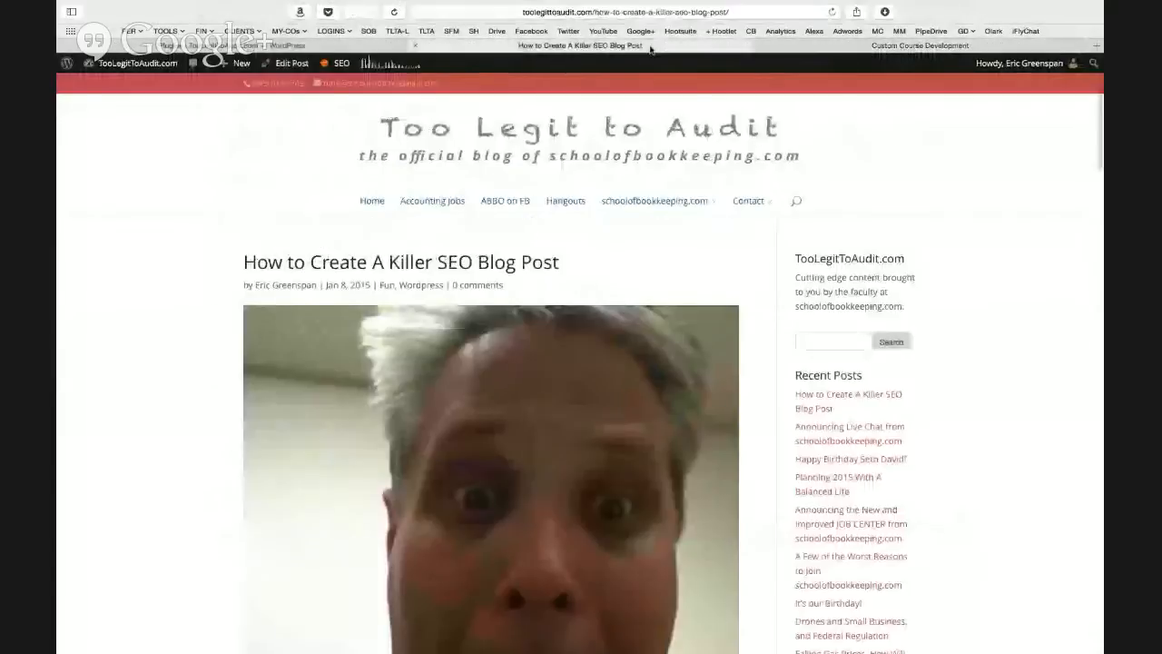
pyautogui.click(359, 47)
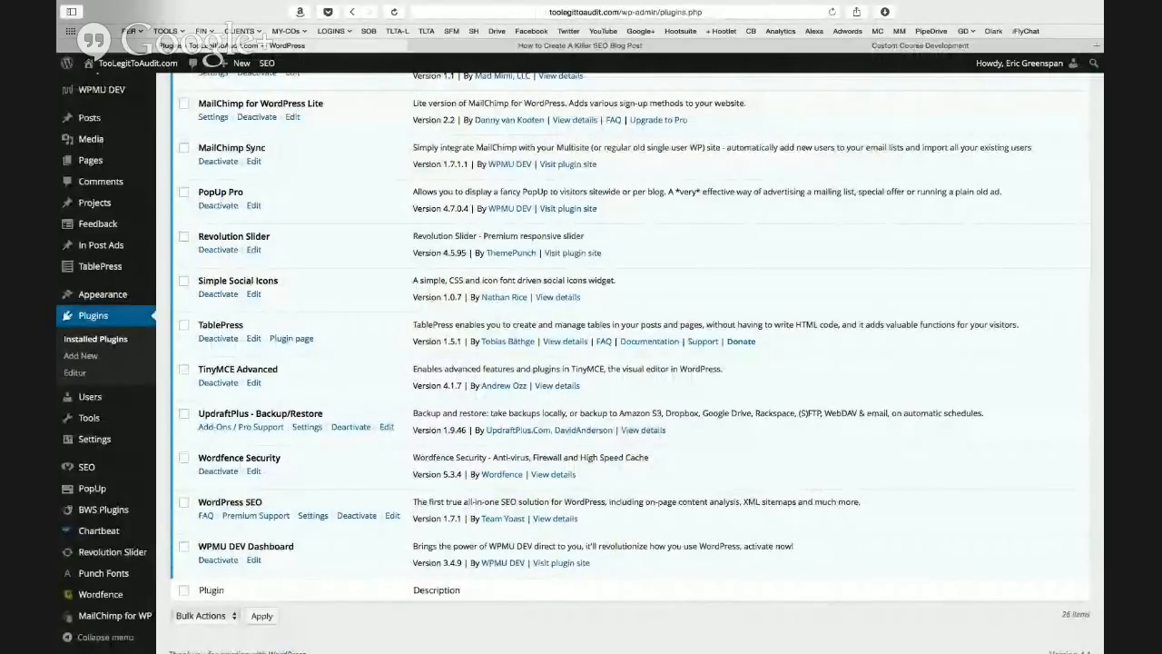
# Switch to Mail, show the Chartbeat high traffic alert for schoolofbookkeeping.com, and close the message.
pyautogui.hotkey('ctrl', 'Left')
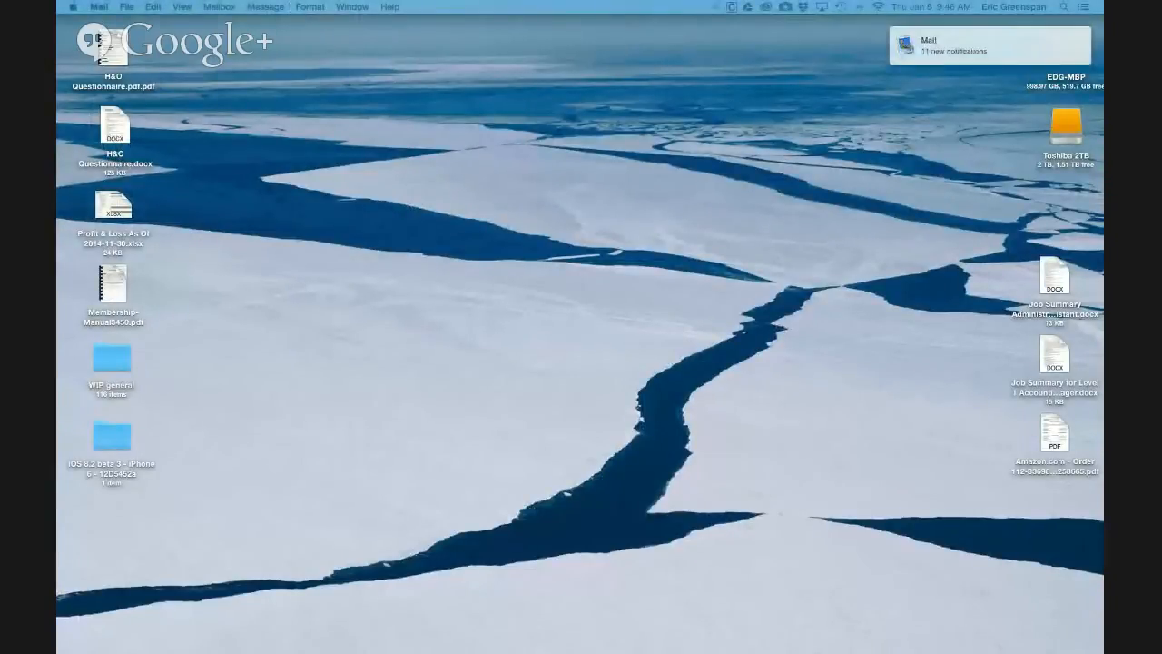
pyautogui.moveTo(58, 64); pyautogui.dragTo(450, 80)
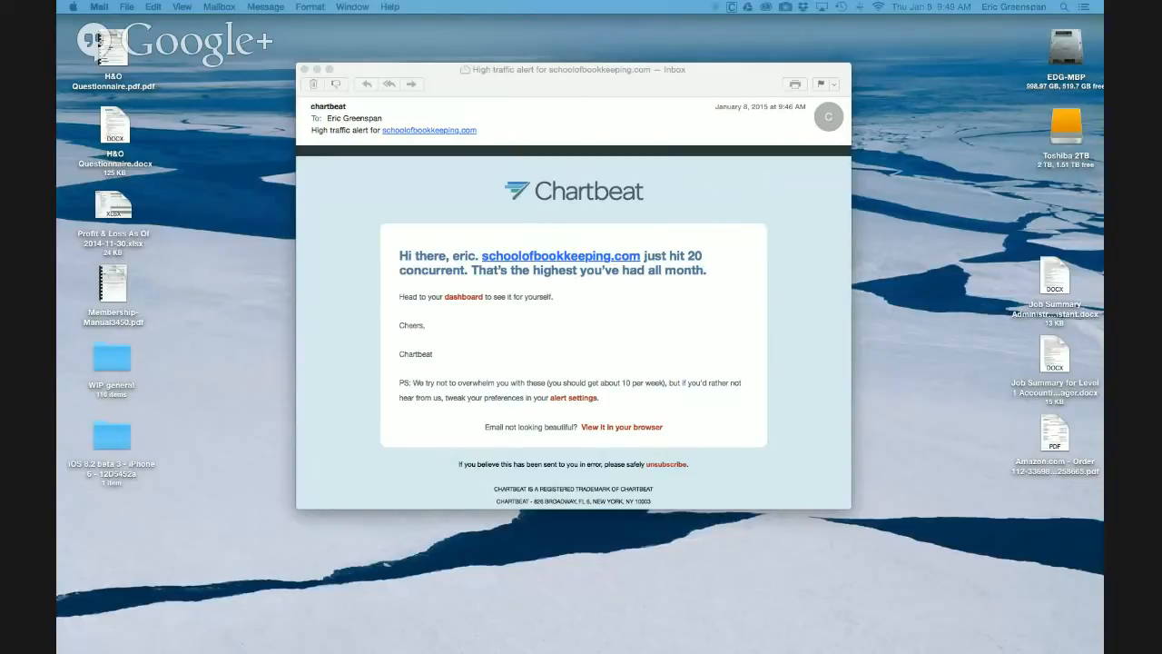
pyautogui.press('super+Tab')
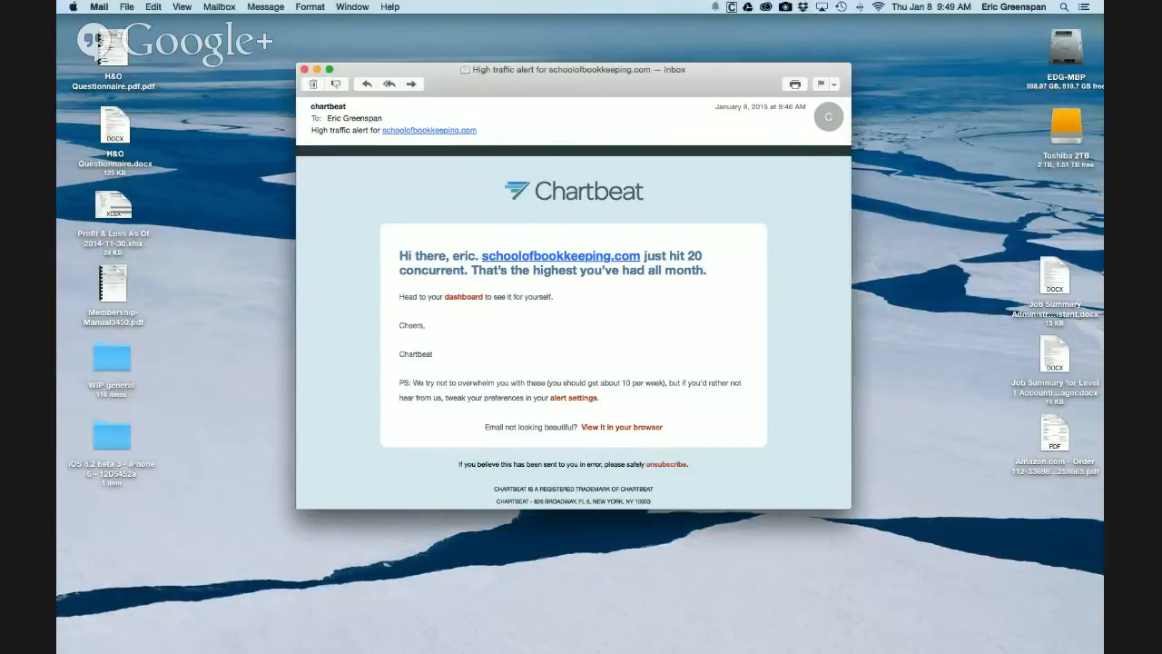
pyautogui.press('super+Tab')
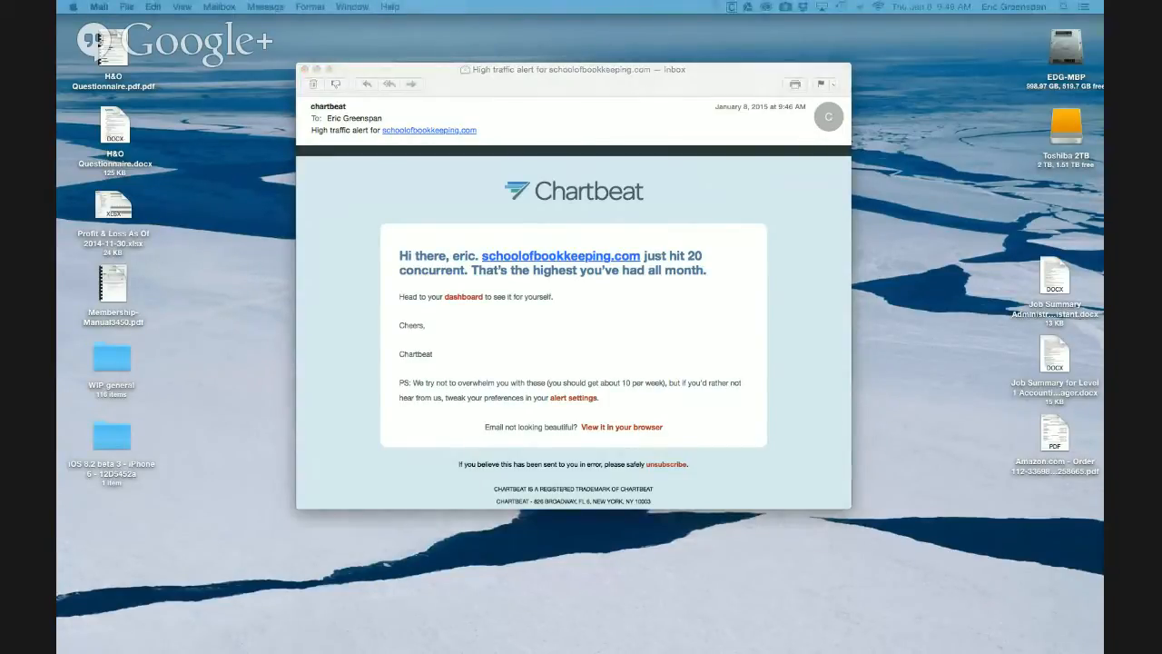
pyautogui.click(306, 71)
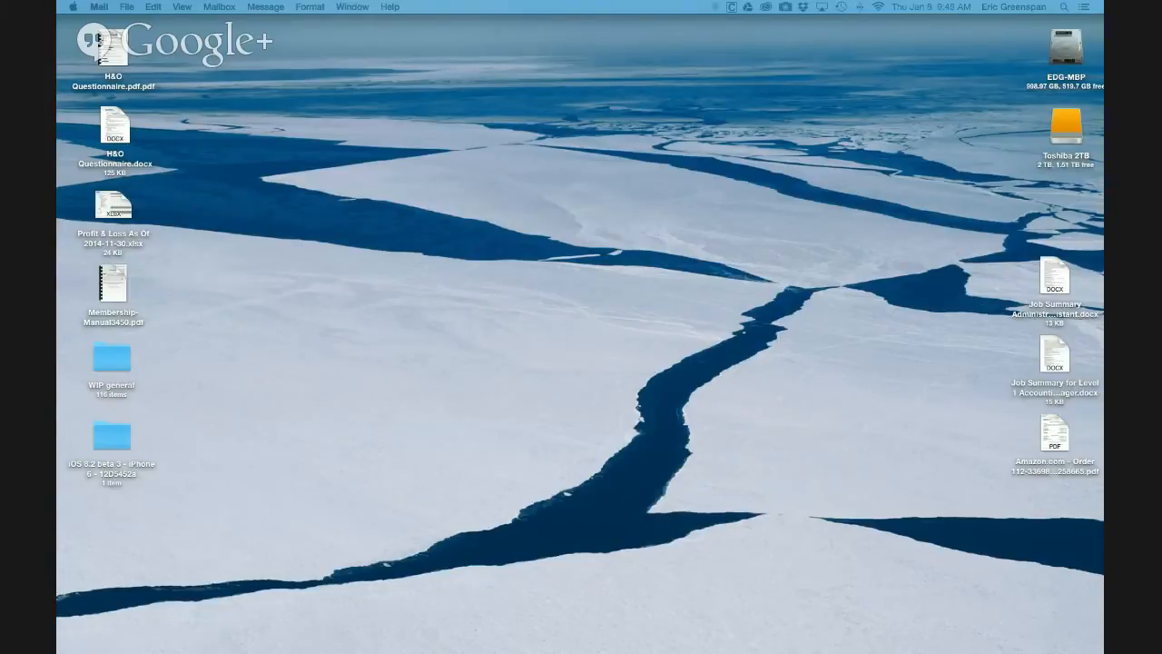
# Return to Safari and open the Wordfence Scan page to review its scan summary and new issues.
pyautogui.click(553, 636)
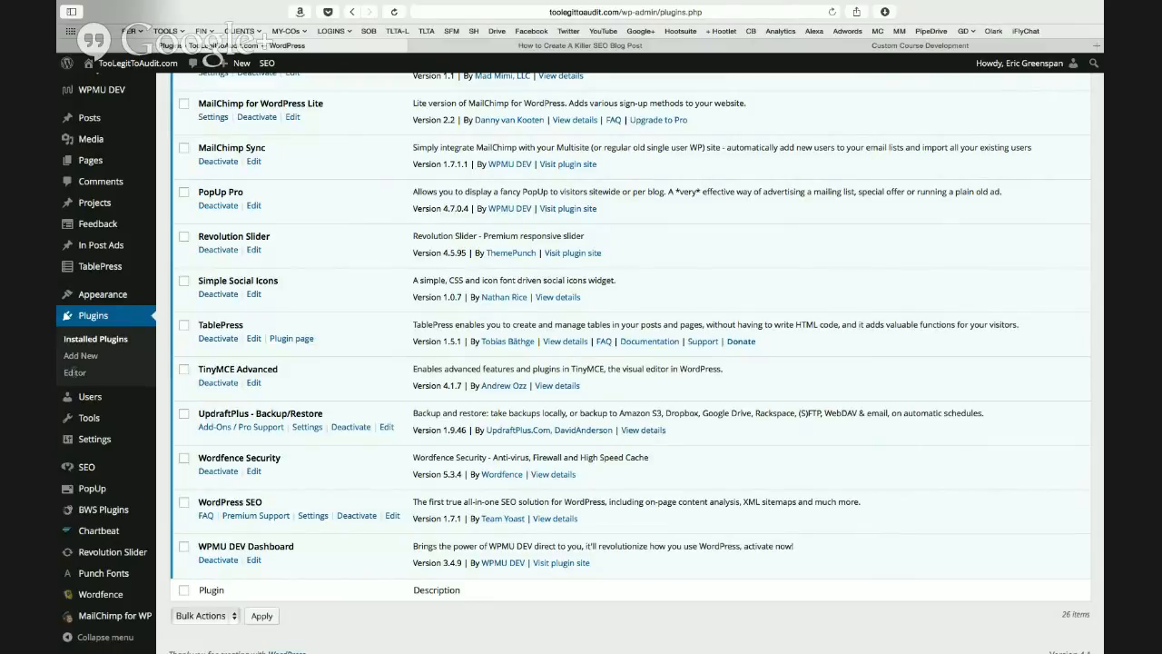
pyautogui.click(95, 597)
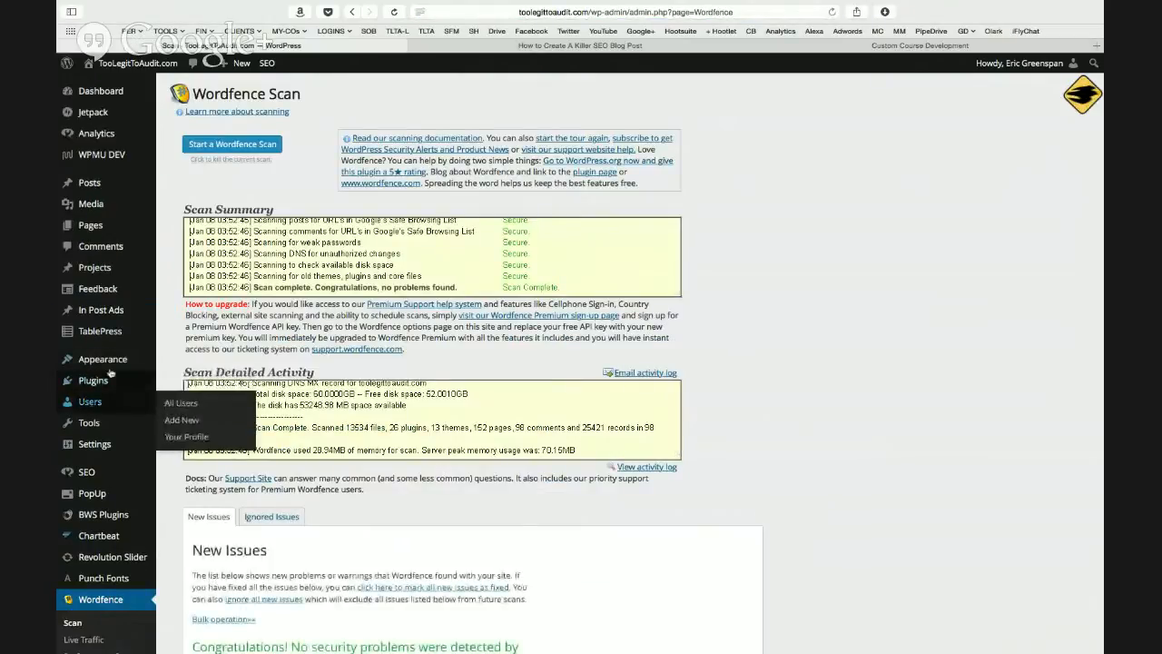
pyautogui.moveTo(95, 443)
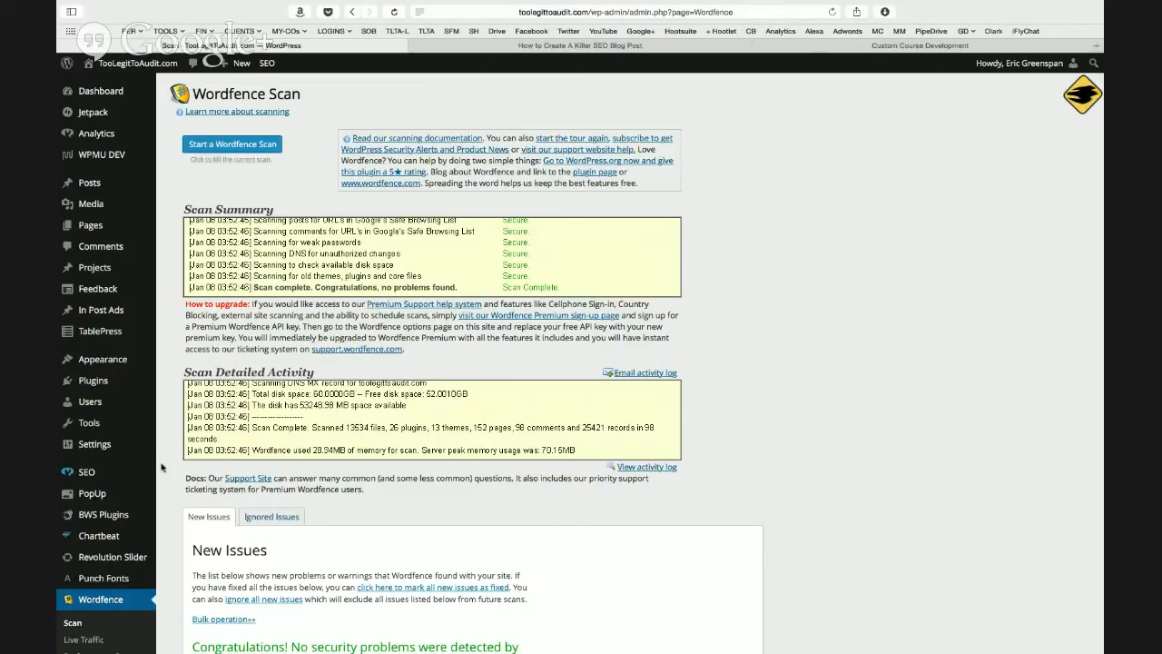
pyautogui.scroll(-3, 105, 472)
pyautogui.scroll(-1, 107, 475)
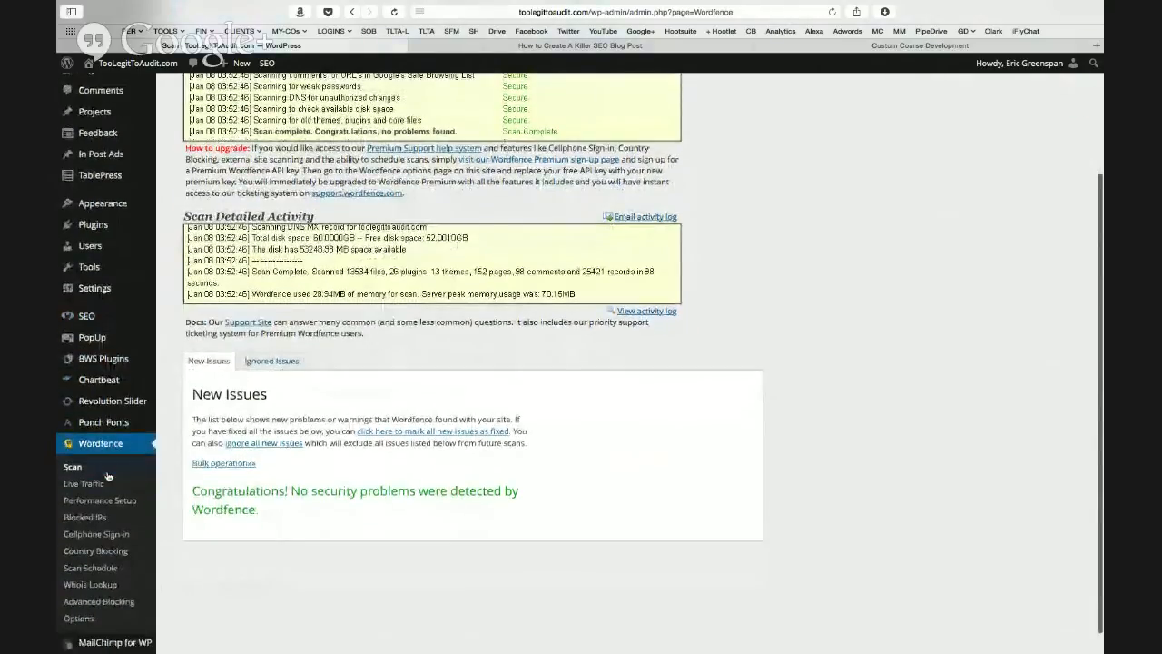
pyautogui.scroll(-1, 107, 476)
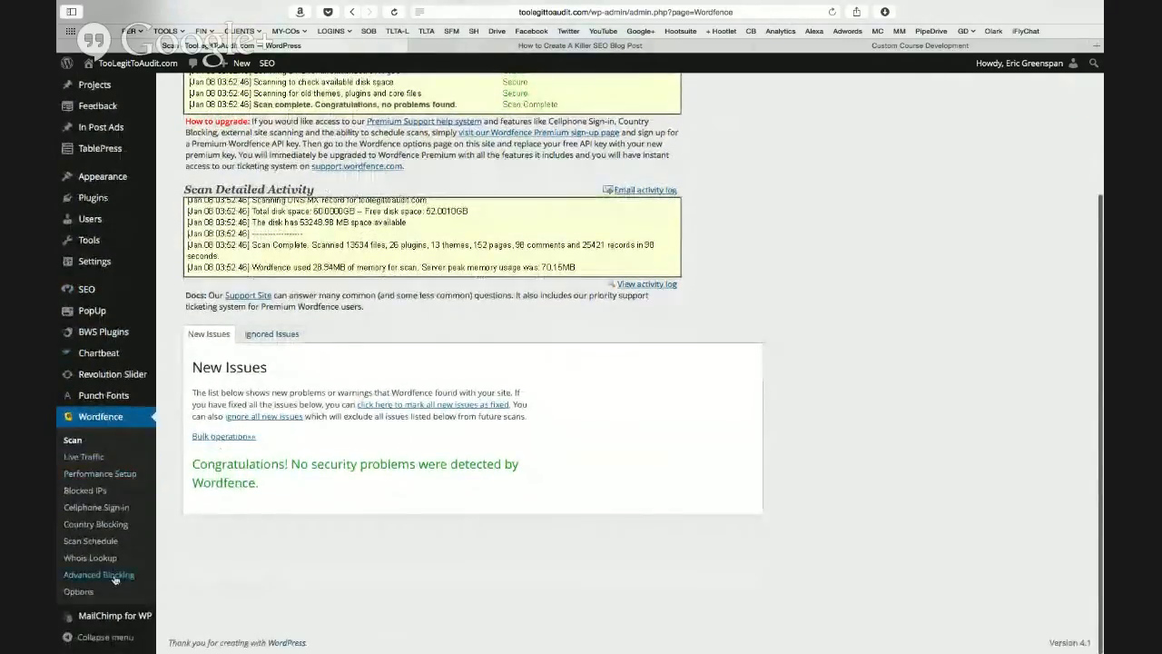
# Open the Wordfence options and look over the alerts, scans to include, firewall rules and login security settings.
pyautogui.click(78, 592)
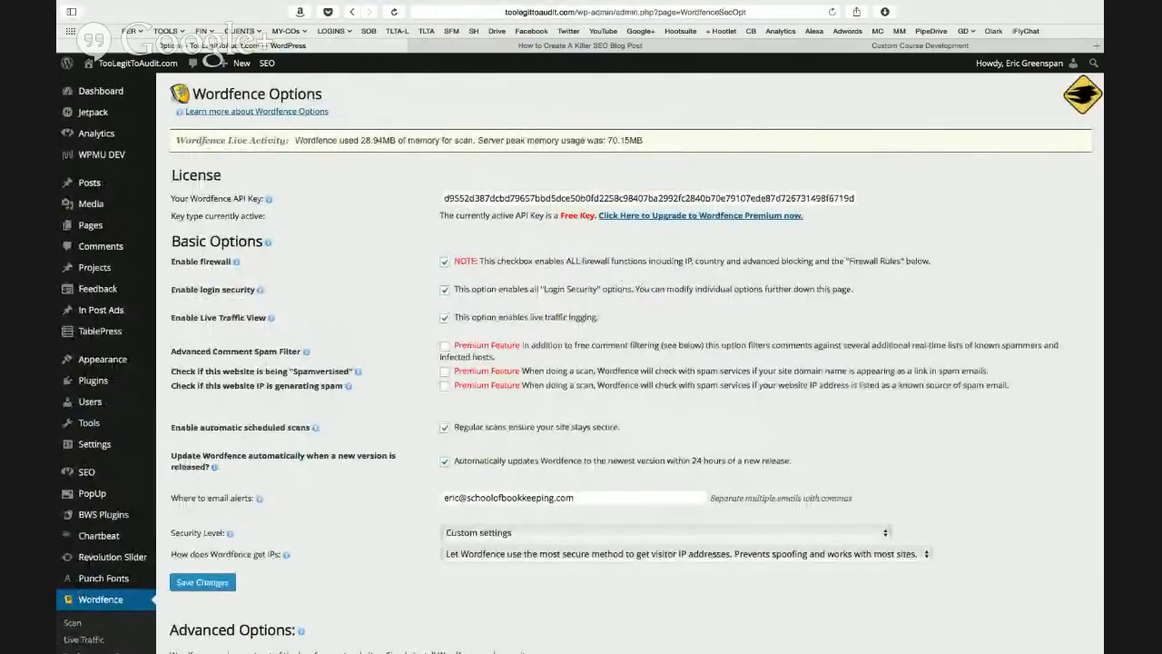
pyautogui.scroll(-5, 281, 382)
pyautogui.scroll(-3, 281, 382)
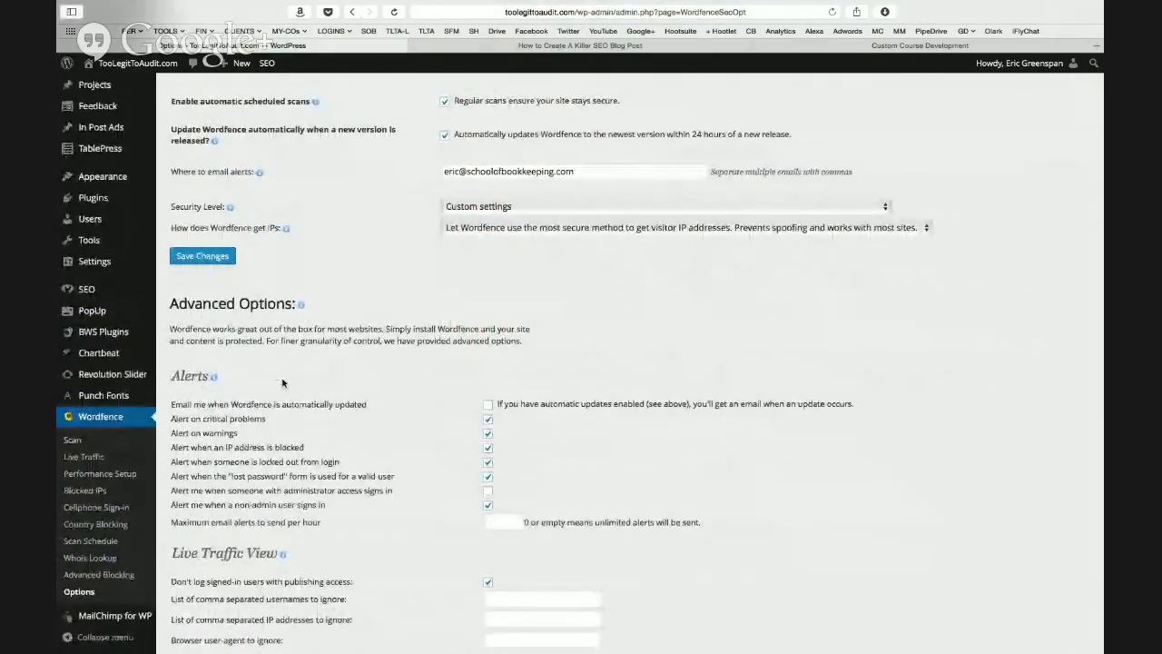
pyautogui.scroll(-10, 281, 382)
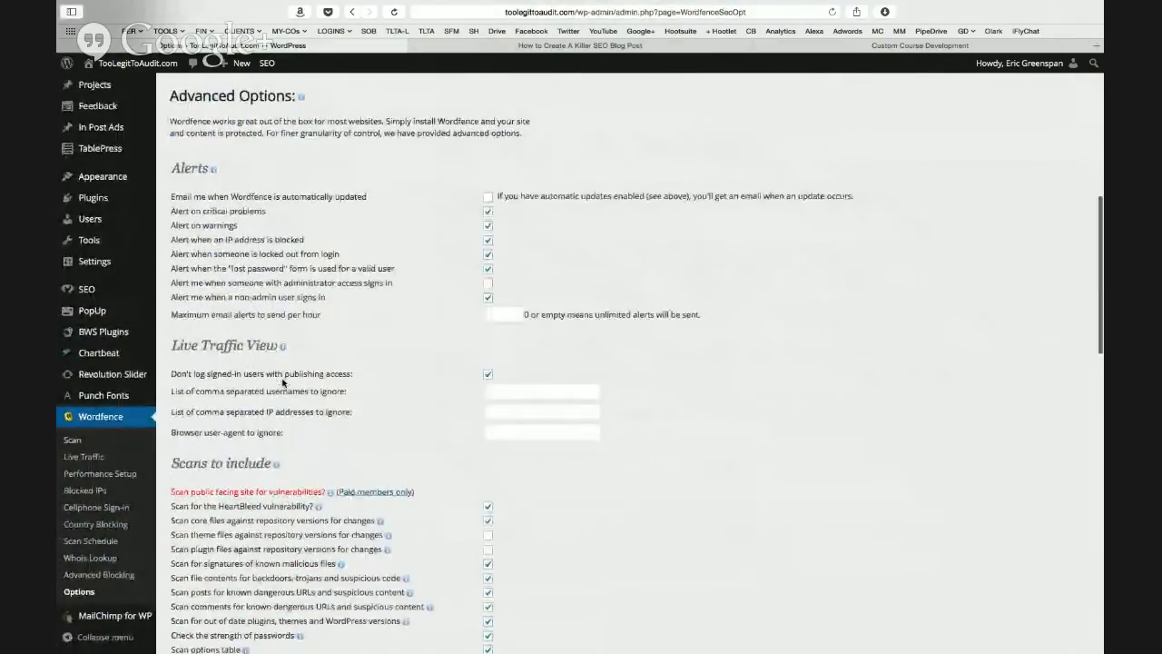
pyautogui.scroll(-12, 281, 382)
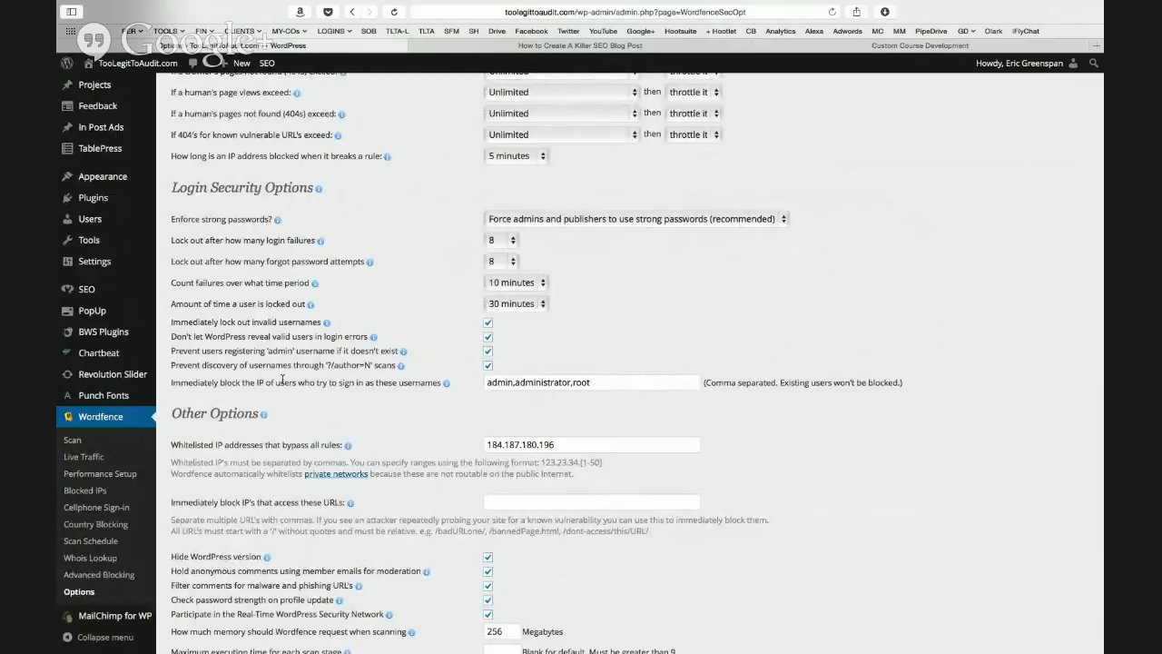
pyautogui.scroll(5, 227, 376)
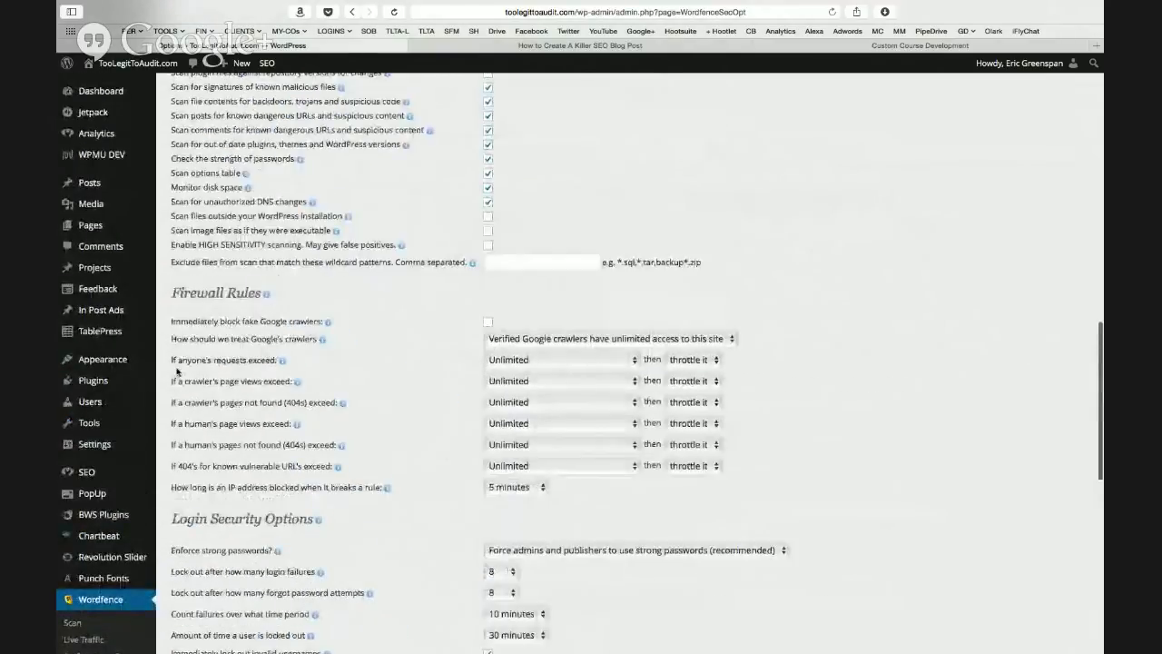
pyautogui.moveTo(103, 401)
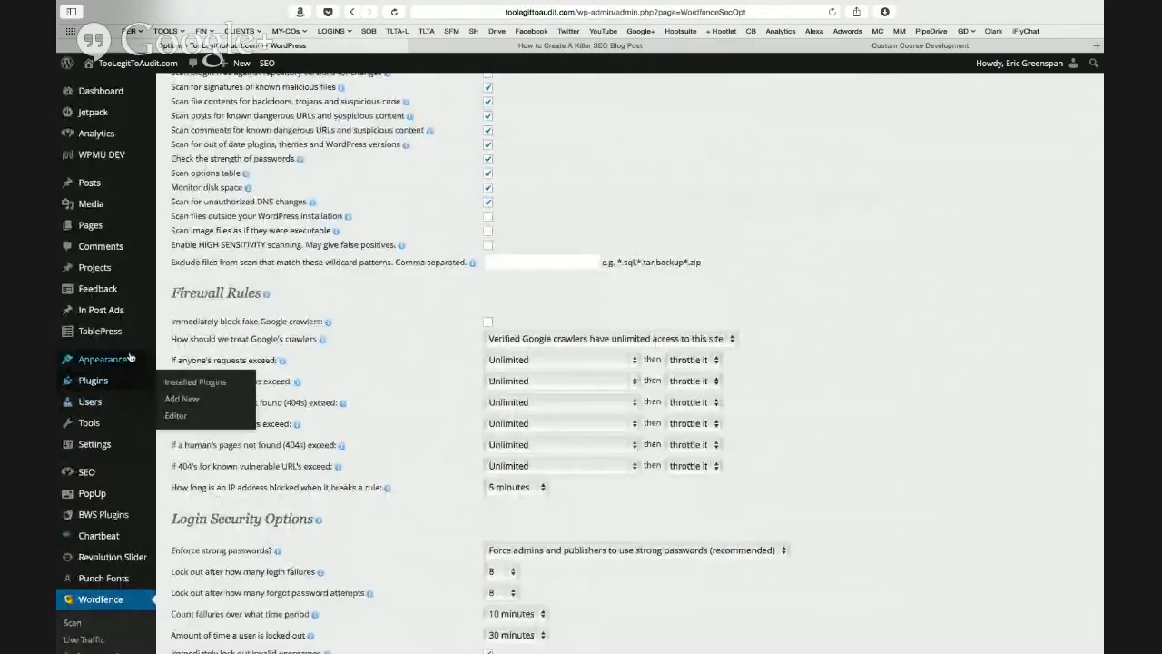
pyautogui.scroll(10, 145, 467)
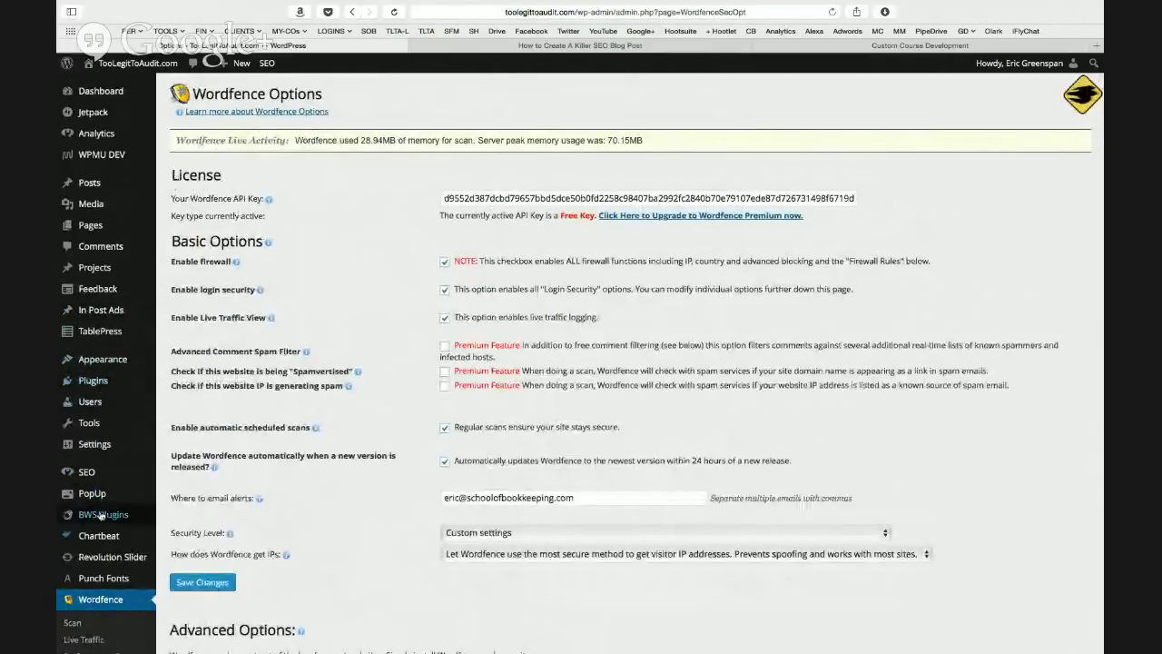
# Return to the WordPress installed plugins page and look through the list of plugins.
pyautogui.click(94, 381)
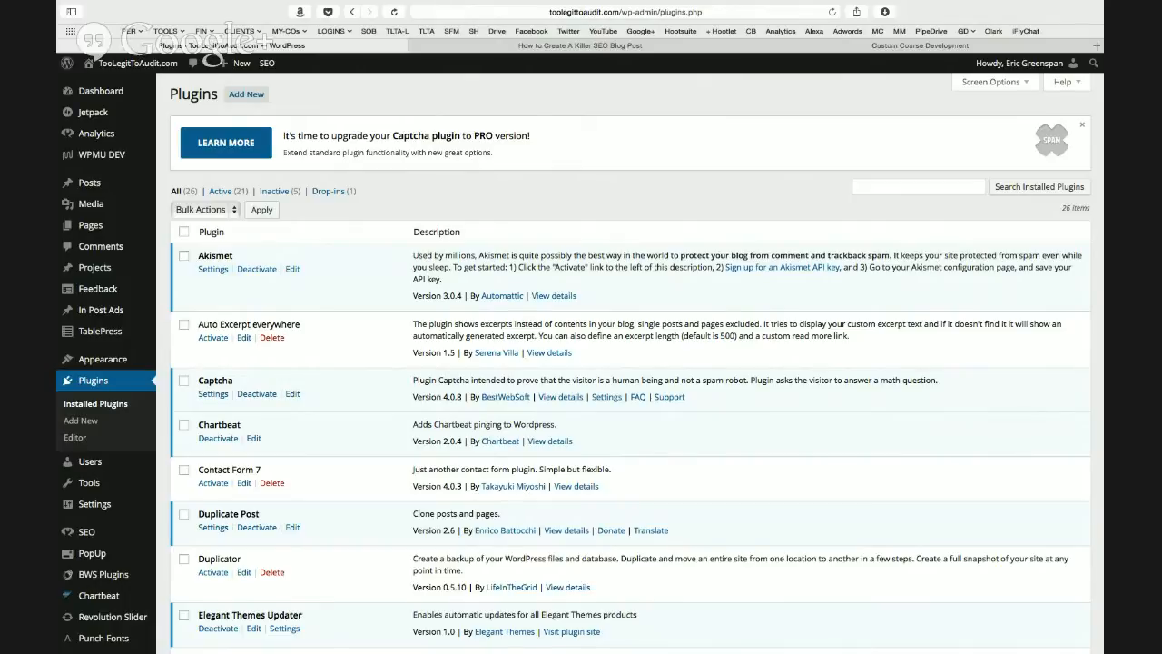
pyautogui.scroll(-10, 281, 423)
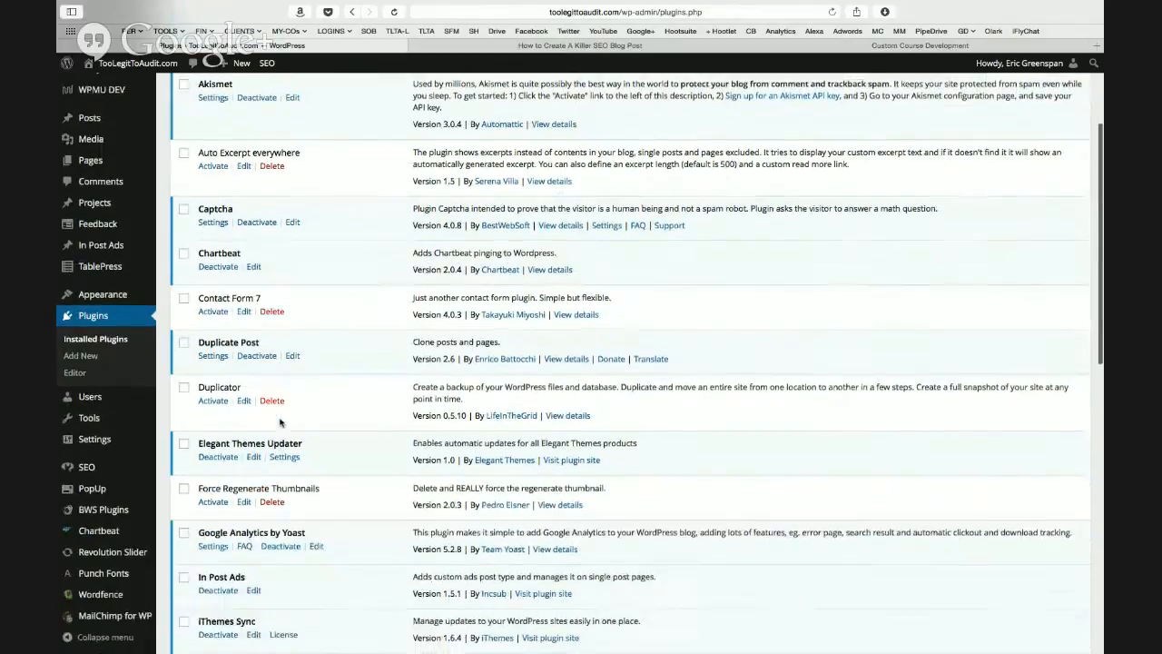
pyautogui.scroll(-5, 282, 423)
pyautogui.scroll(-3, 280, 422)
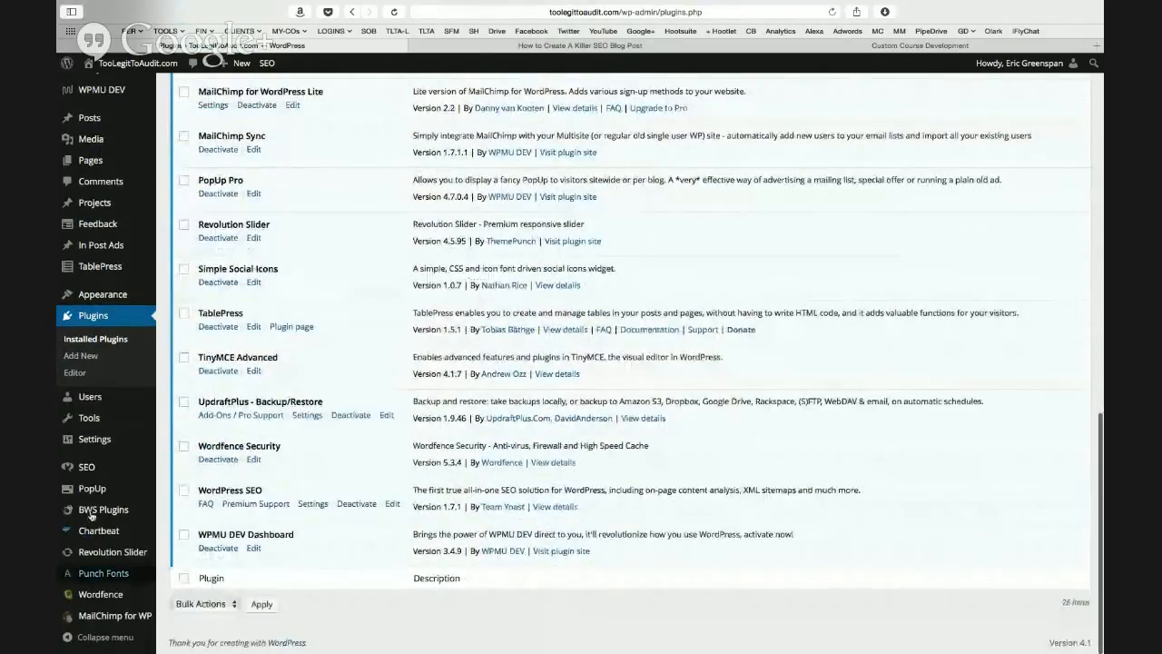
pyautogui.scroll(4, 95, 309)
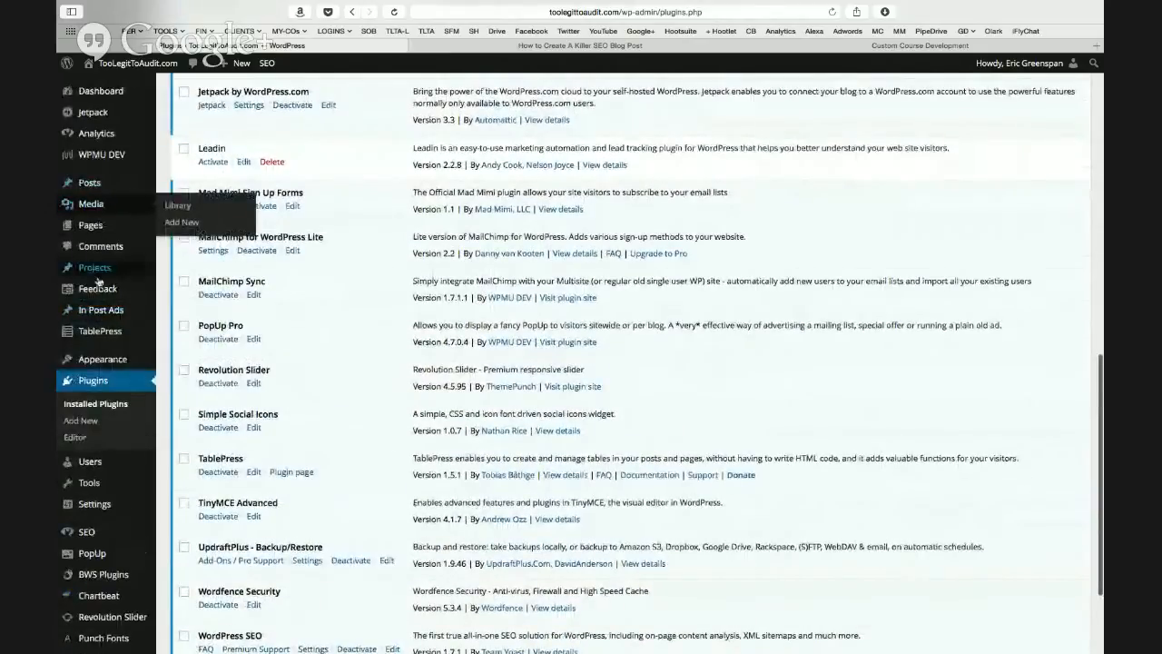
# Open the Social settings of Yoast WordPress SEO to show the Facebook Open Graph options.
pyautogui.scroll(-3, 91, 299)
pyautogui.moveTo(90, 473)
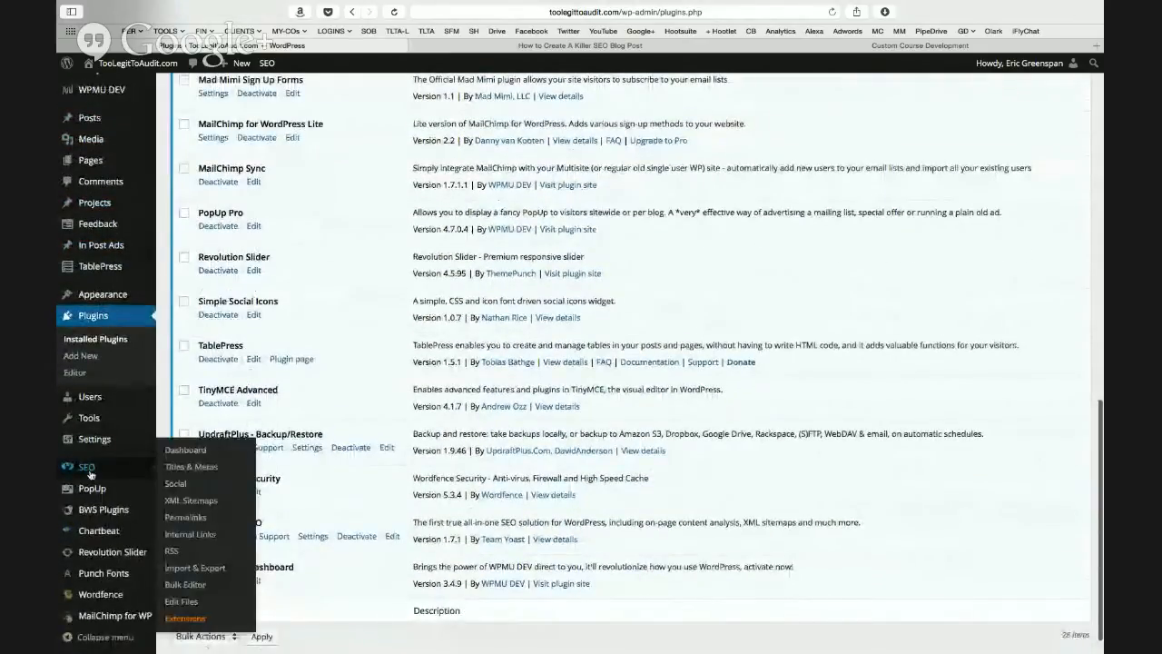
pyautogui.click(182, 485)
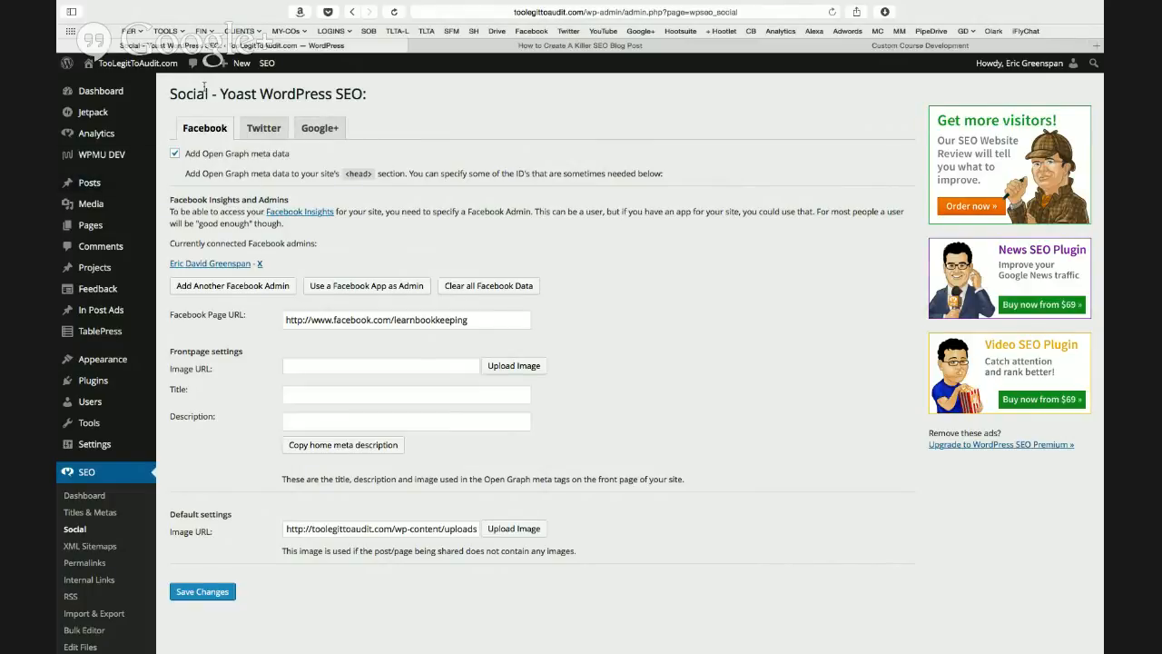
# Load the Facebook Debugger in place of the published blog post page and copy the debugger's web address.
pyautogui.click(502, 47)
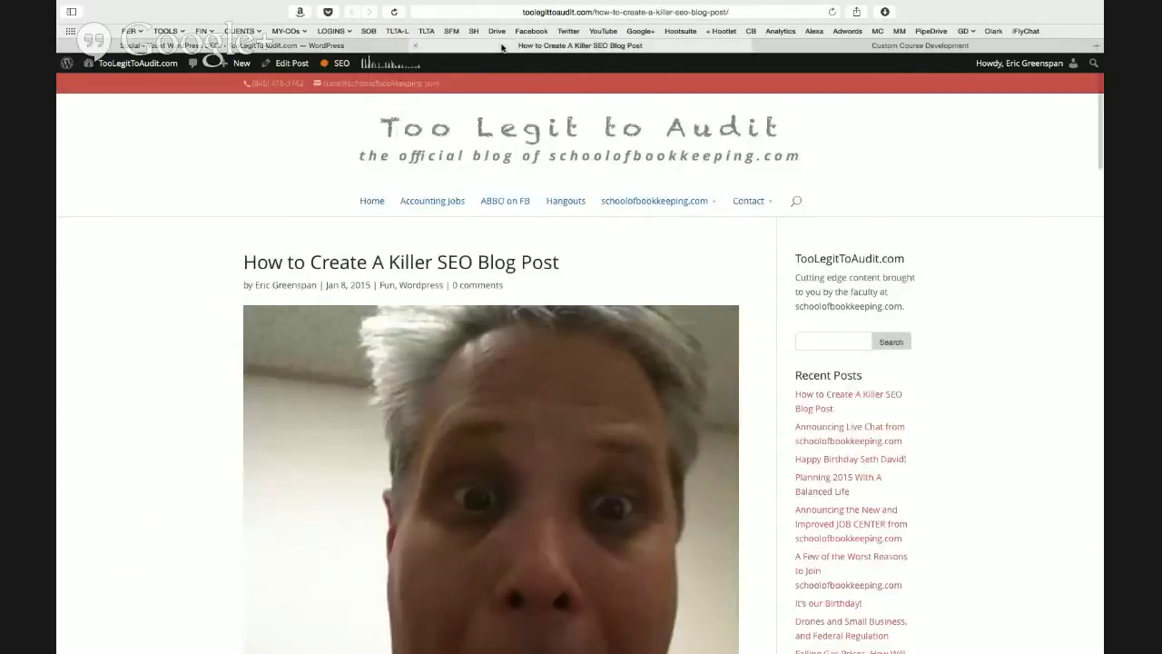
pyautogui.click(165, 31)
pyautogui.click(202, 46)
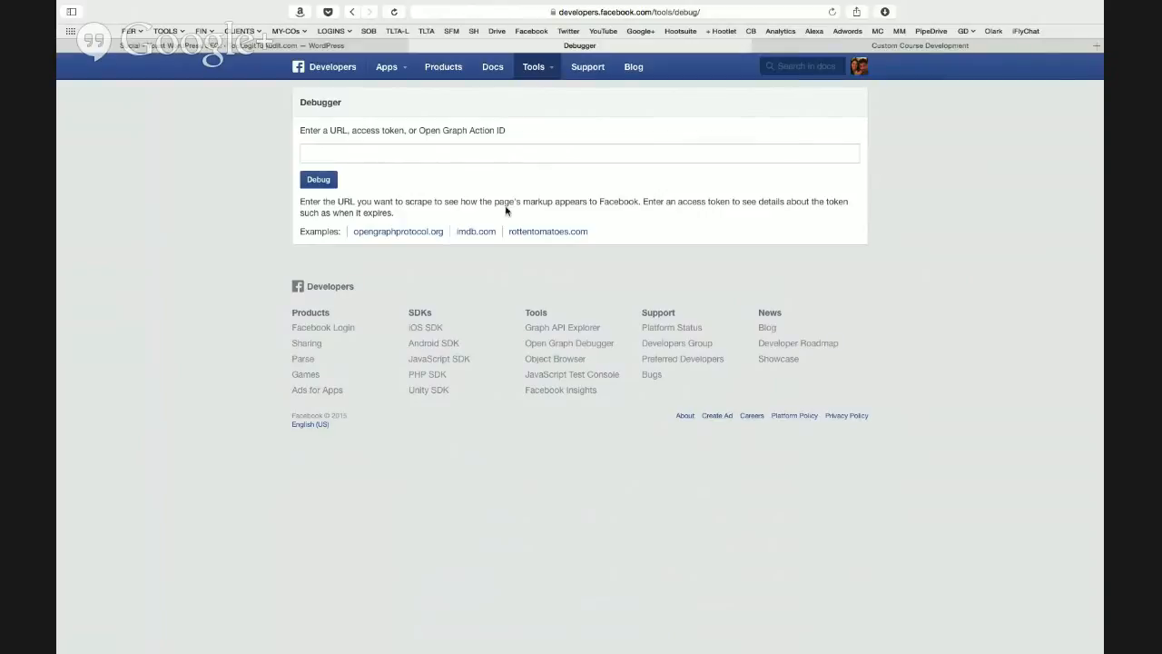
pyautogui.click(719, 12)
pyautogui.rightClick(719, 11)
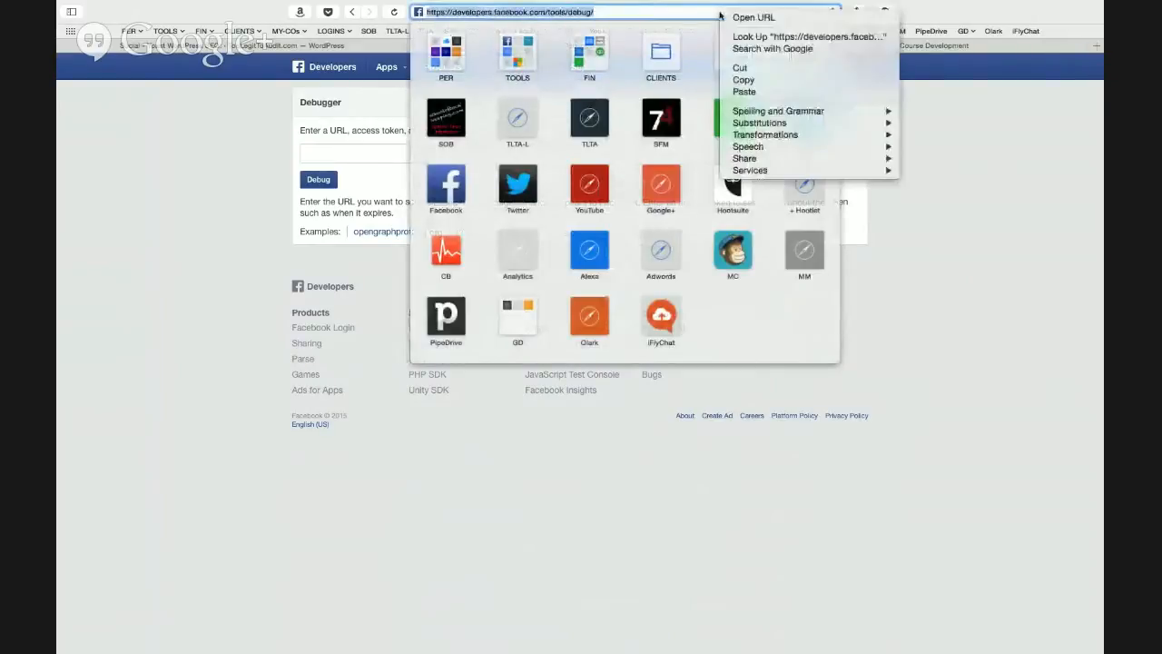
pyautogui.click(740, 78)
pyautogui.press('super+Tab')
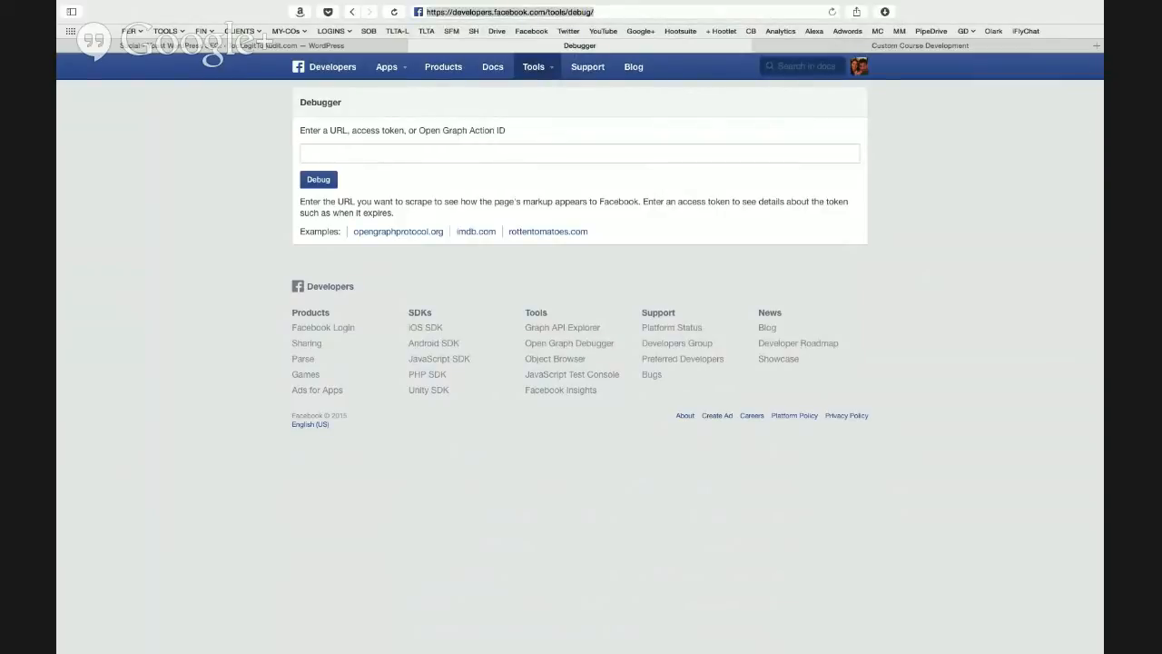
pyautogui.click(398, 156)
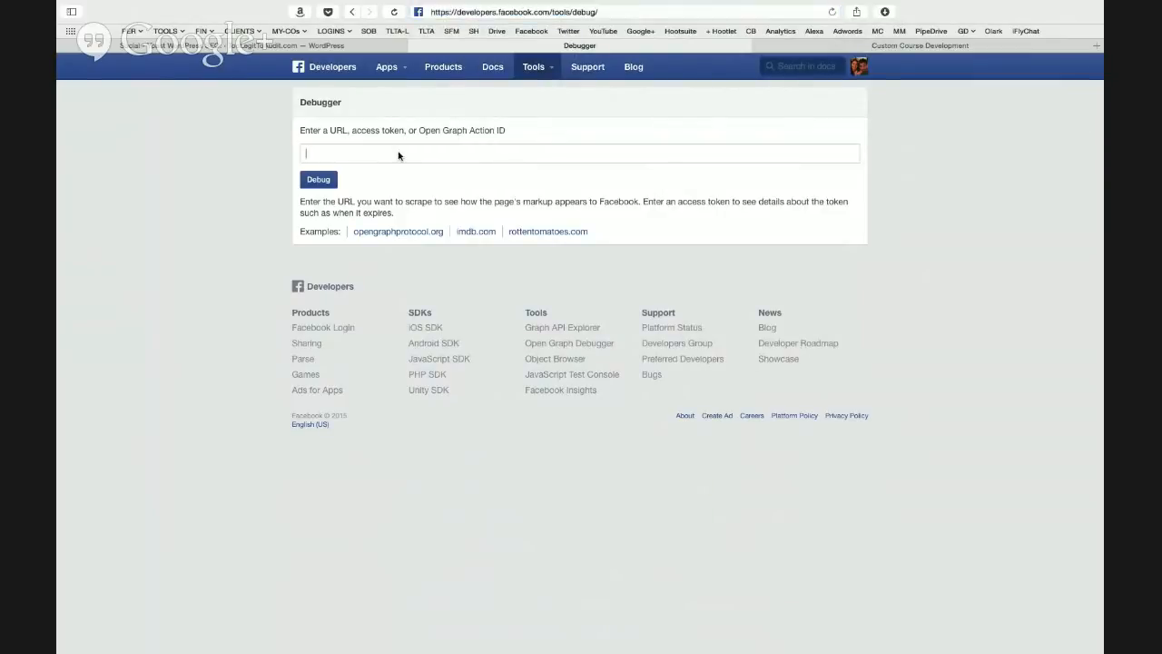
pyautogui.write('http://schoolofbookkeeping.com/thursday-morning-hangout/')
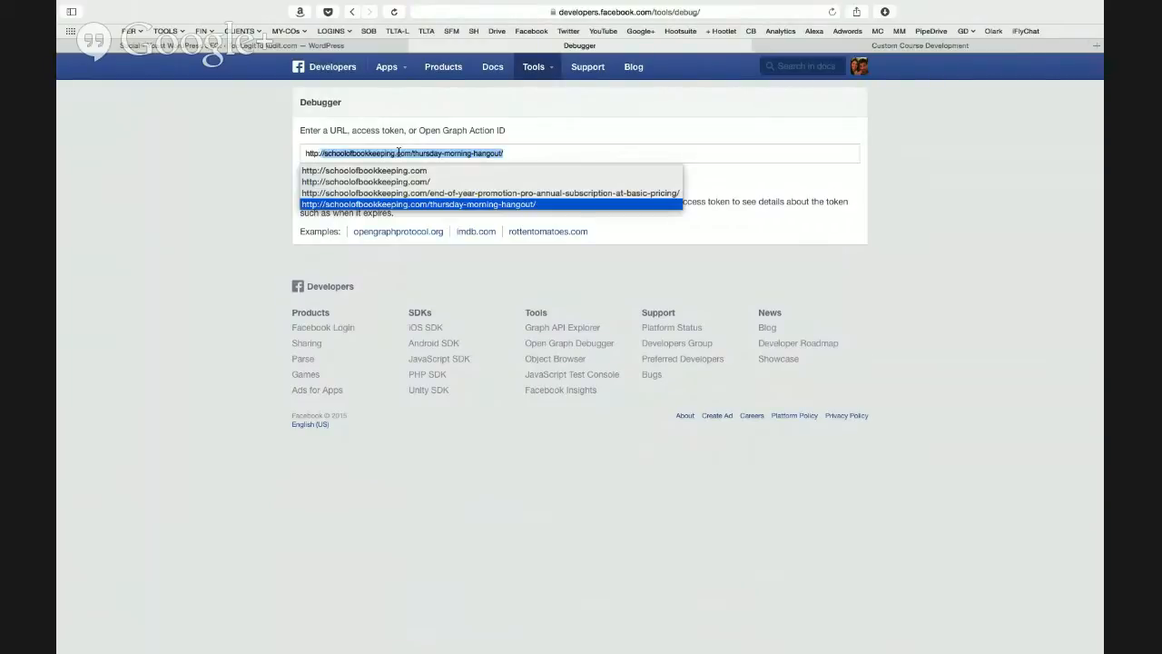
pyautogui.press('Return')
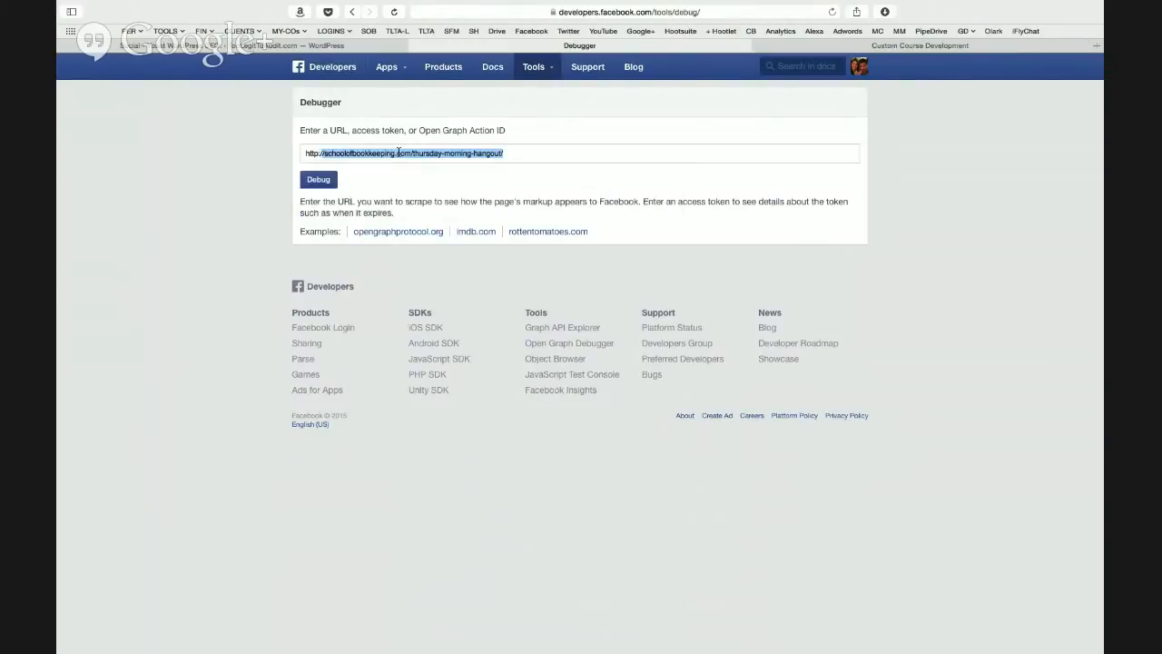
pyautogui.click(325, 182)
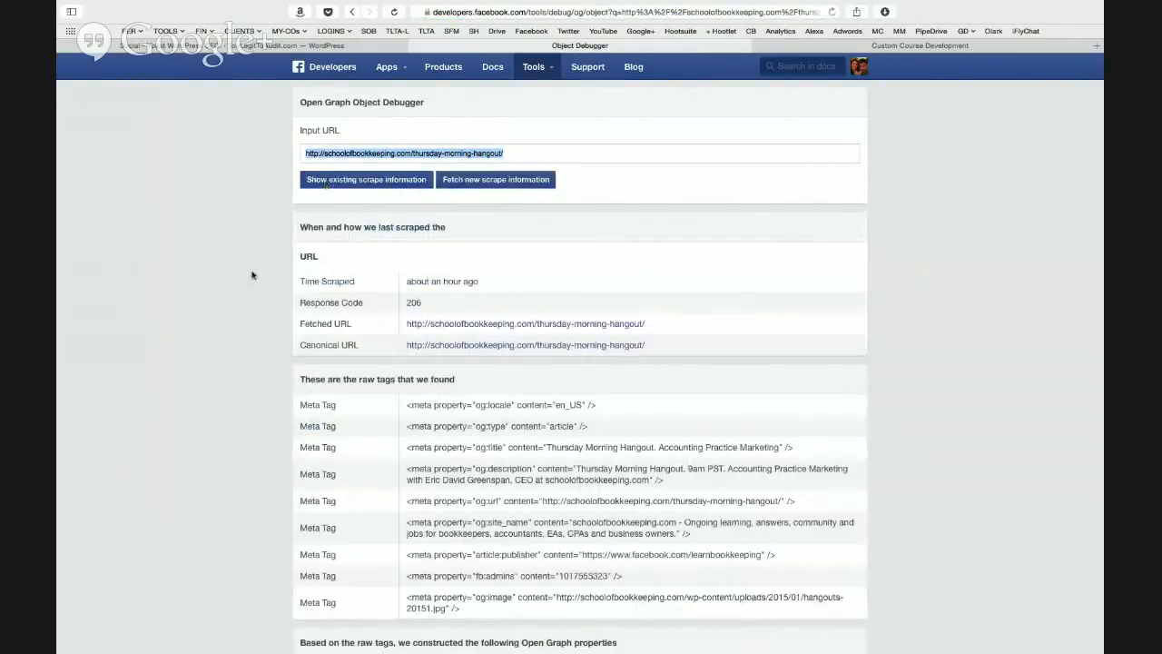
pyautogui.scroll(-3, 251, 272)
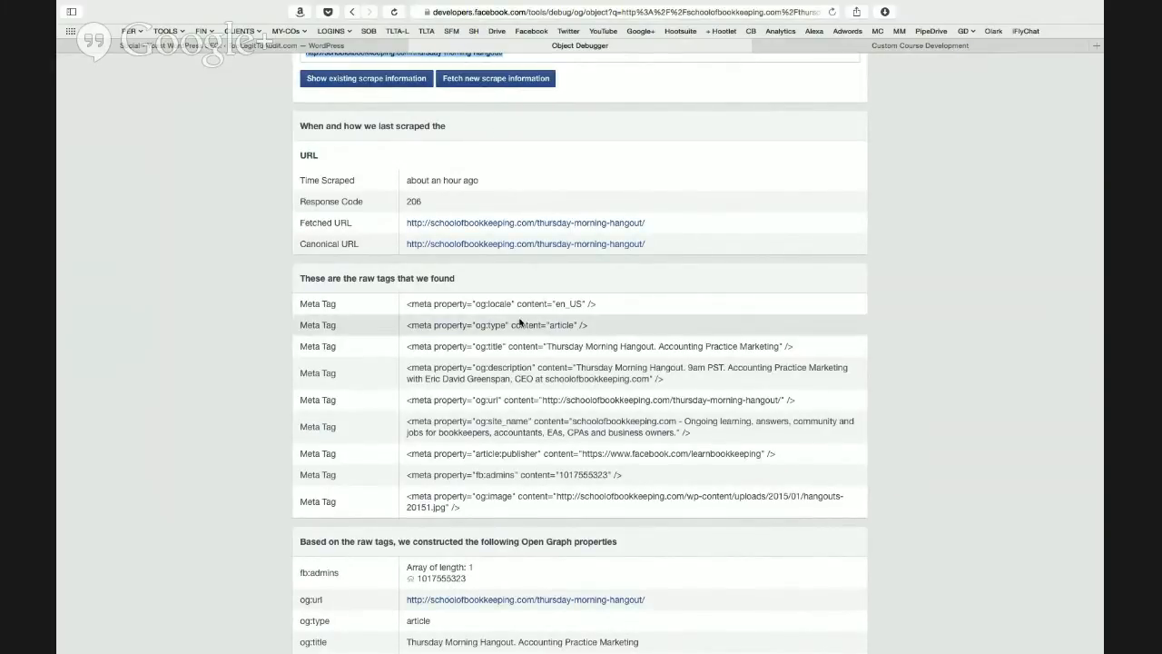
pyautogui.scroll(-2, 526, 300)
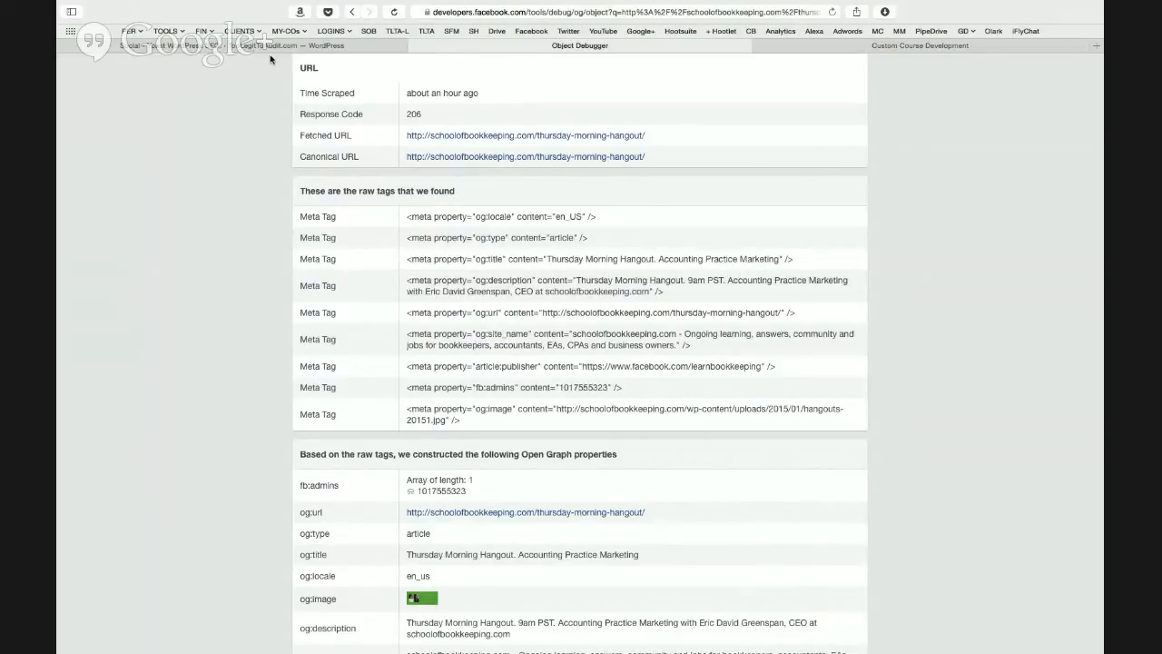
# Load Facebook in place of the Custom Course Development page and return to the Object Debugger results.
pyautogui.click(812, 60)
pyautogui.click(533, 45)
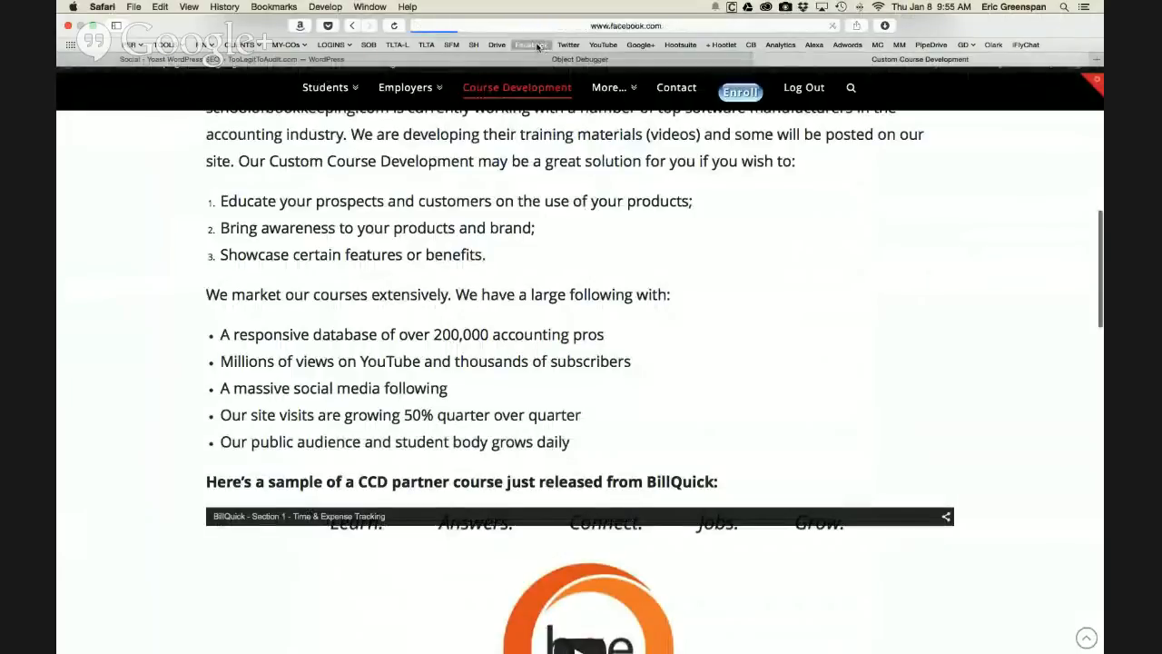
pyautogui.click(531, 60)
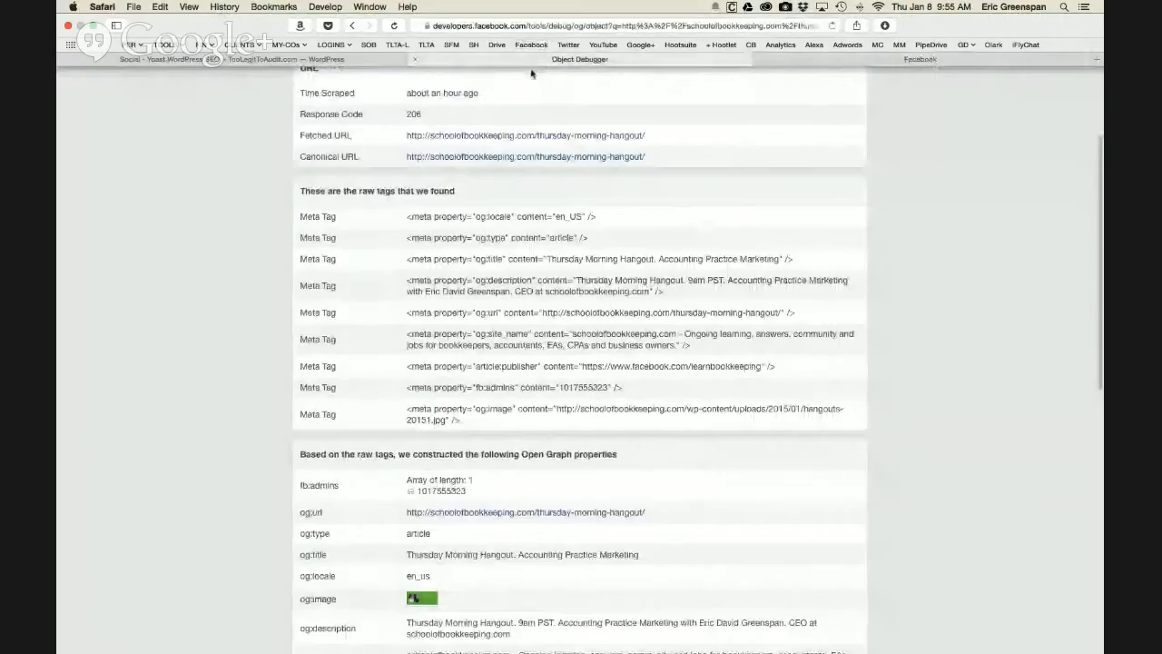
# Copy the Thursday morning hangout URL from the debugger and paste it into a Facebook status update to preview the shared link.
pyautogui.scroll(5, 531, 118)
pyautogui.click(522, 152)
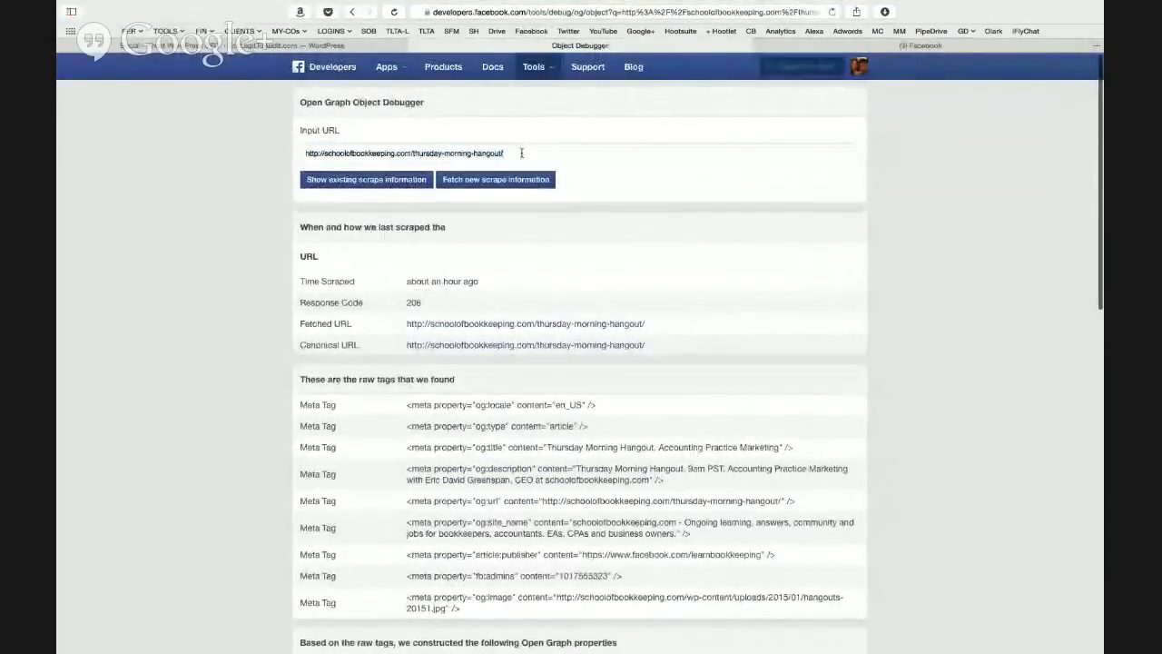
pyautogui.tripleClick(522, 152)
pyautogui.click(962, 45)
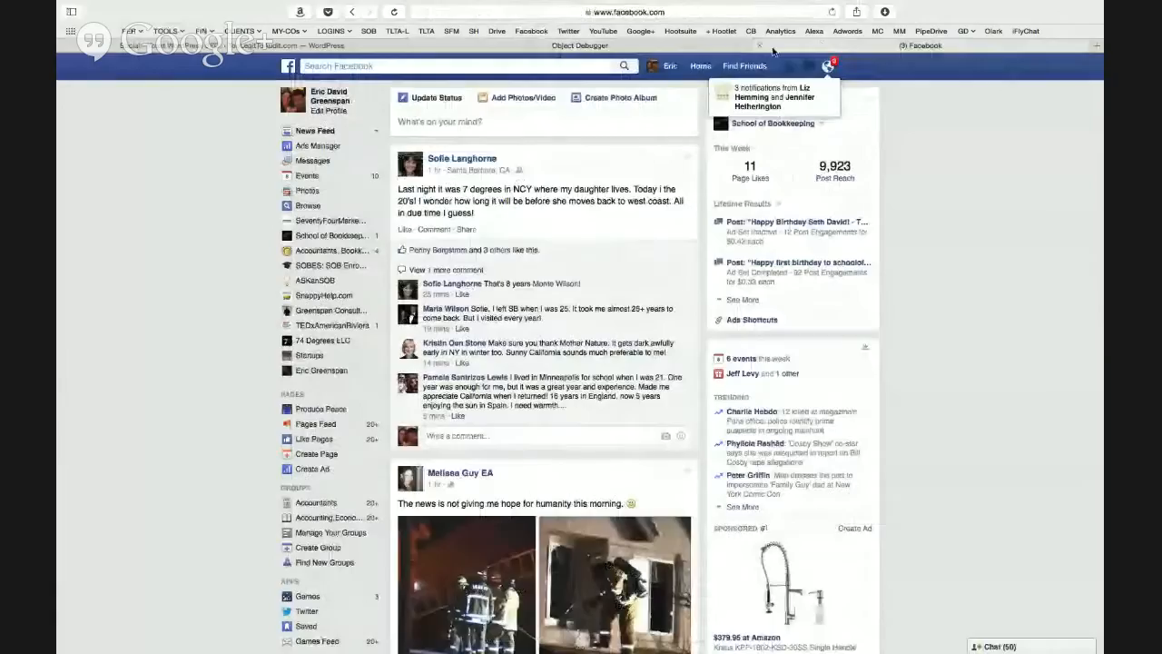
pyautogui.click(576, 112)
pyautogui.press('super+v')
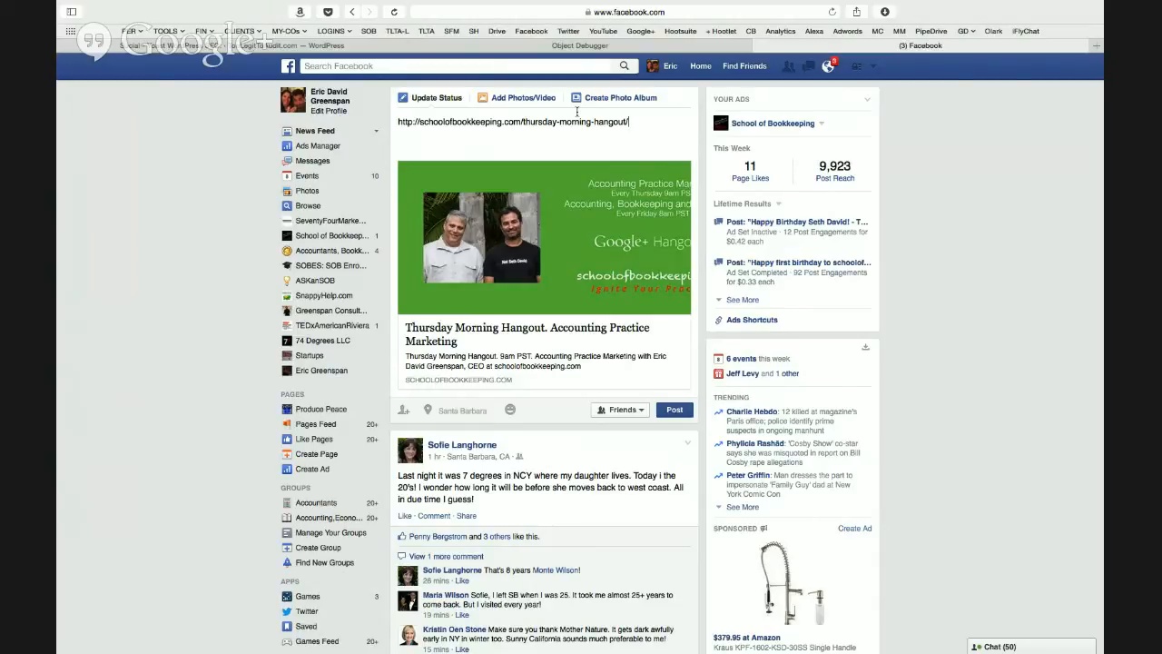
# Close the Object Debugger page and load schoolofbookkeeping.com in place of Facebook, leaving the draft status unposted.
pyautogui.moveTo(536, 4)
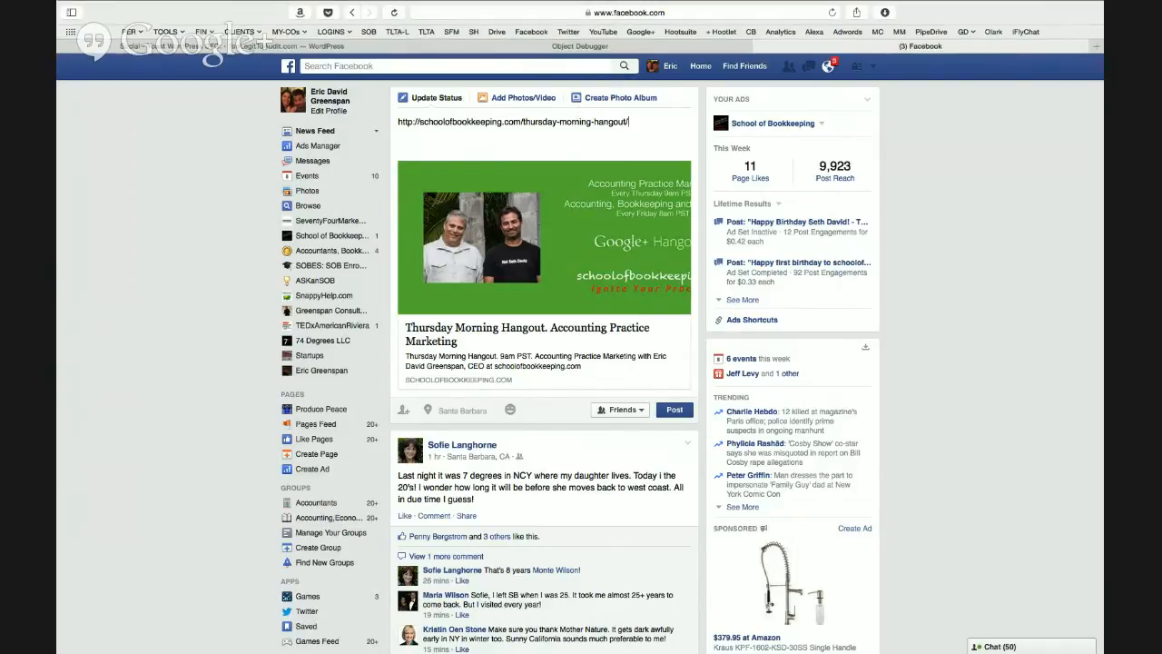
pyautogui.click(534, 60)
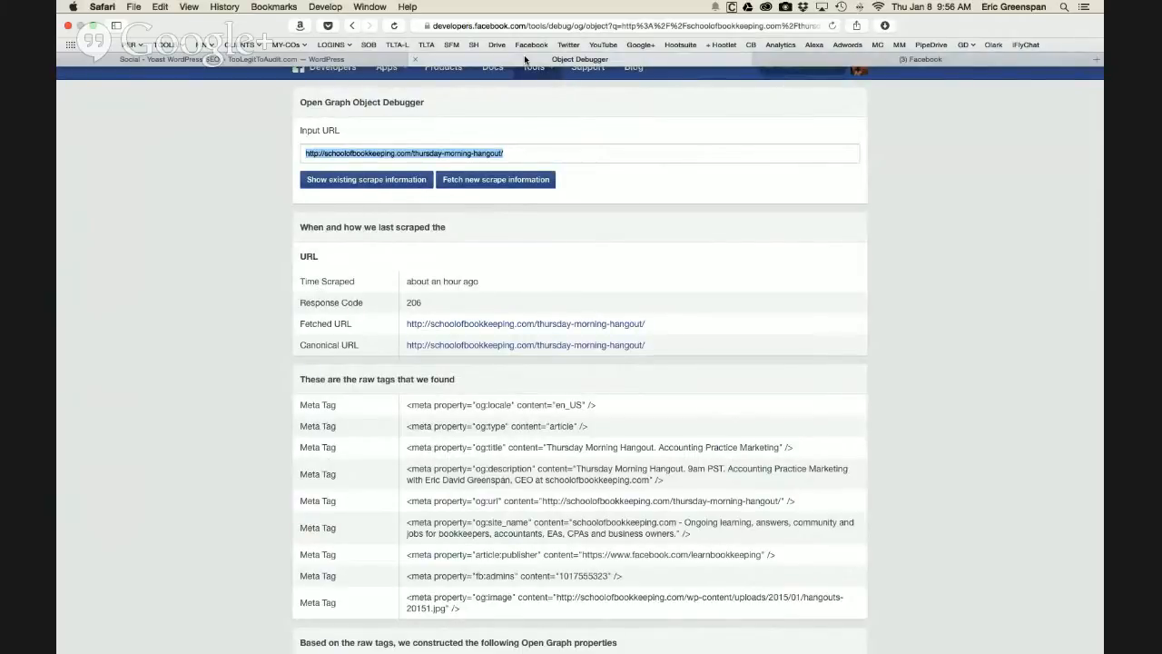
pyautogui.click(416, 60)
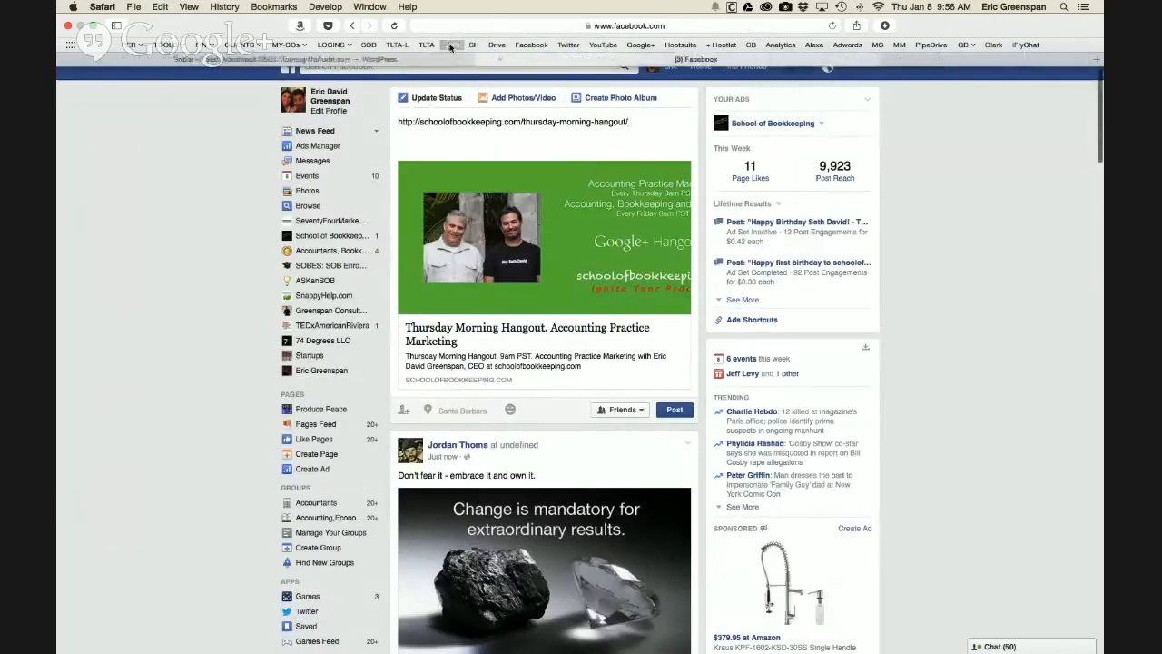
pyautogui.click(370, 46)
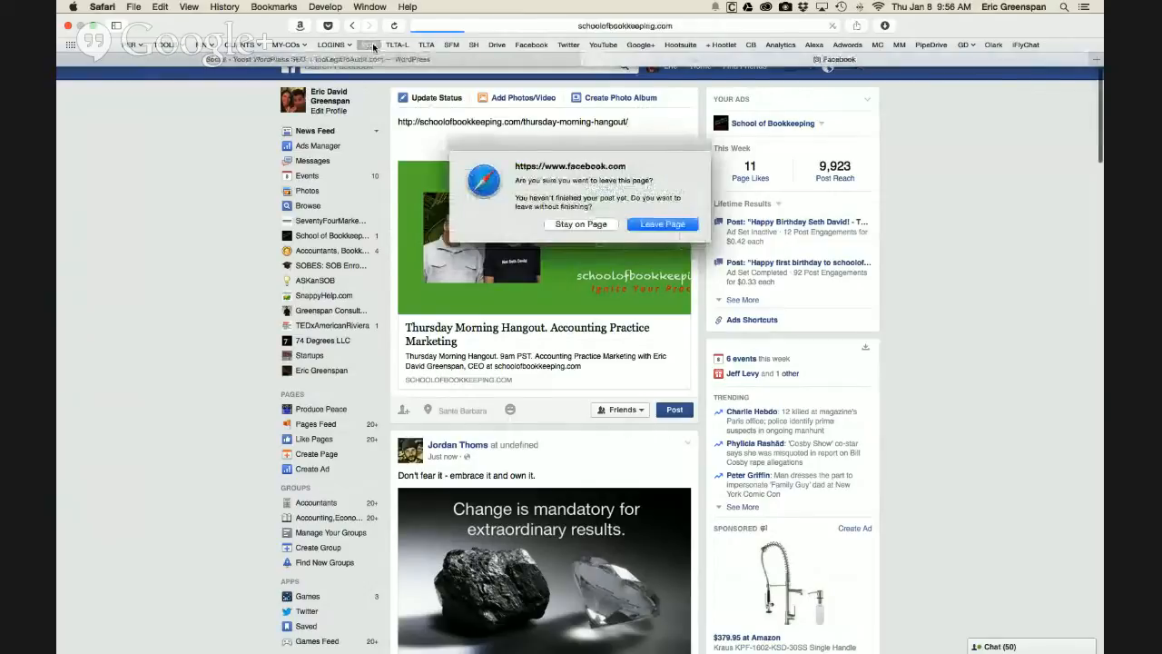
pyautogui.press('Escape')
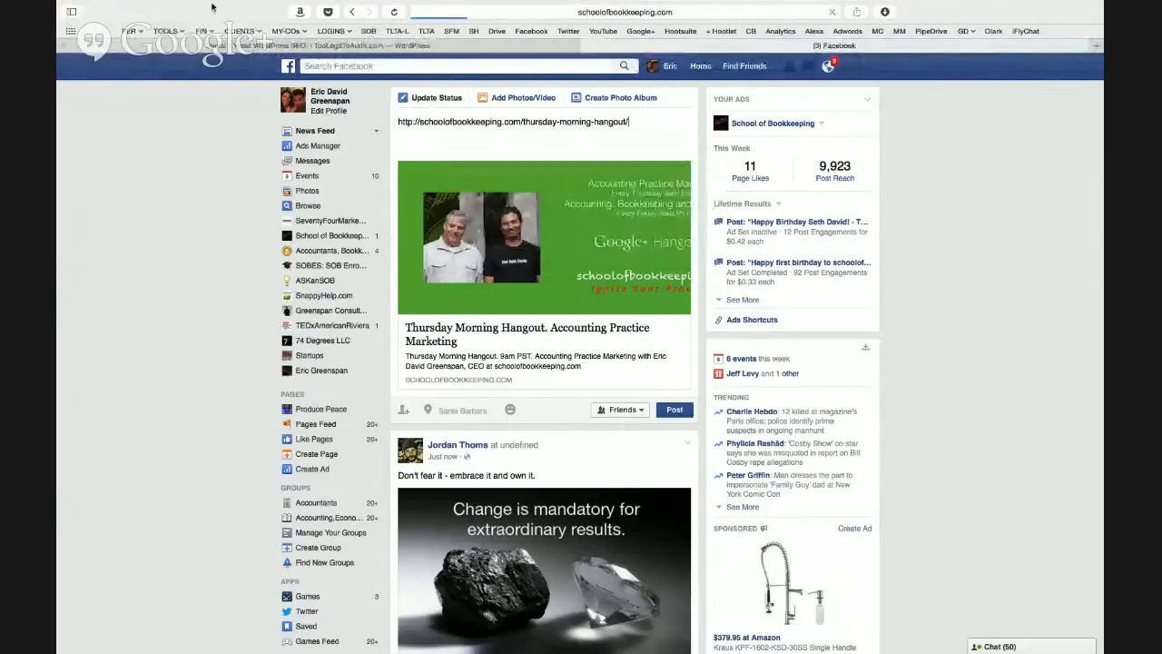
pyautogui.moveTo(211, 6)
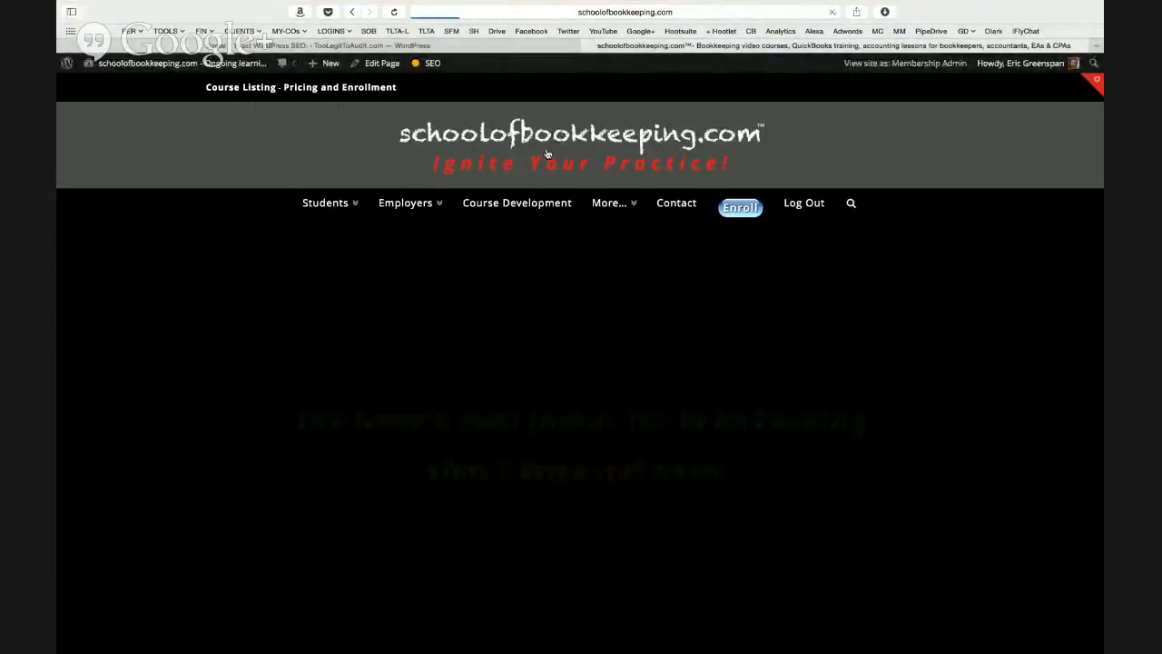
# Show the site's Course Development page with its current development queue, and open the Course Listing page.
pyautogui.click(503, 207)
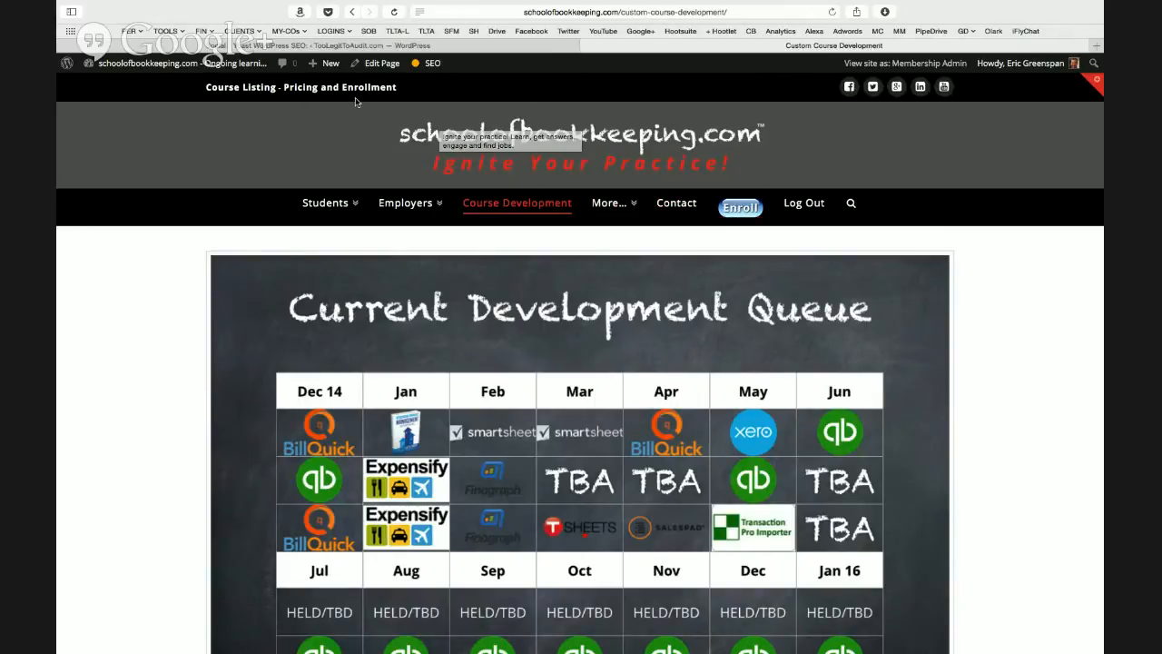
pyautogui.click(229, 88)
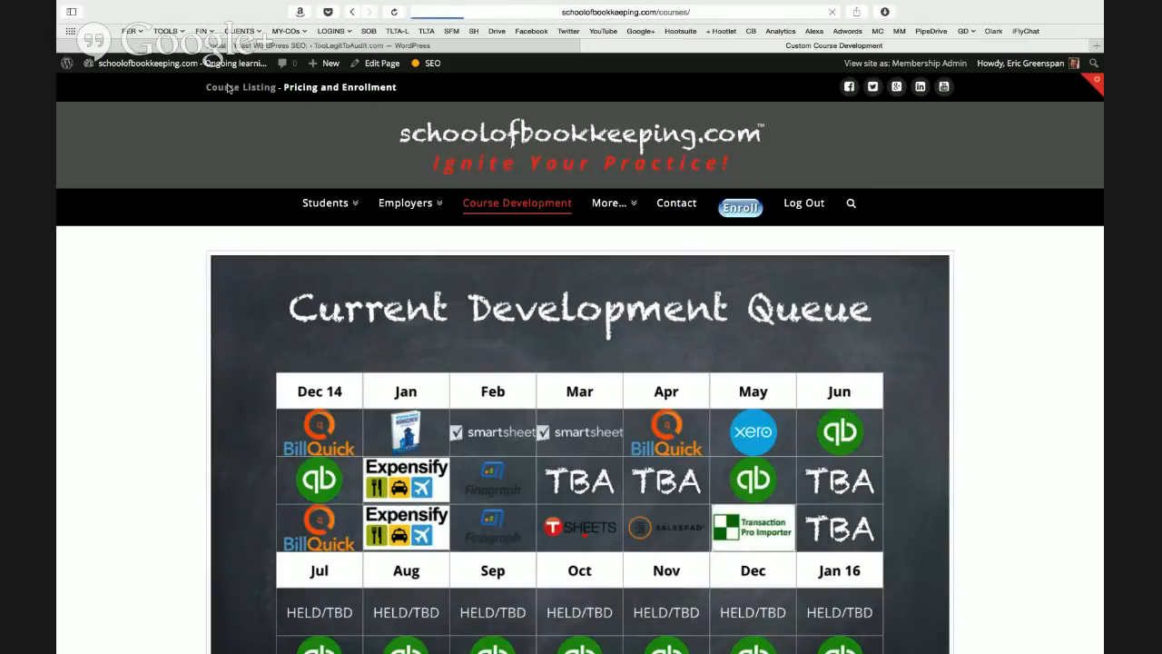